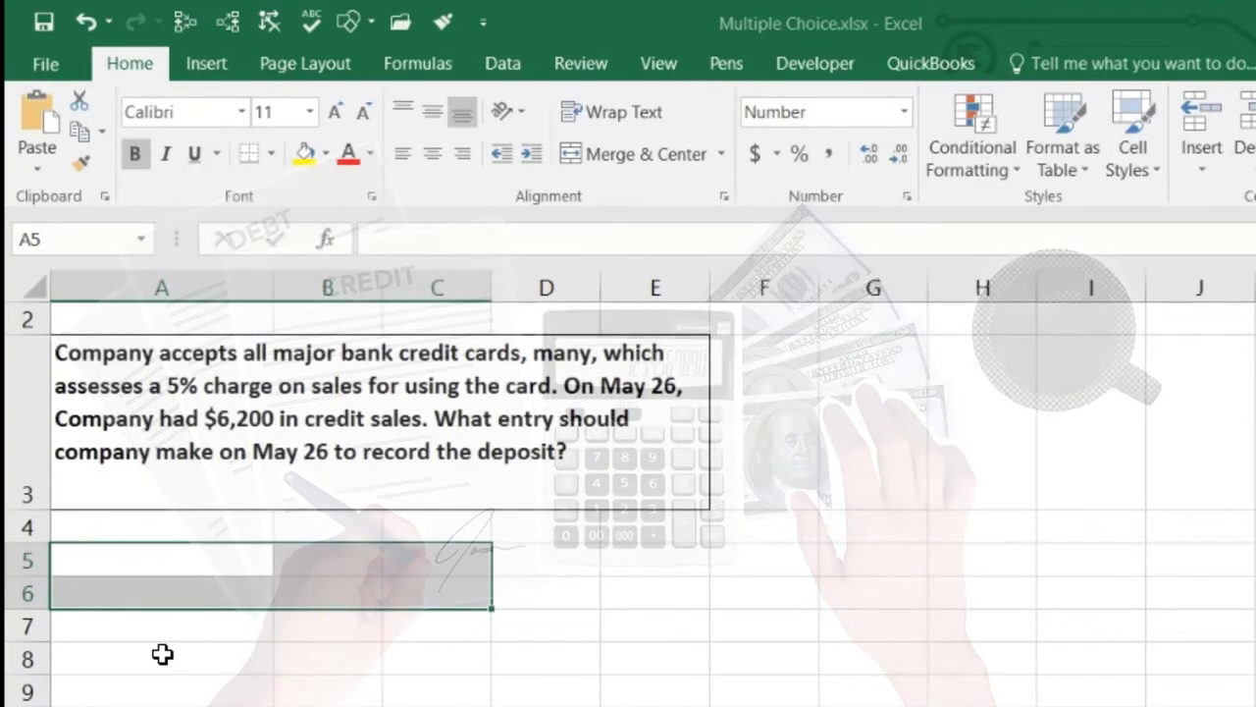
Step: Enter the account names Cash in cell A5 and Sale in cell A6 below the question
left_click(135, 560)
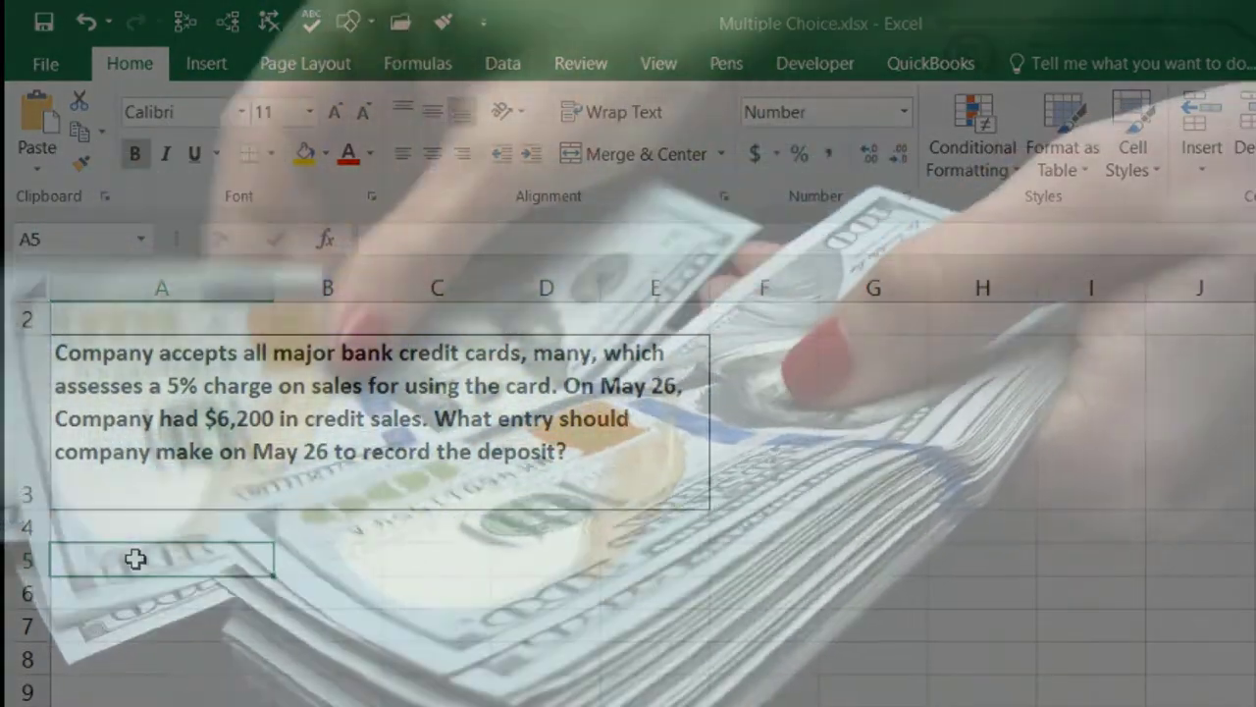
type("Cash")
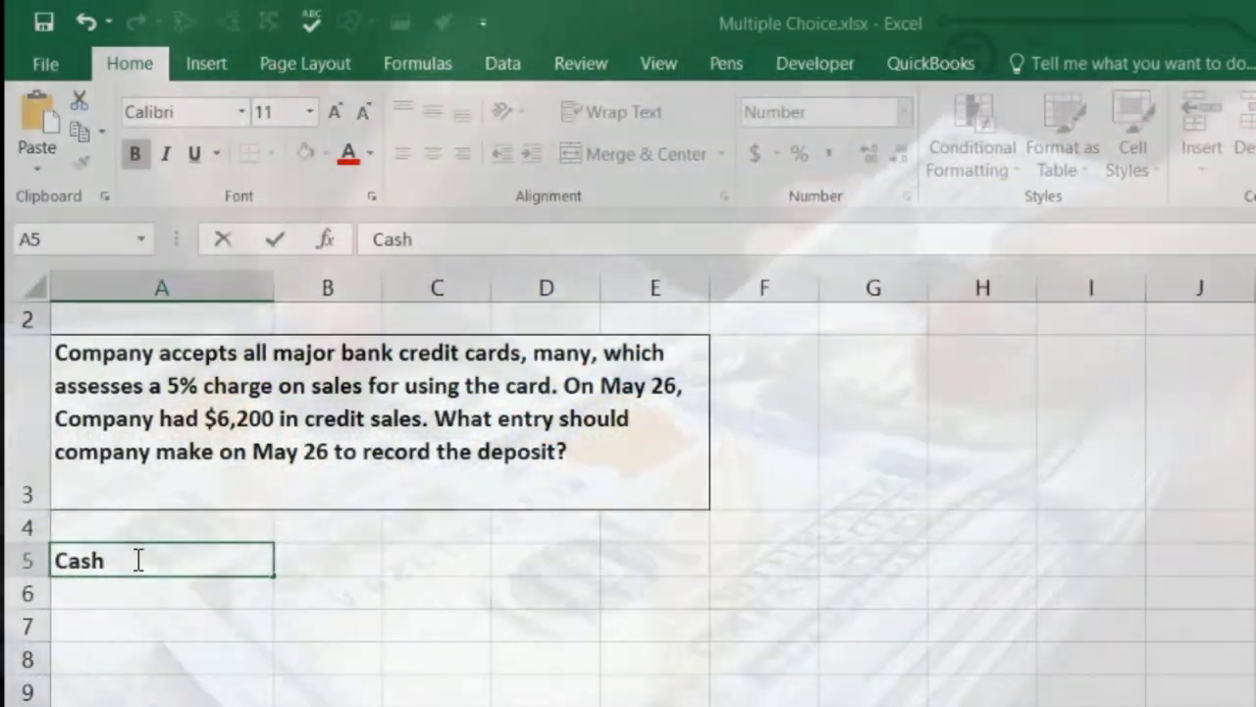
key("Return")
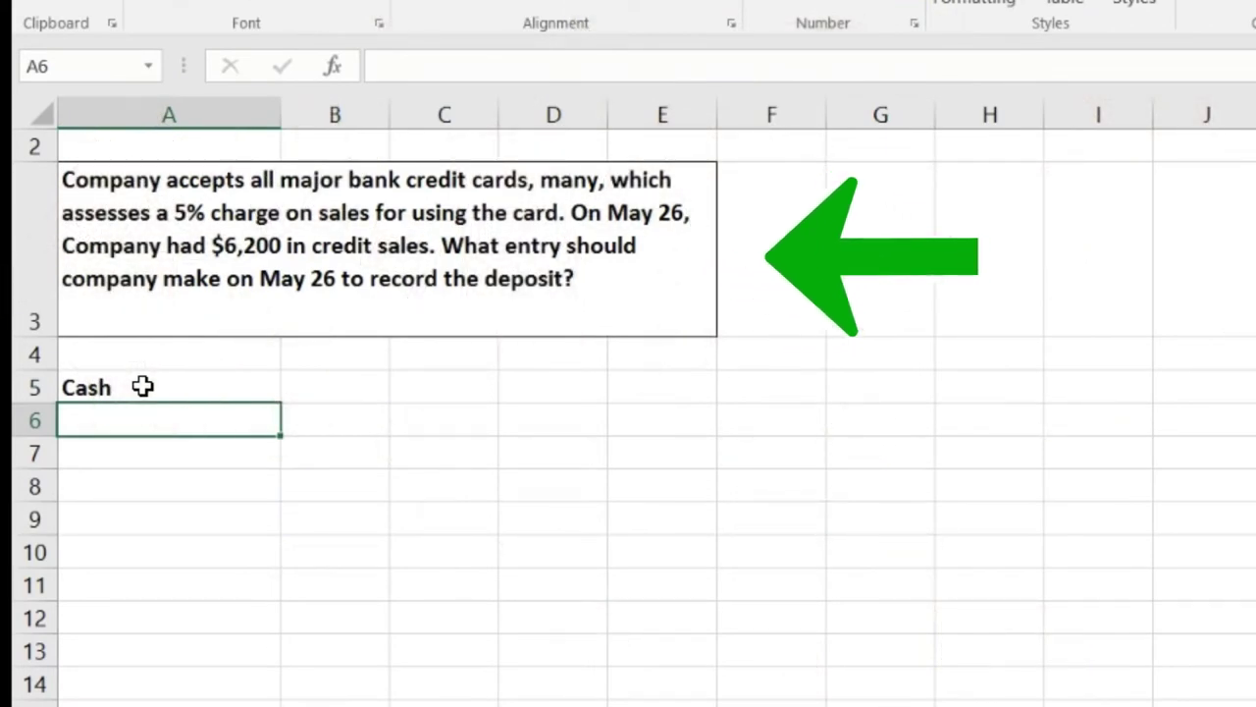
type("Sale")
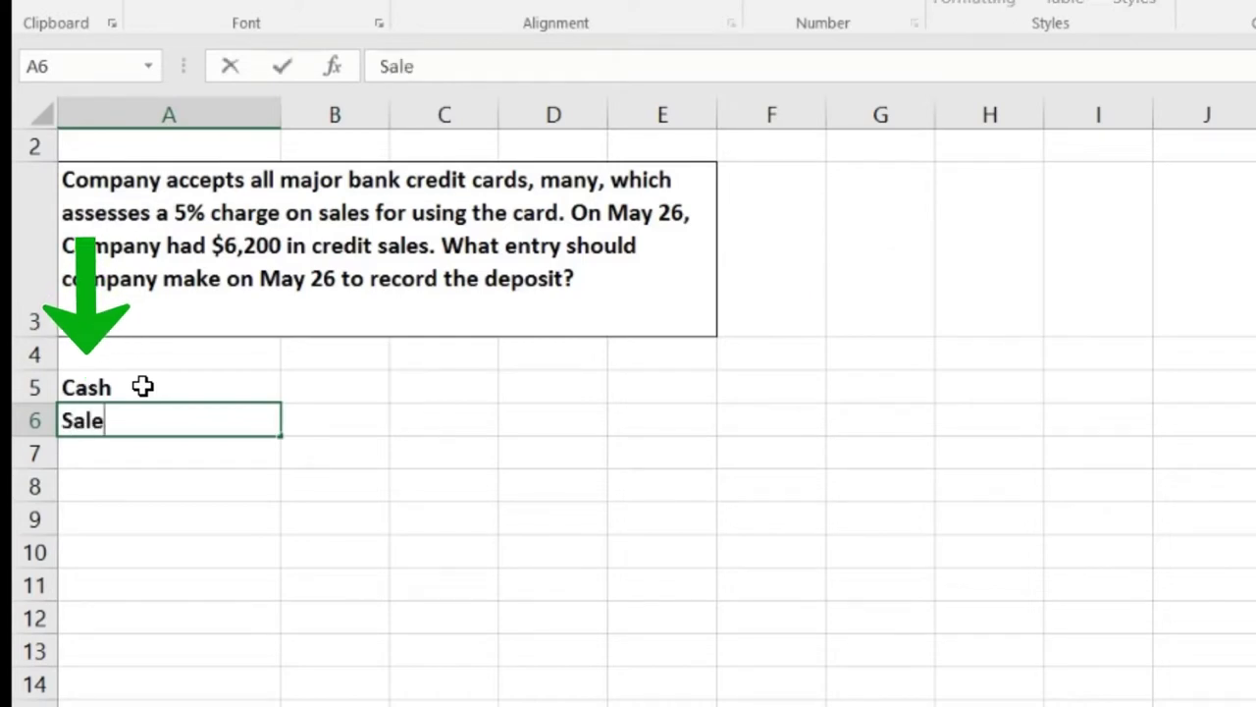
key("Return")
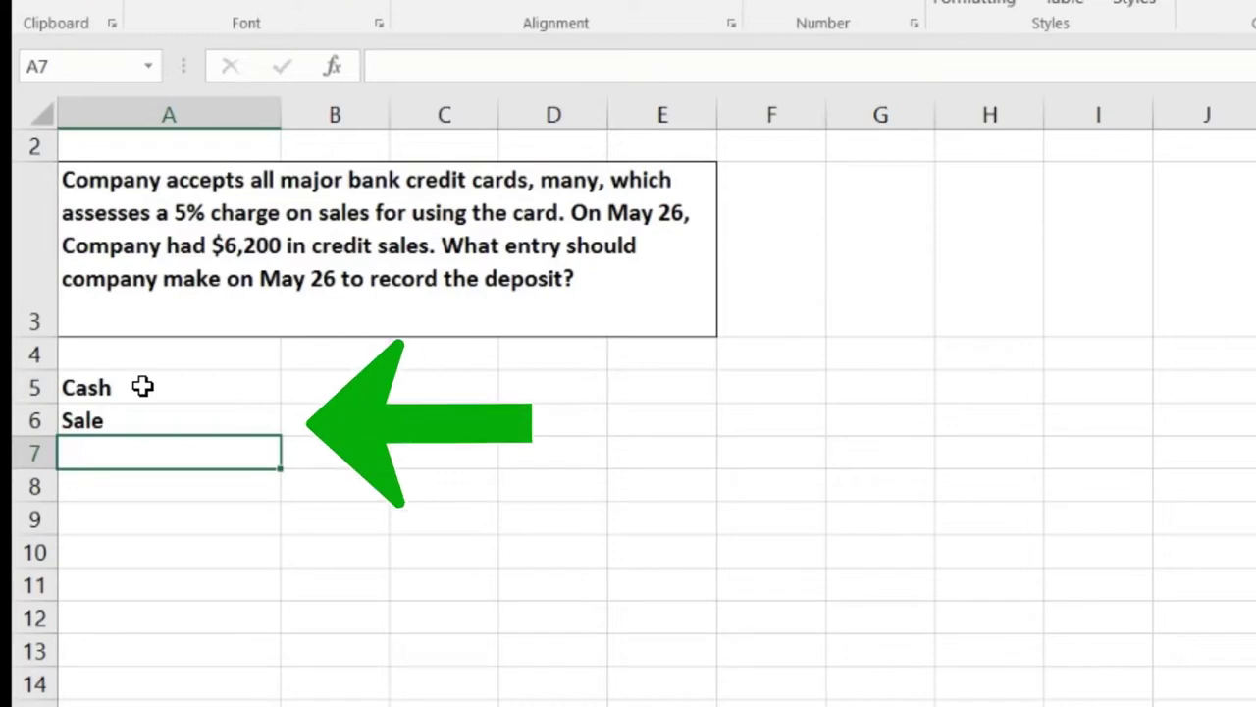
Step: Enter -6200 in cell C6 as the credit amount for Sale
key("Up")
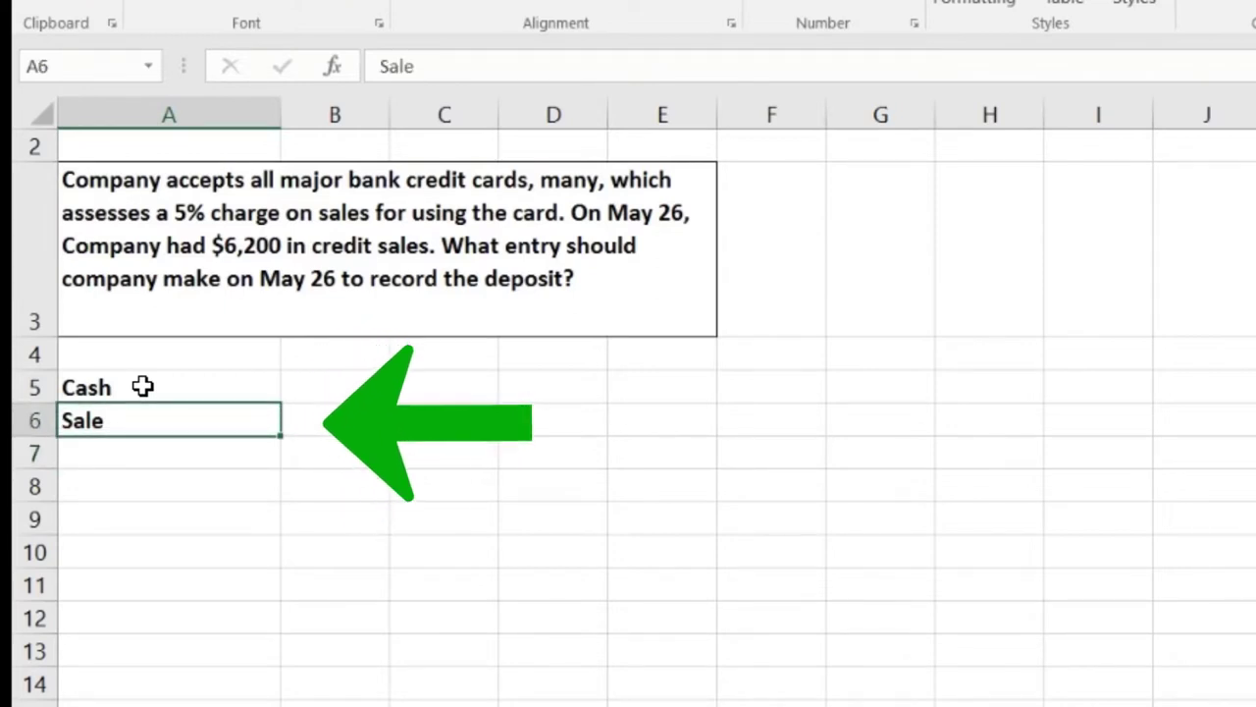
key("Right")
key("Right")
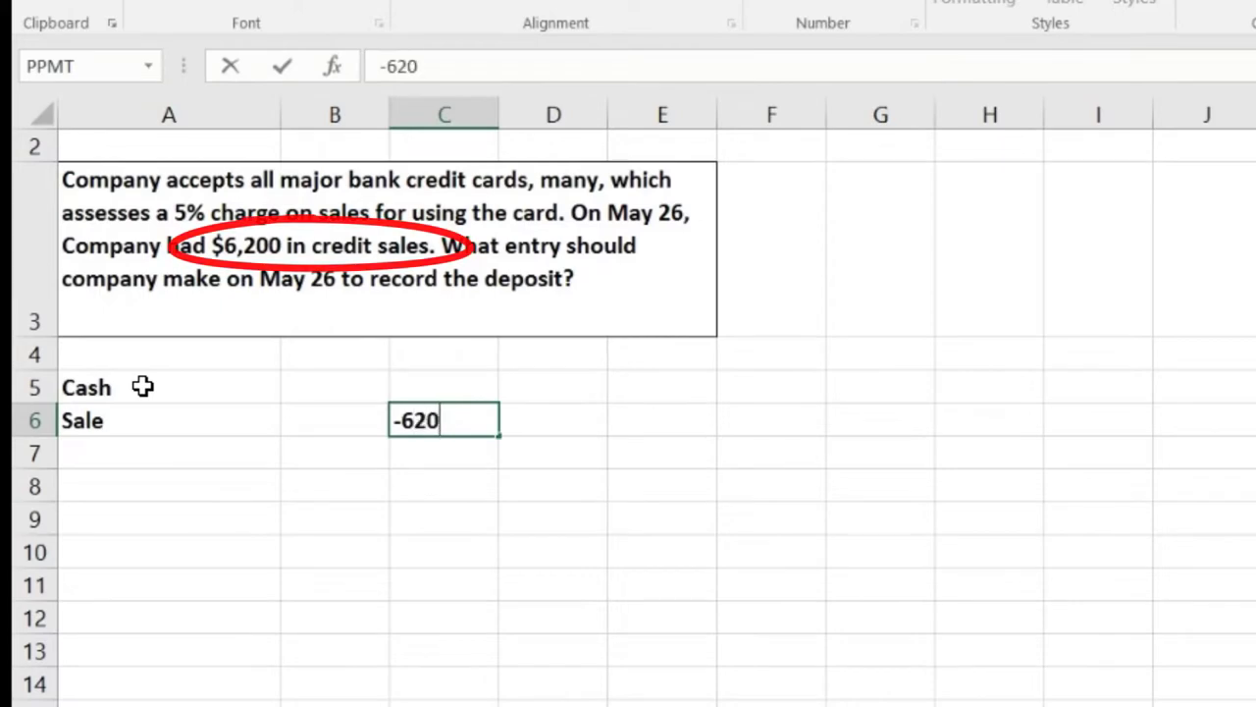
key("Return")
Step: Enter the credit sales amount 6200 in cell F5 to begin a side calculation
key("Right")
key("Right")
key("Right")
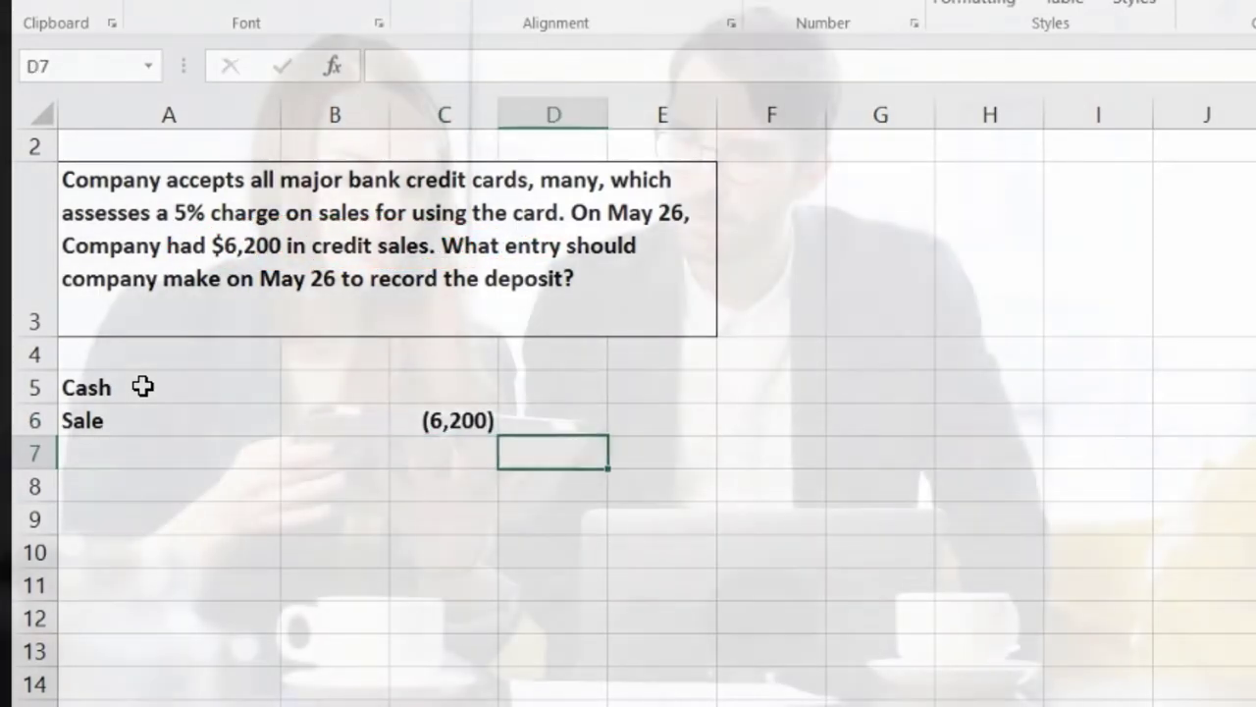
key("Up")
key("Up")
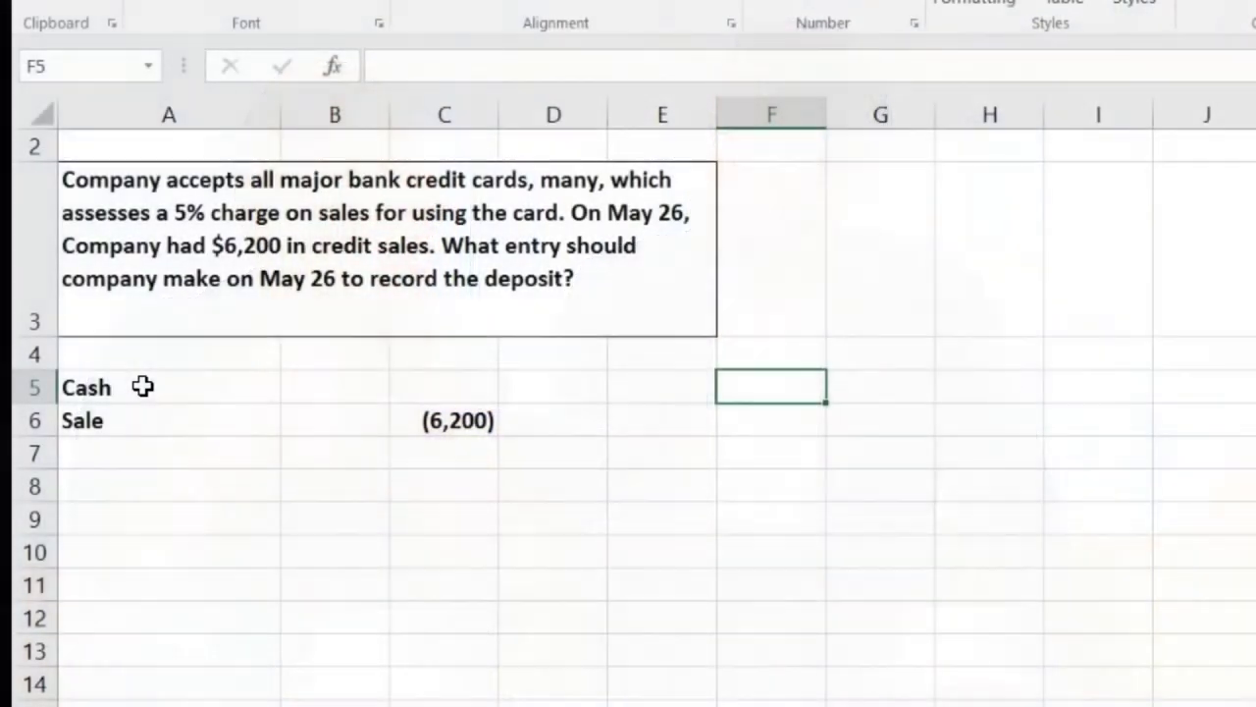
type("6,20")
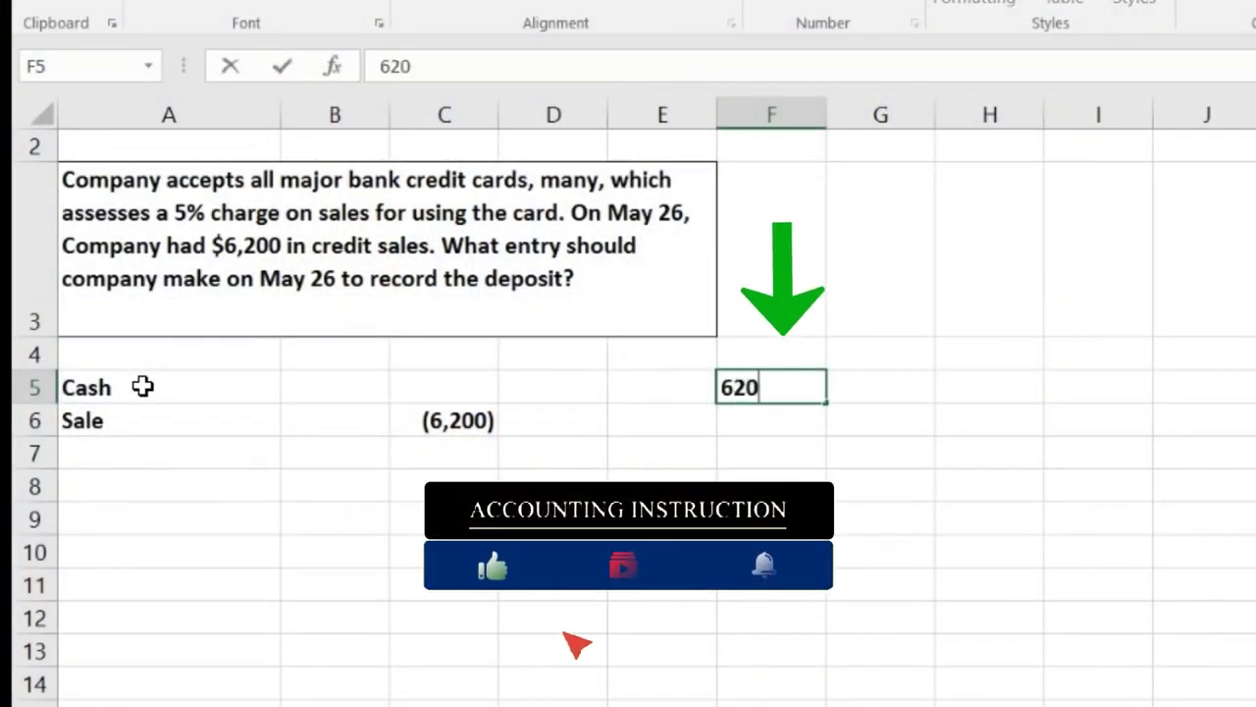
type("0")
key("Return")
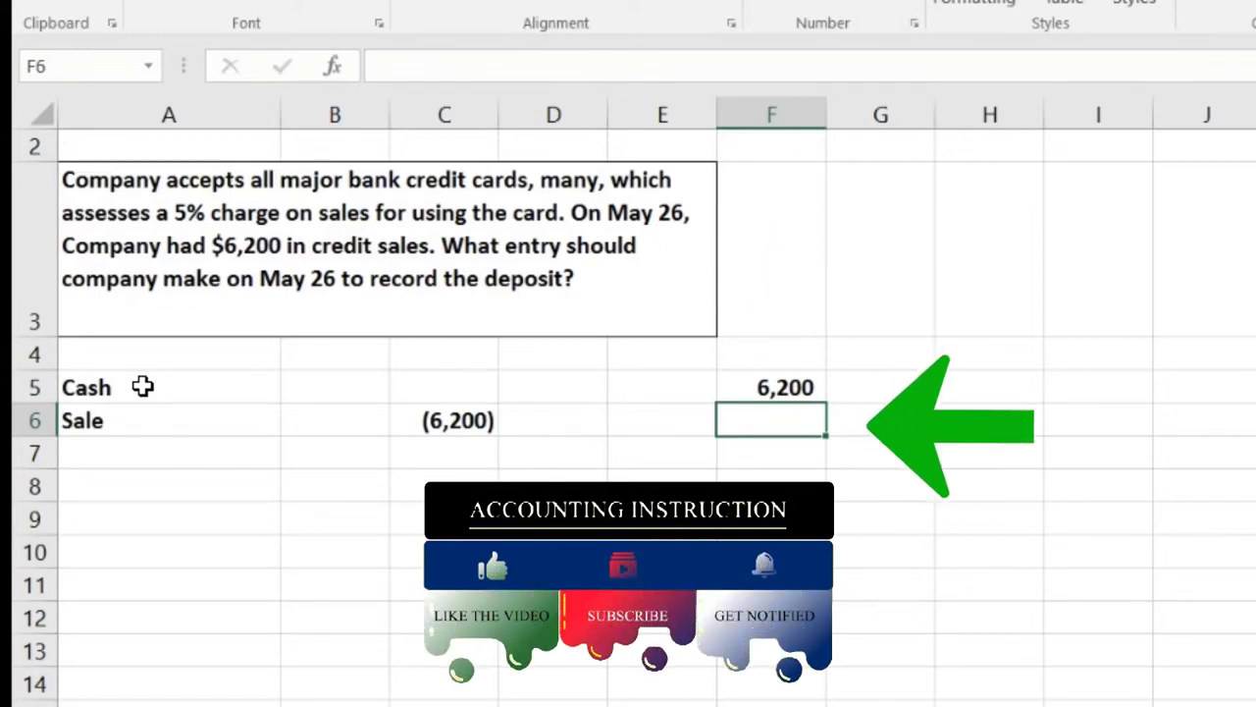
Step: Enter .05 in cell F6, then format it as a percentage and underline it
type(".")
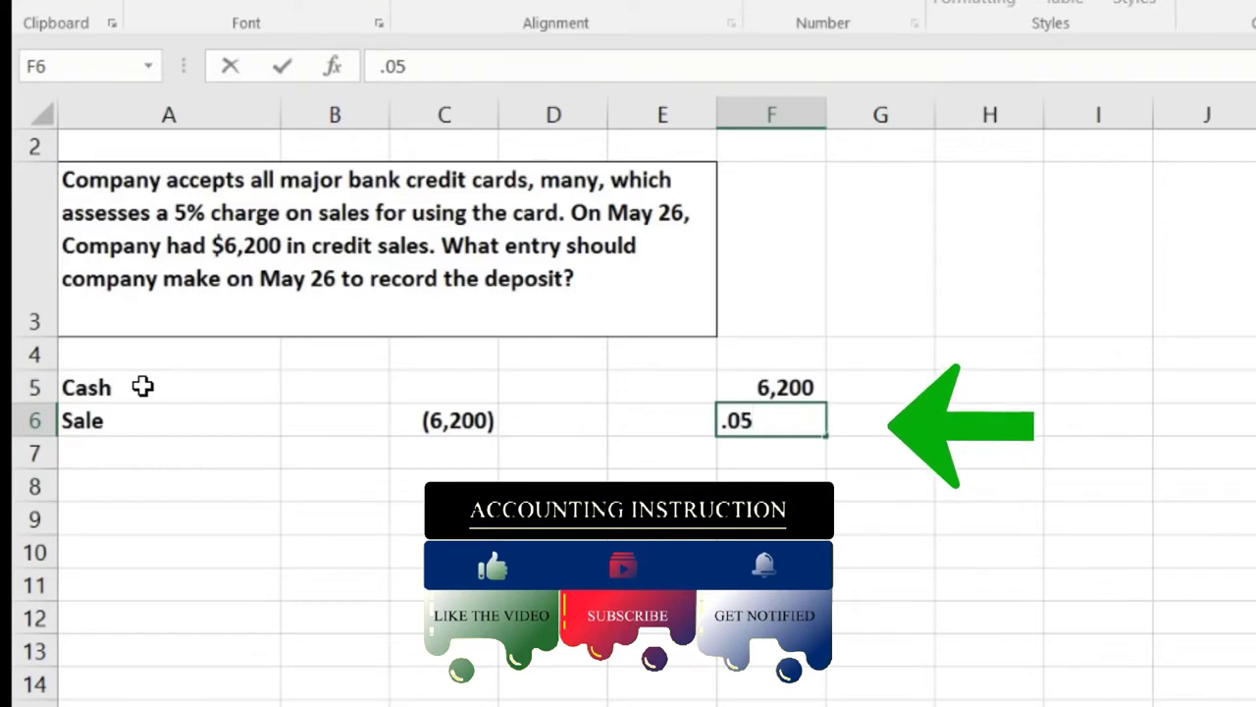
type("05")
key("Return")
key("Up")
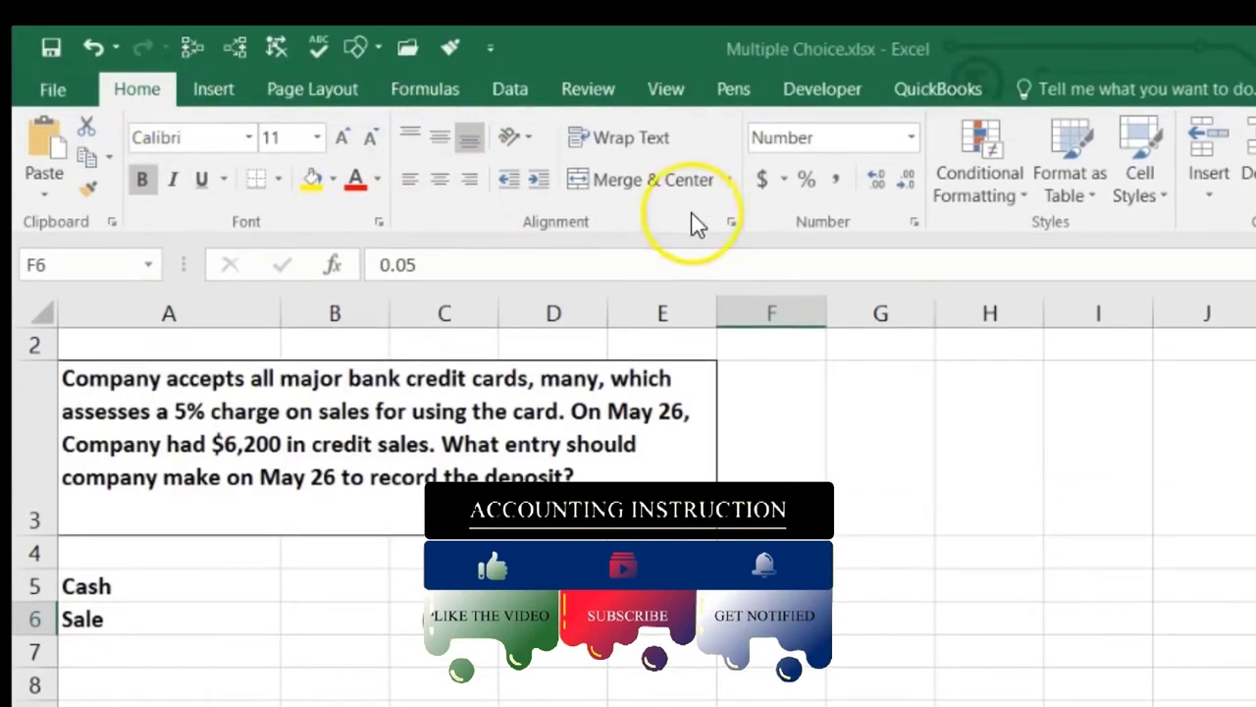
left_click(873, 178)
left_click(873, 178)
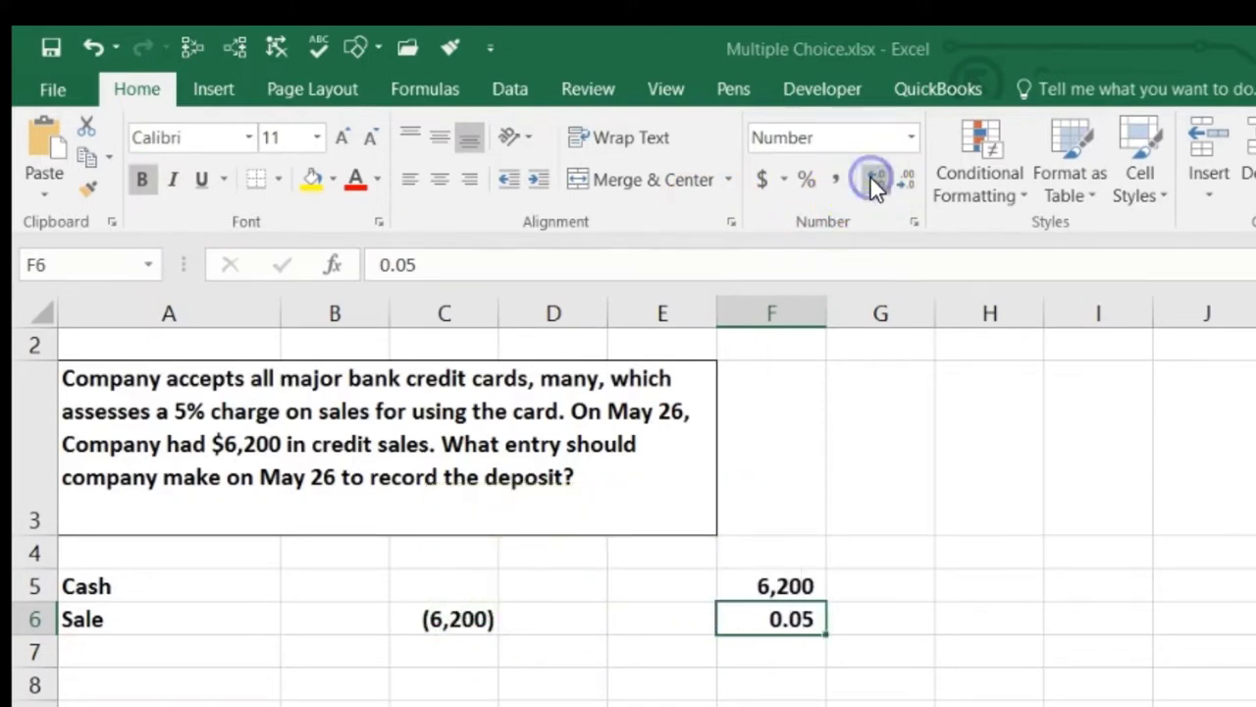
left_click(809, 178)
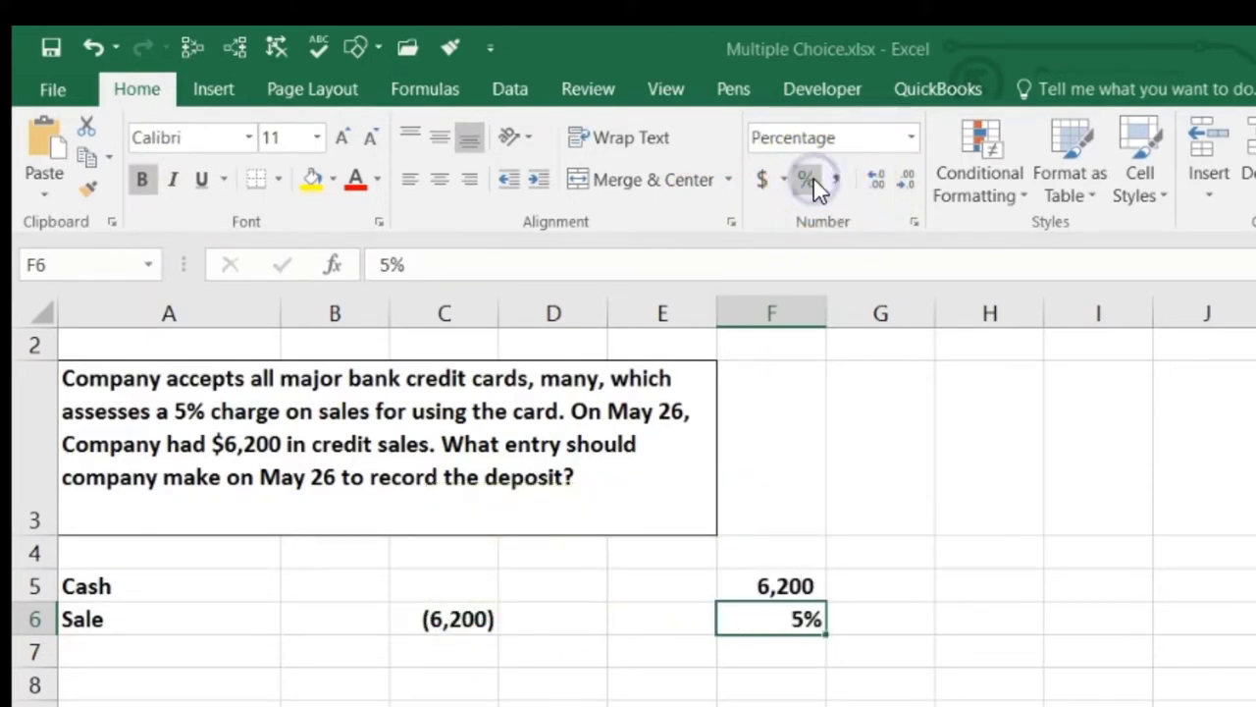
left_click(202, 179)
Step: Calculate the card charge in cell F7 with the formula =F5*F6
left_click(756, 650)
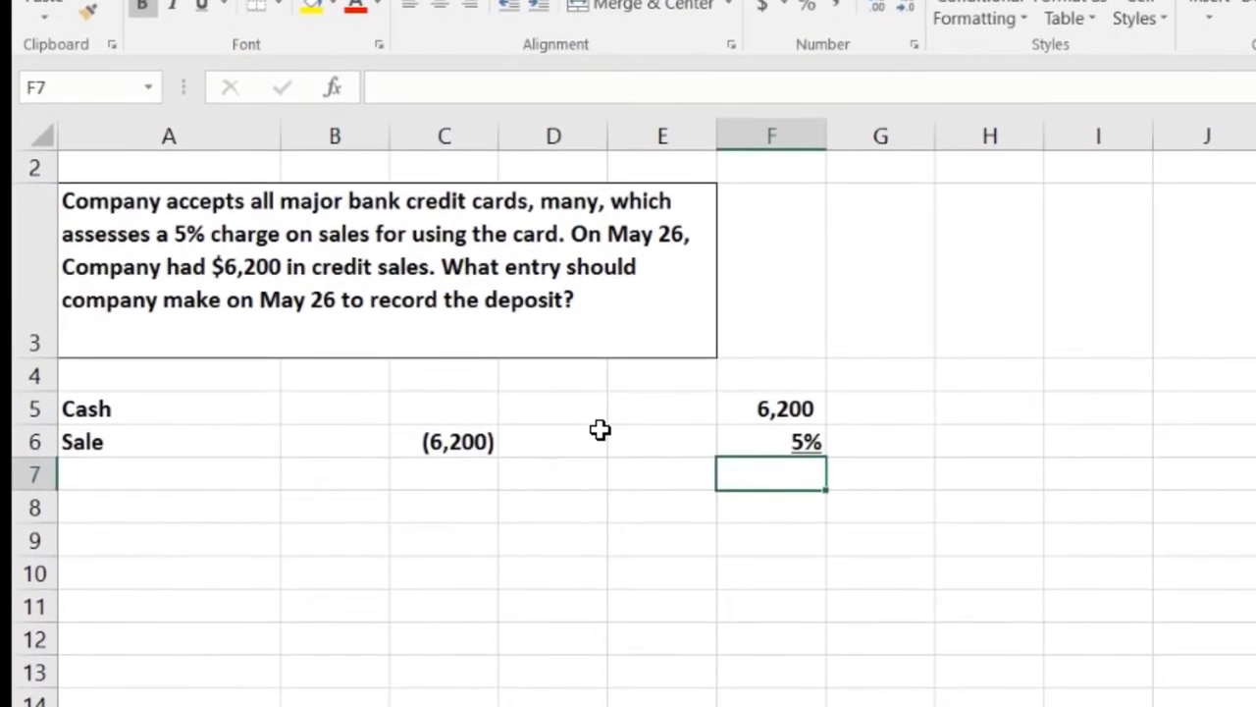
type("=")
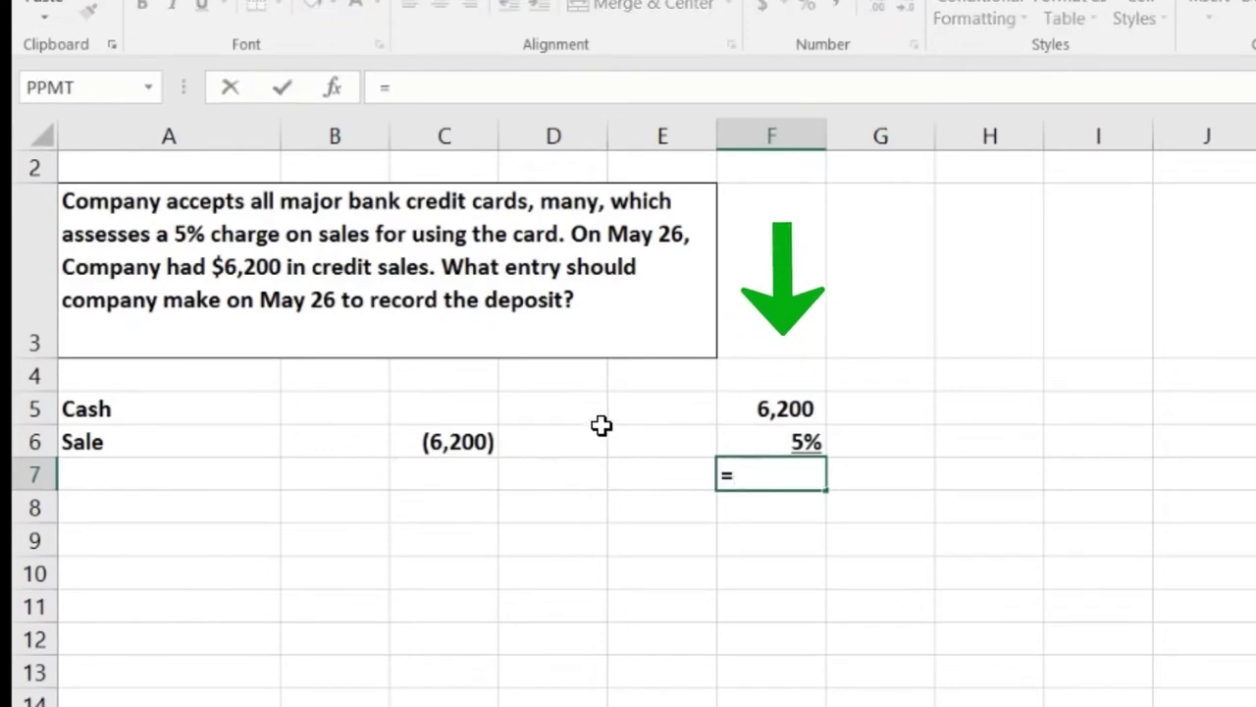
left_click(778, 404)
type("*")
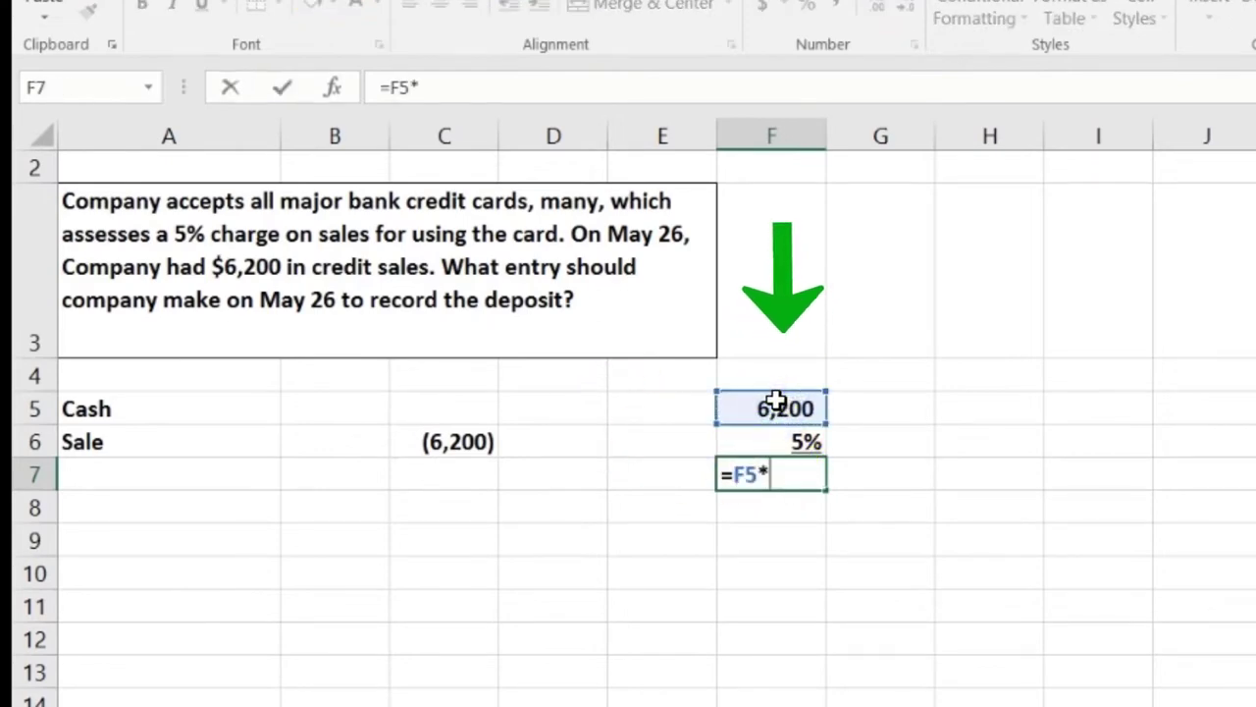
left_click(771, 437)
key("ctrl+Return")
key("Return")
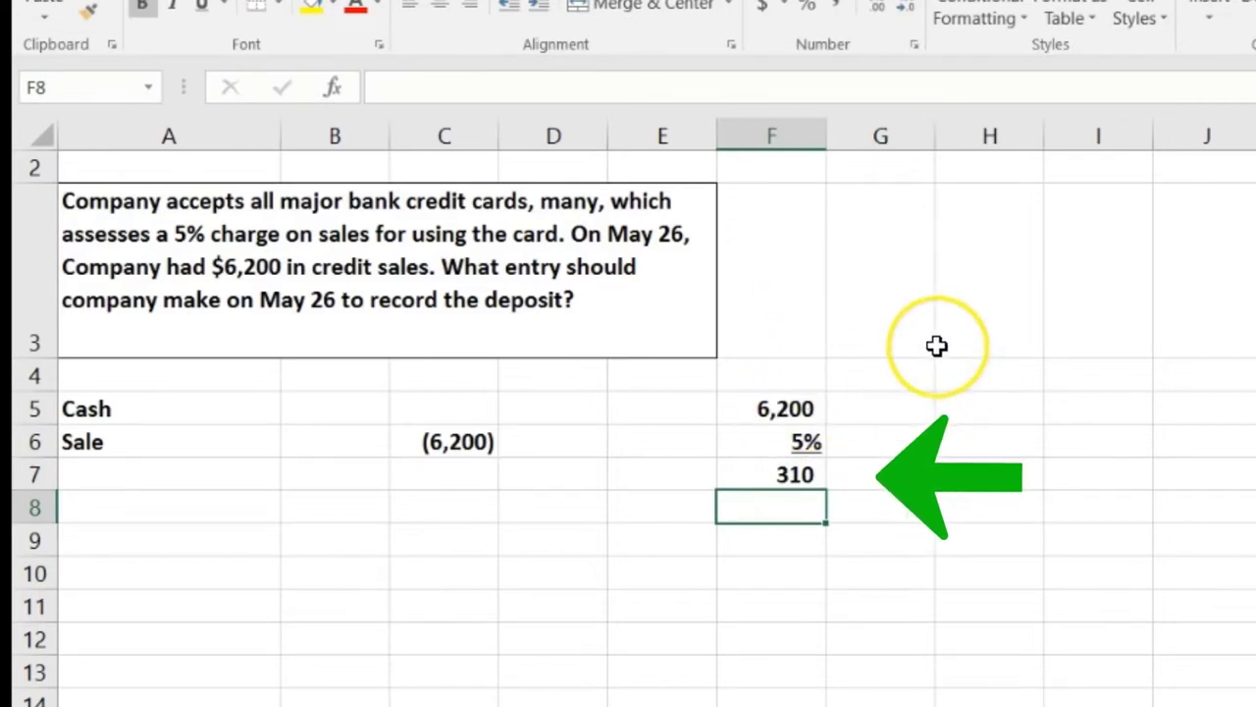
Step: Calculate the net deposit in cell F9 by subtracting the charge from the sales with =F5-F7
key("Return")
type("=")
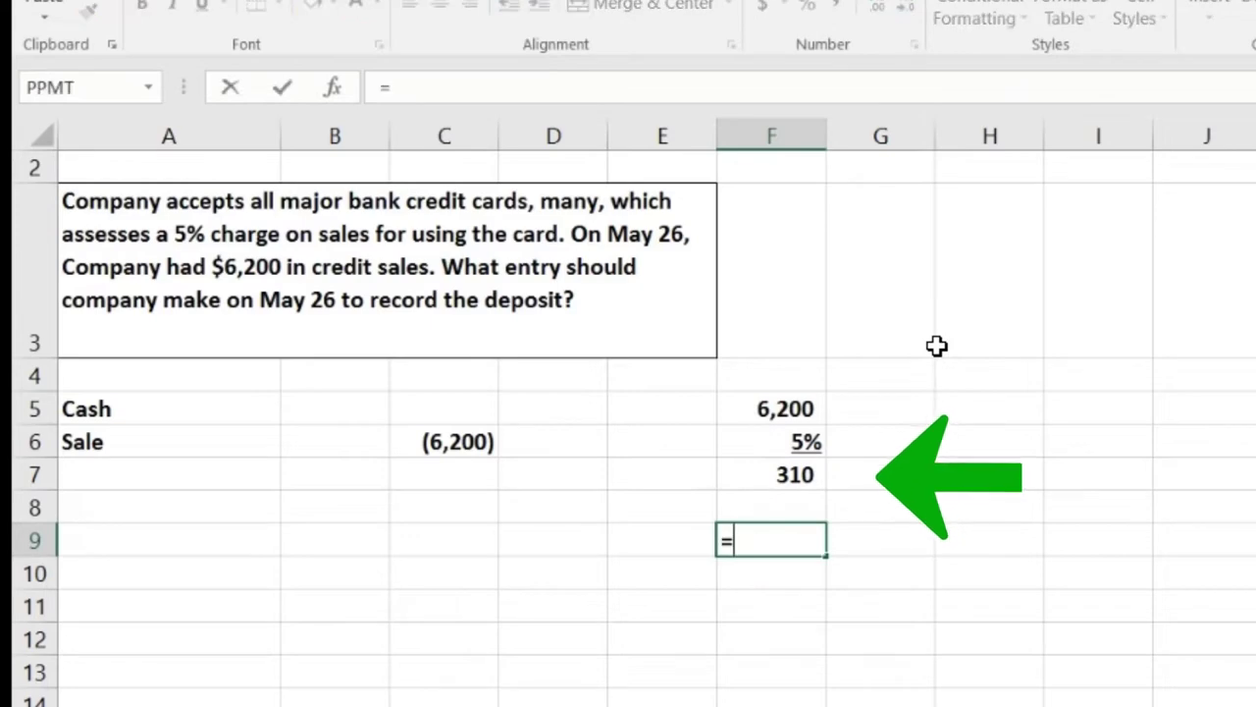
key("Up")
key("Up")
key("Up")
key("Up")
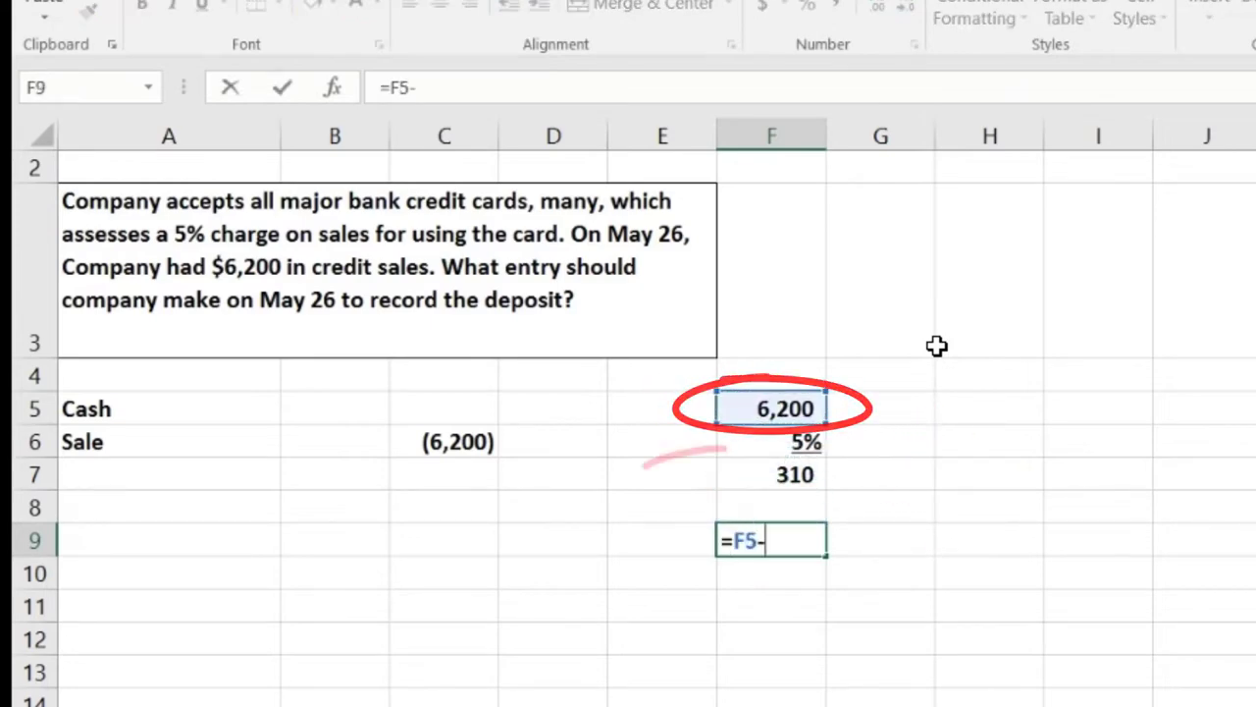
type("-")
left_click(820, 474)
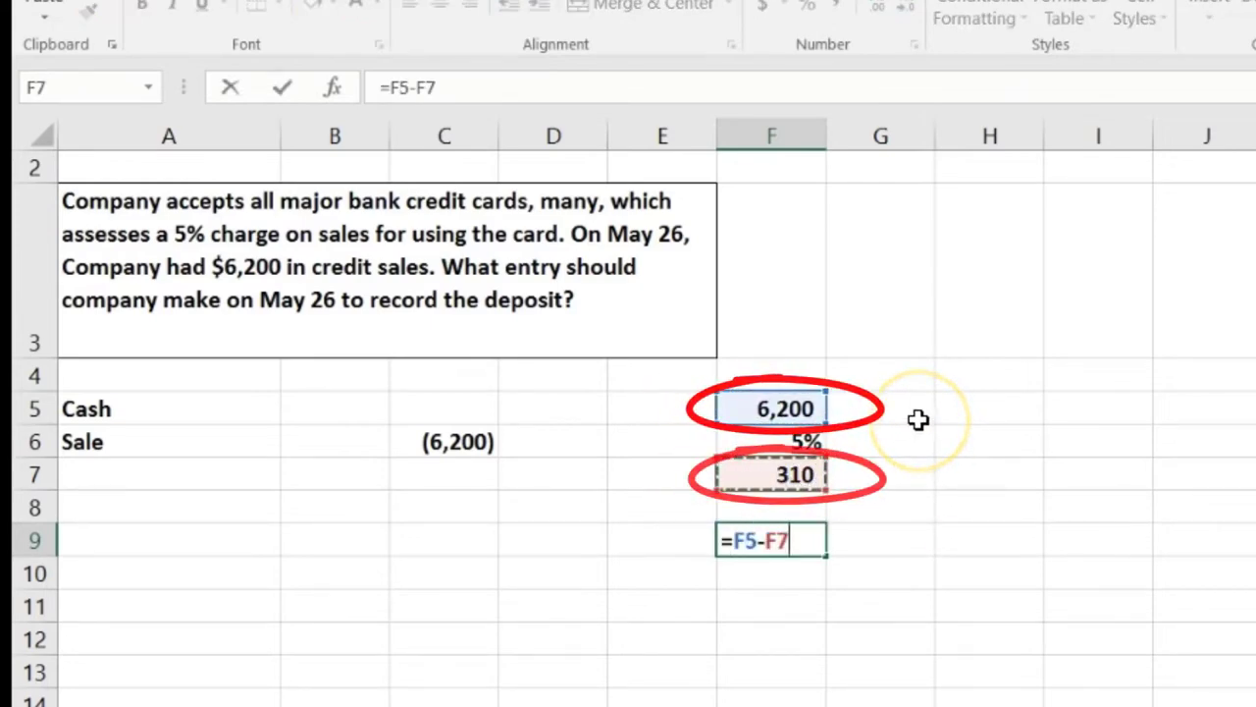
key("Return")
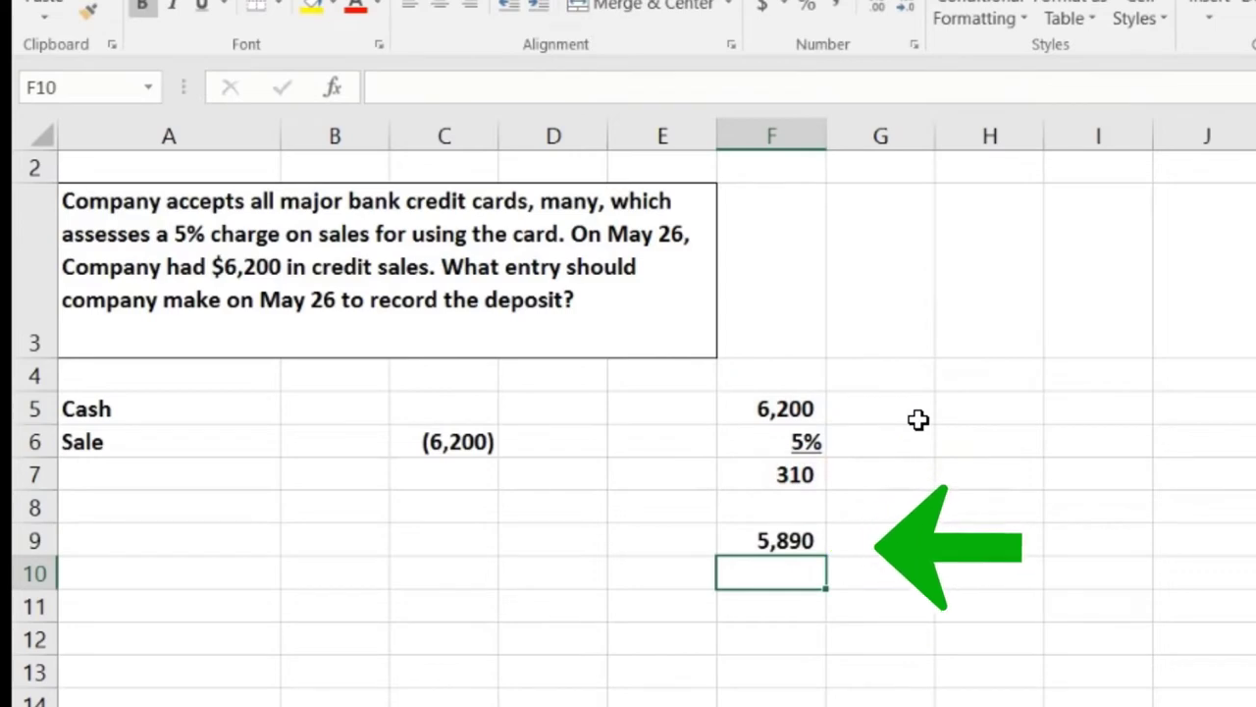
Step: Enter the sales amount 6200 in cell H5 to begin an alternative calculation
key("Up")
key("Right")
key("Up")
key("Up")
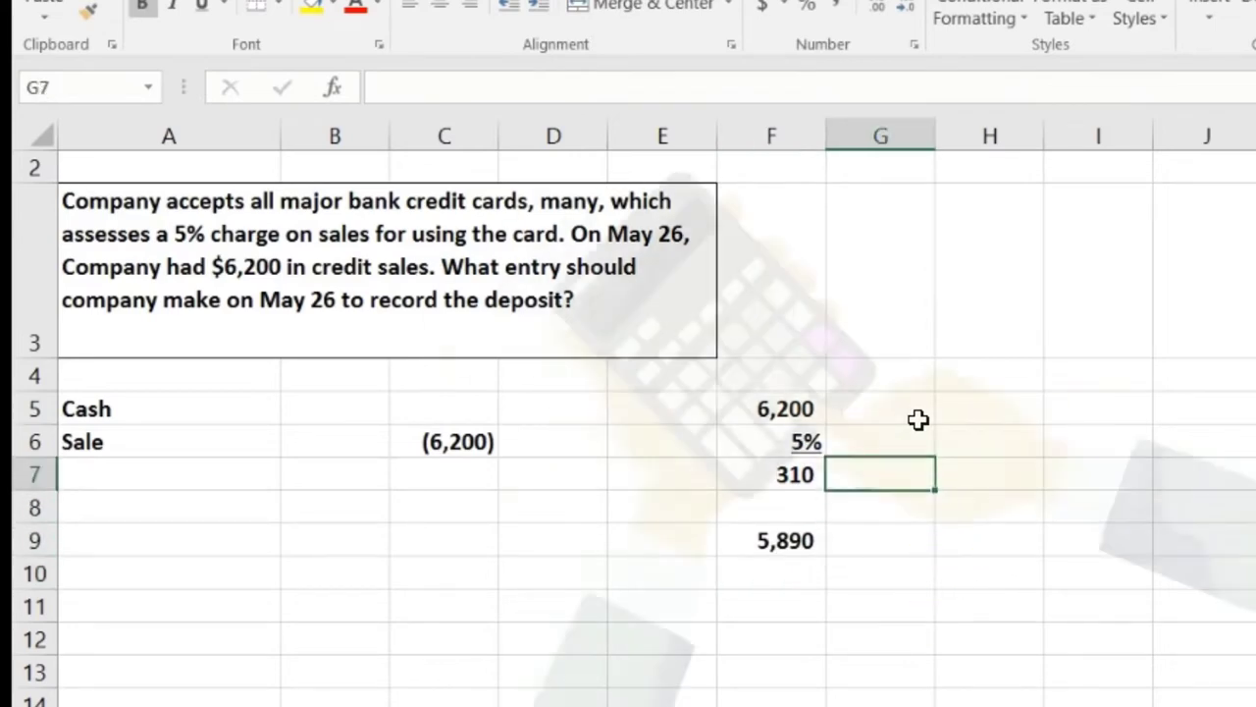
key("Up")
key("Up")
key("Right")
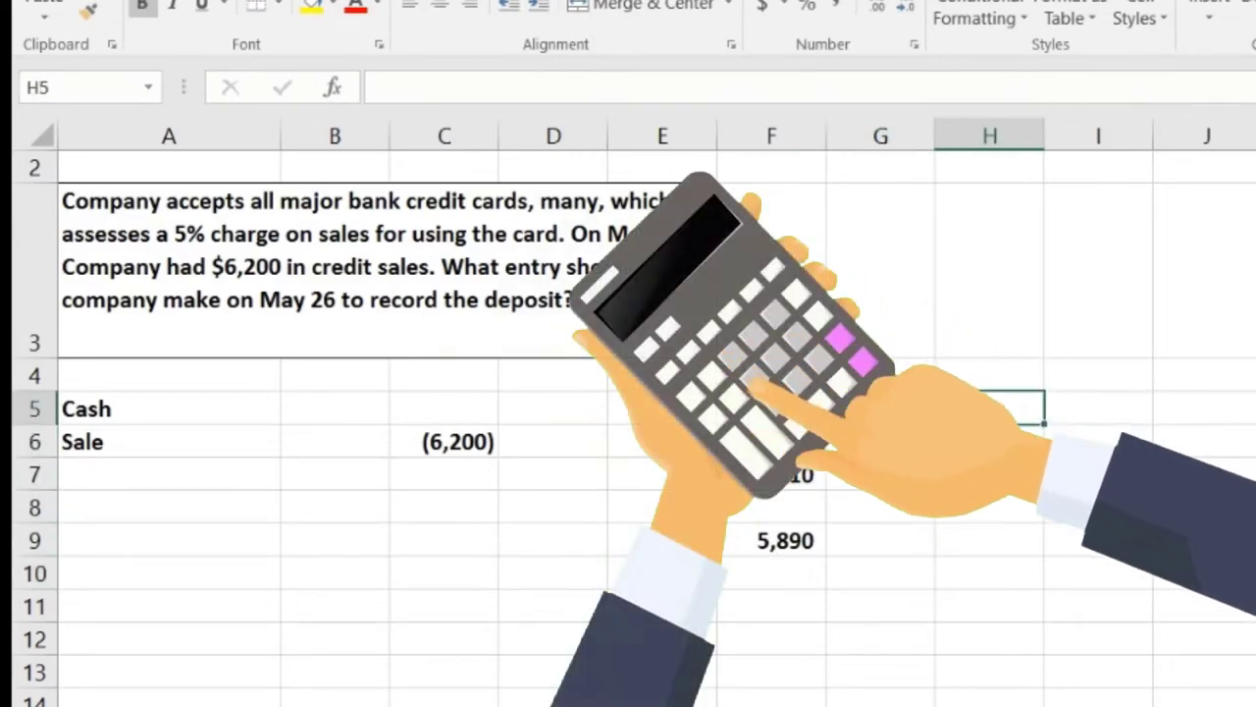
type("6,200")
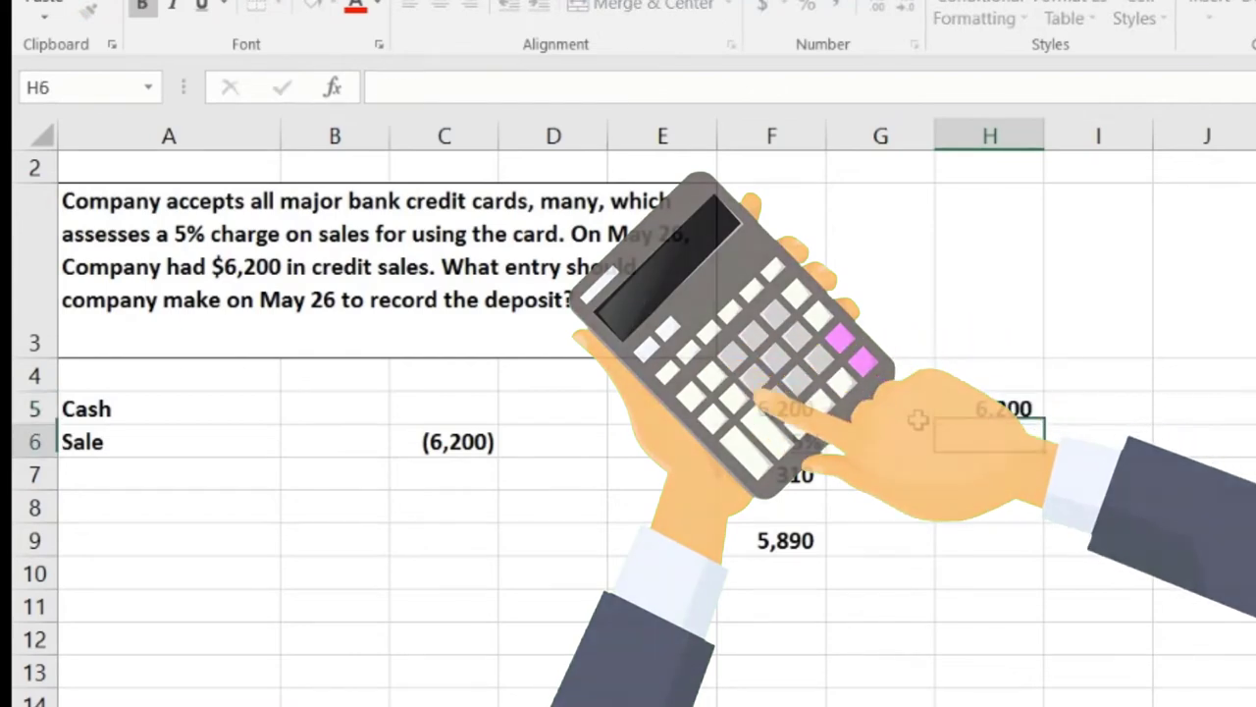
key("Return")
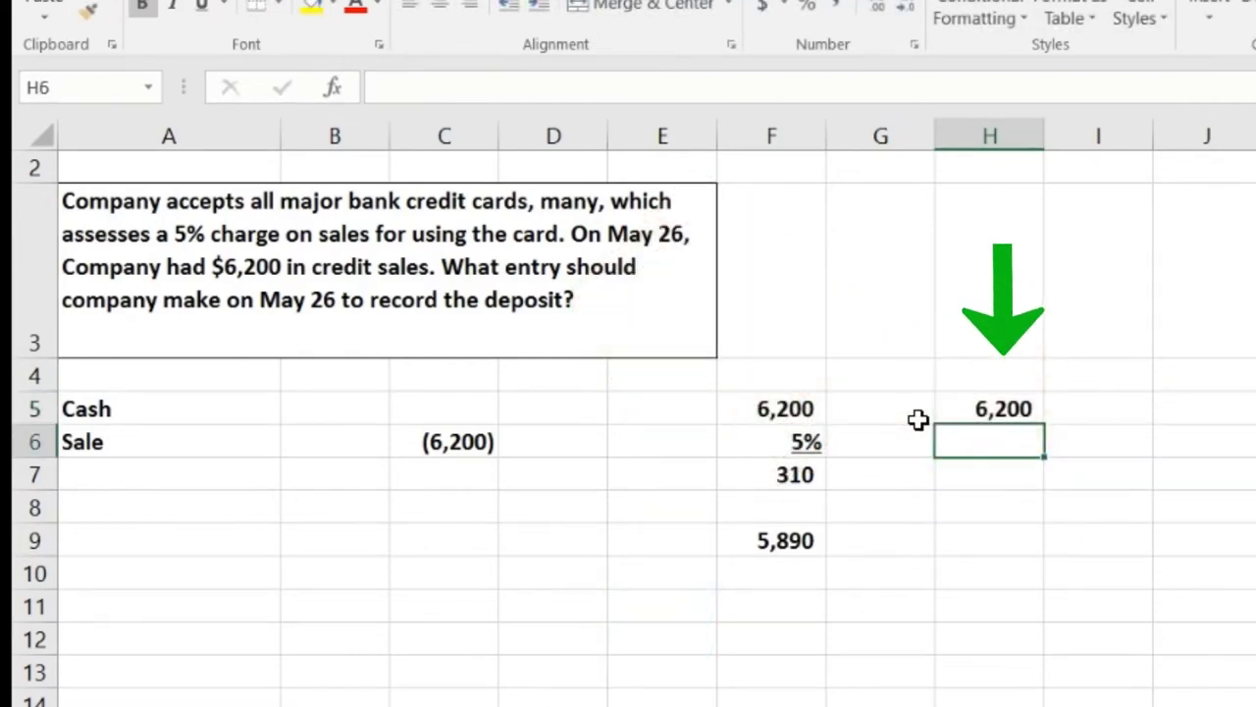
Step: Enter the formula =1-.05 in cell H6 and format the result as a percentage
type("=")
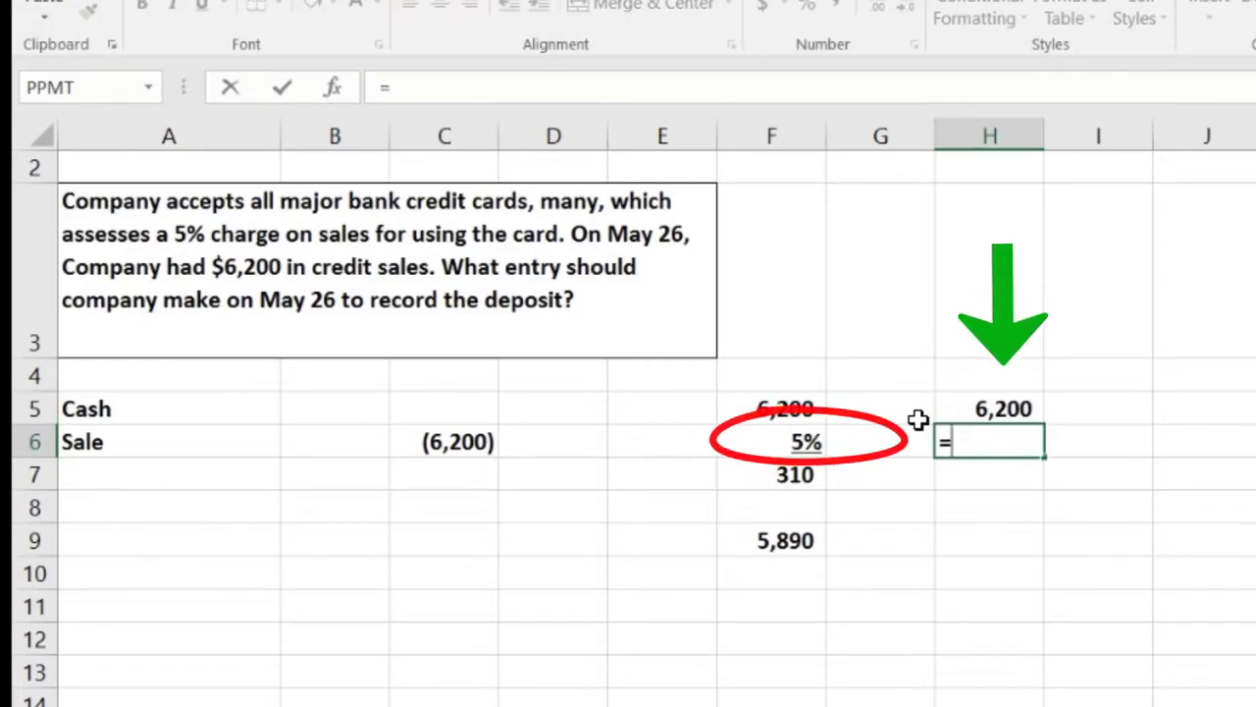
type("-")
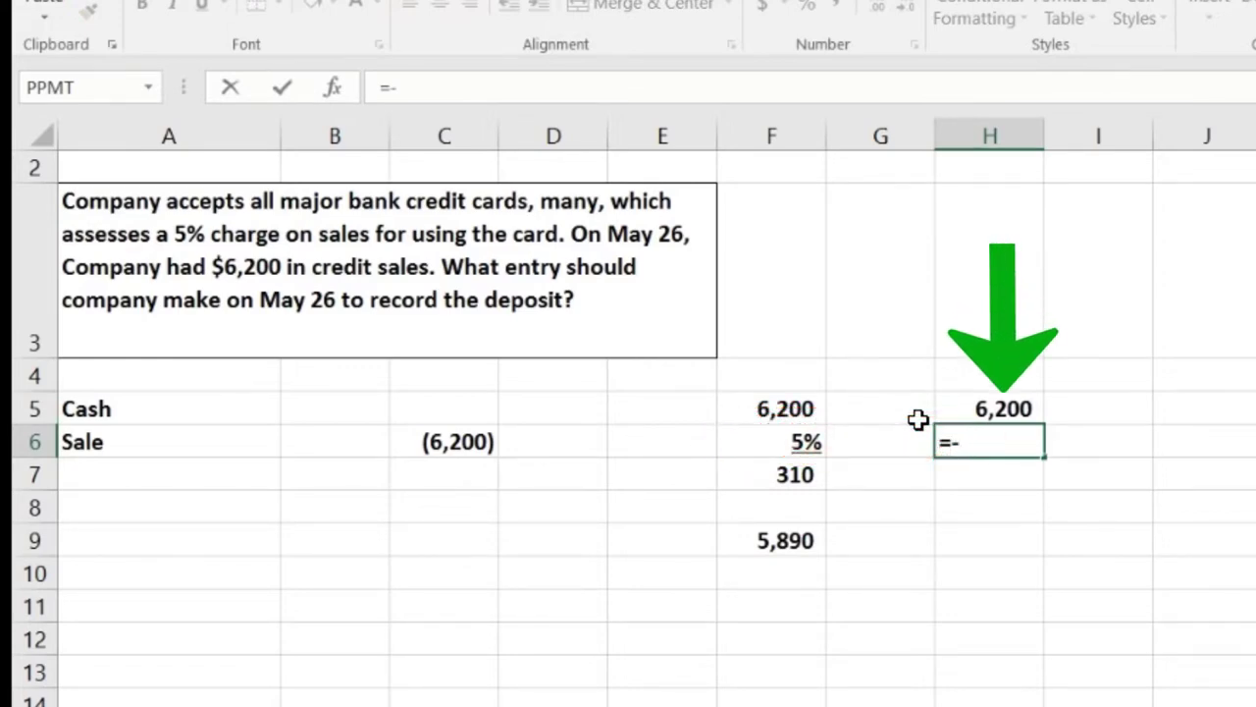
key("BackSpace")
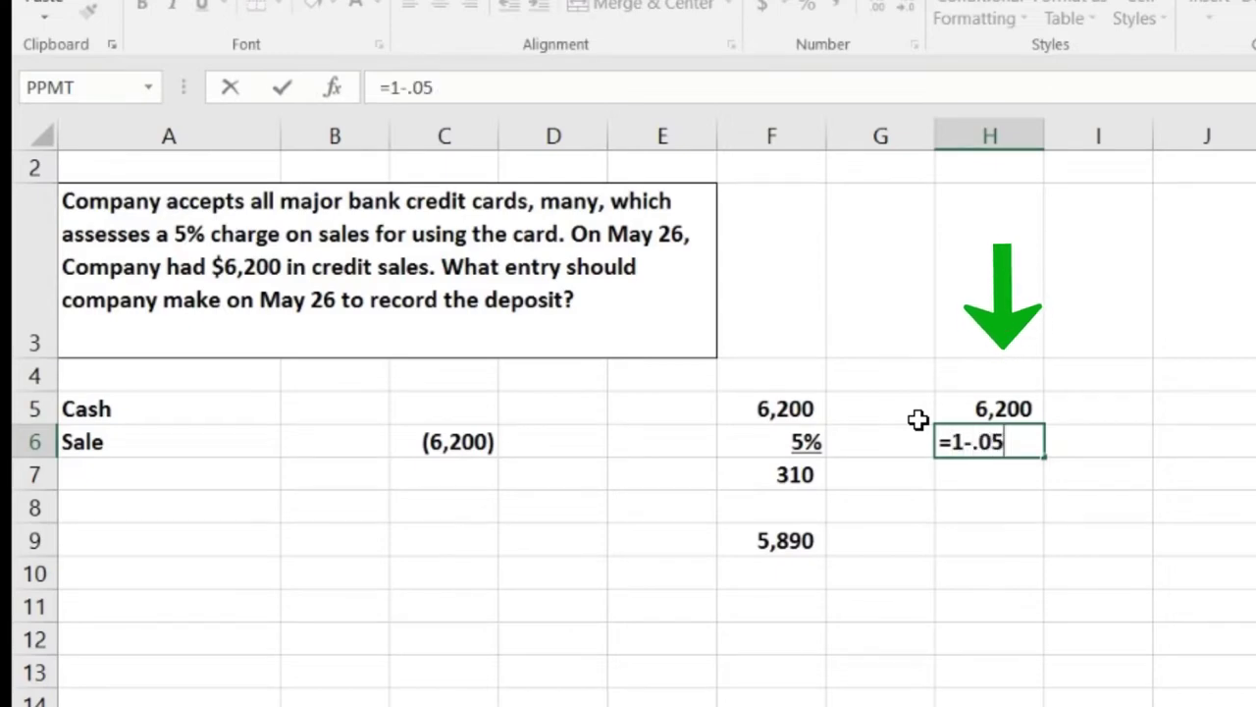
type("1-.05")
key("Return")
key("Up")
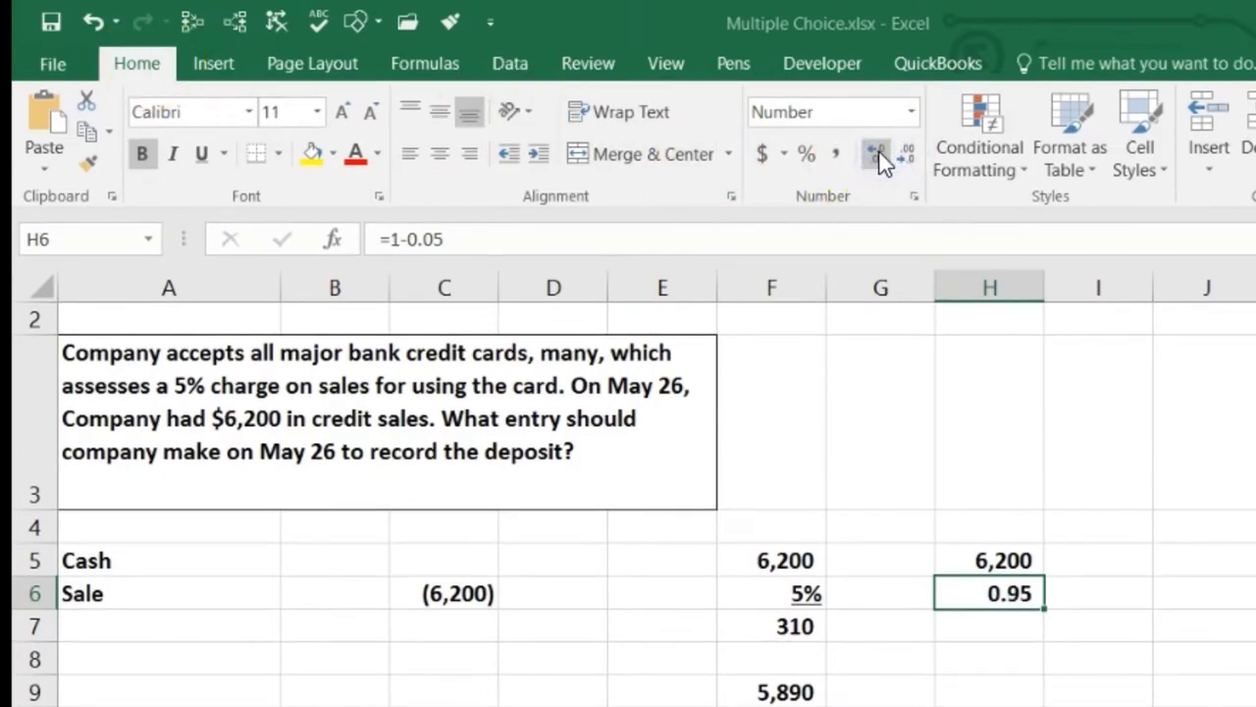
left_click(807, 157)
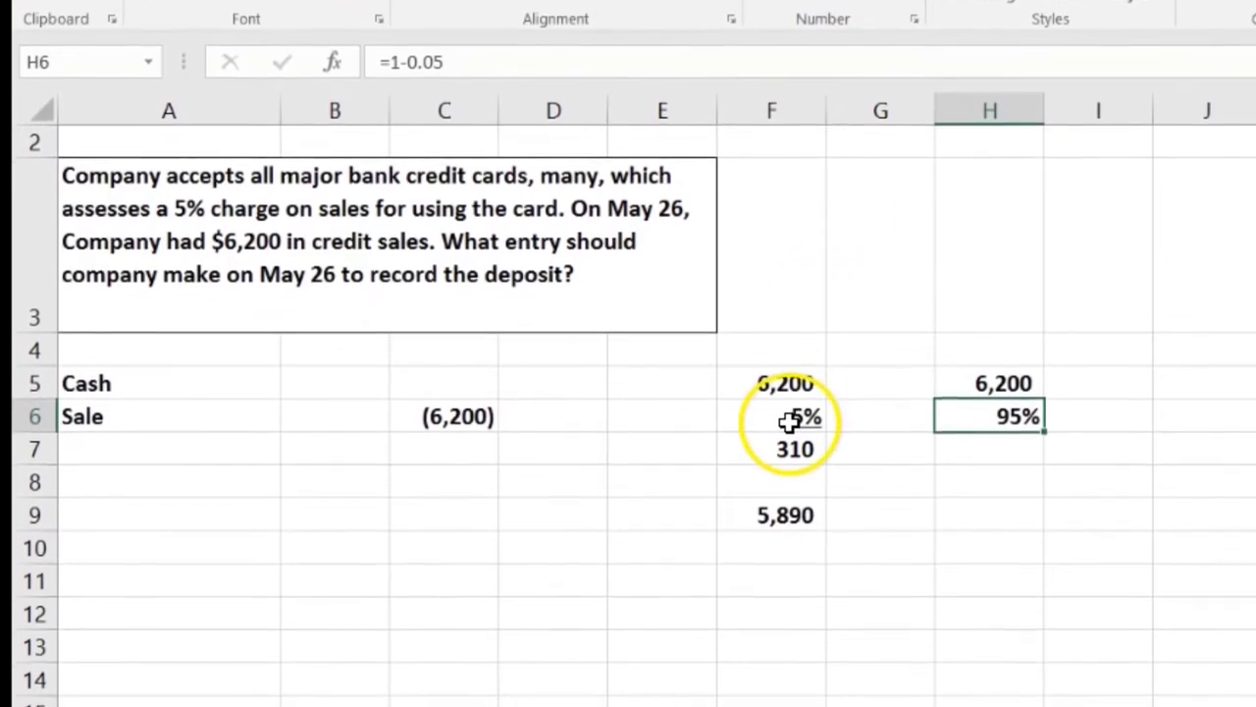
Step: Calculate the net deposit in cell H9 by multiplying the sales by the remaining percentage with =H5*H6
left_click(790, 420)
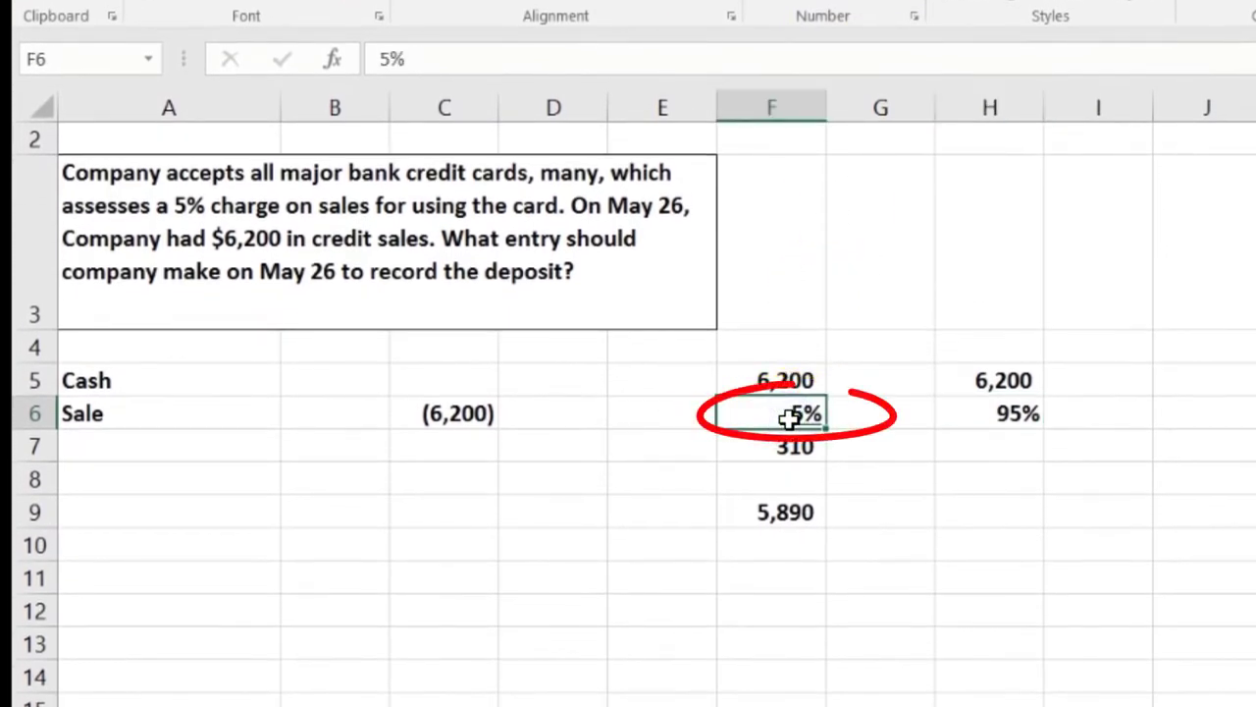
left_click(954, 414)
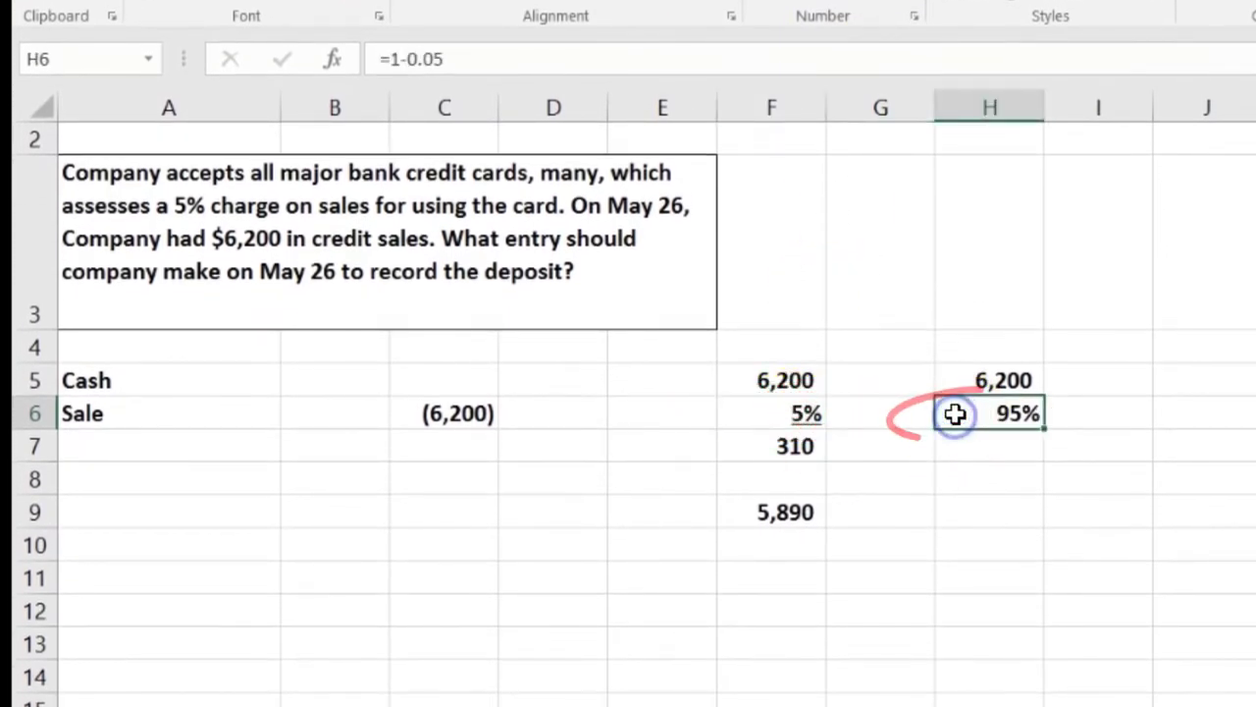
left_click(967, 525)
type("=")
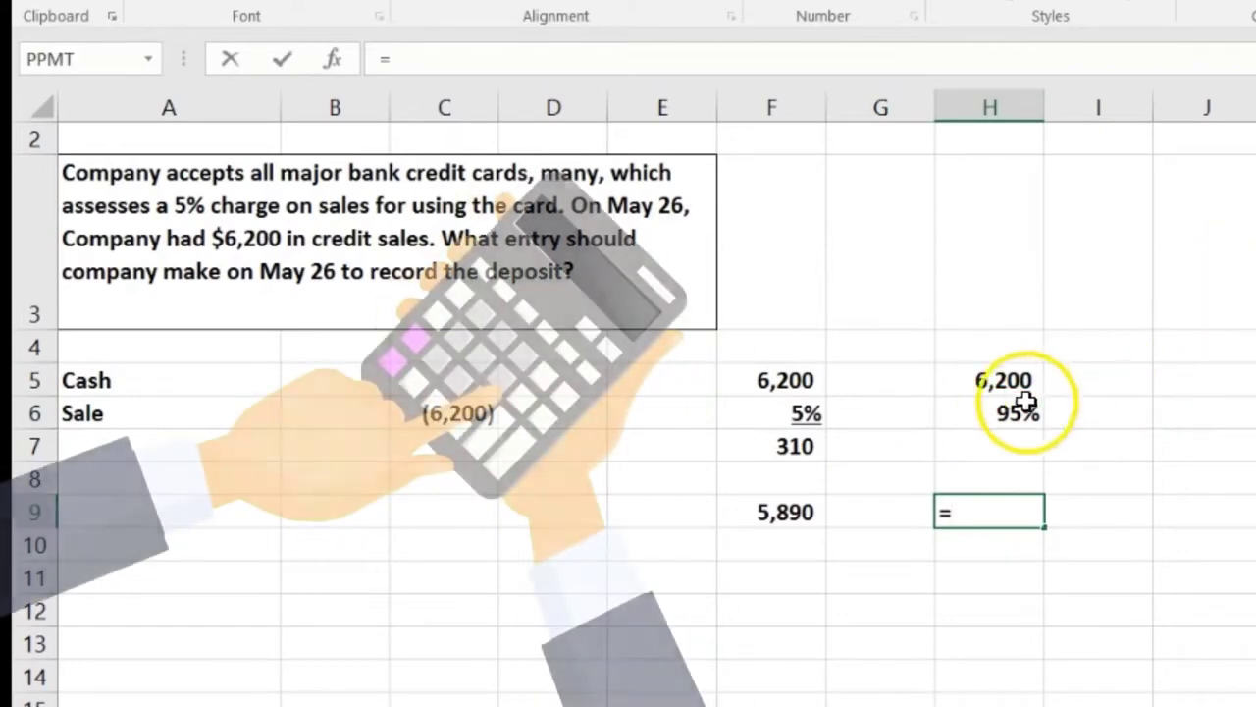
left_click(999, 378)
type("*")
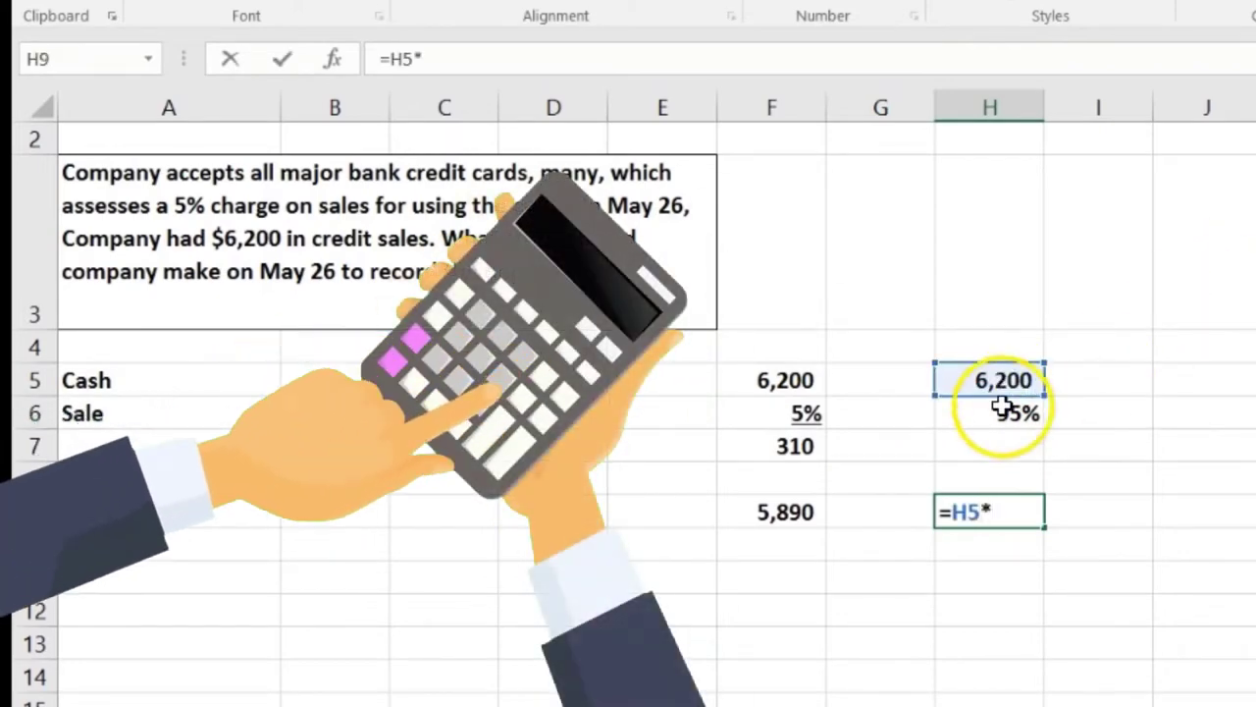
left_click(1003, 412)
key("Return")
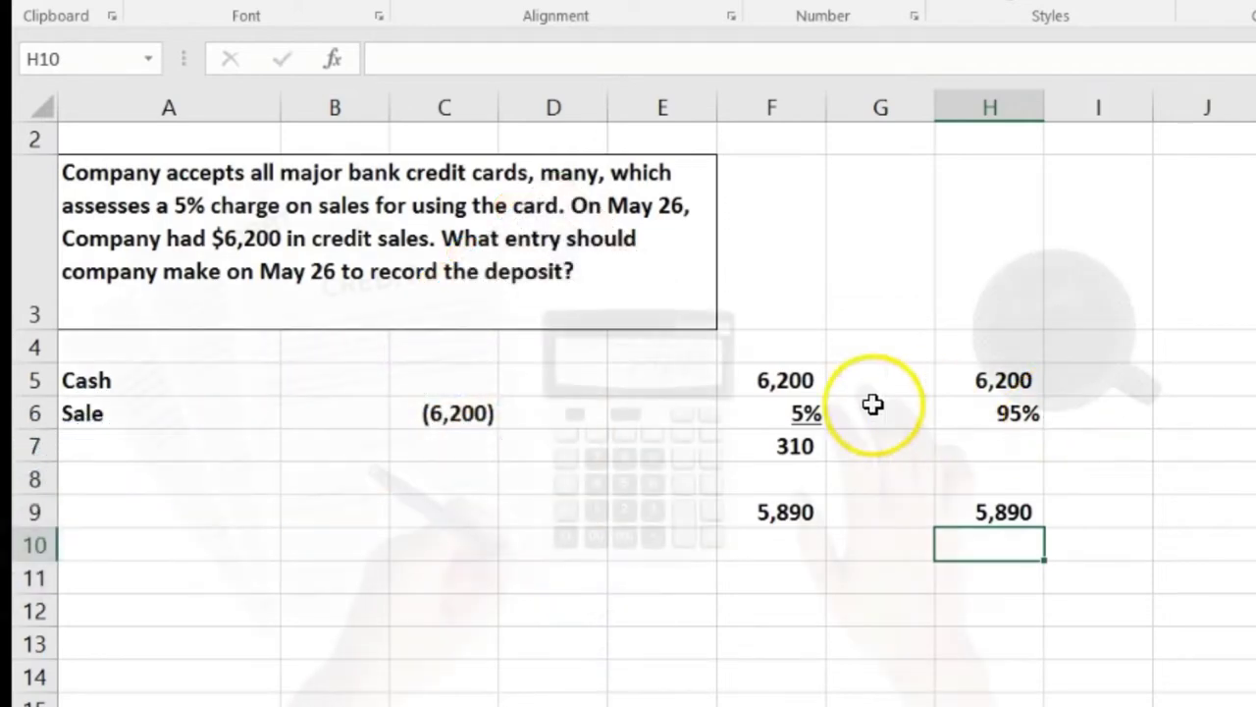
Step: Enter 5890 in cell B5 as the debit to Cash
left_click(301, 380)
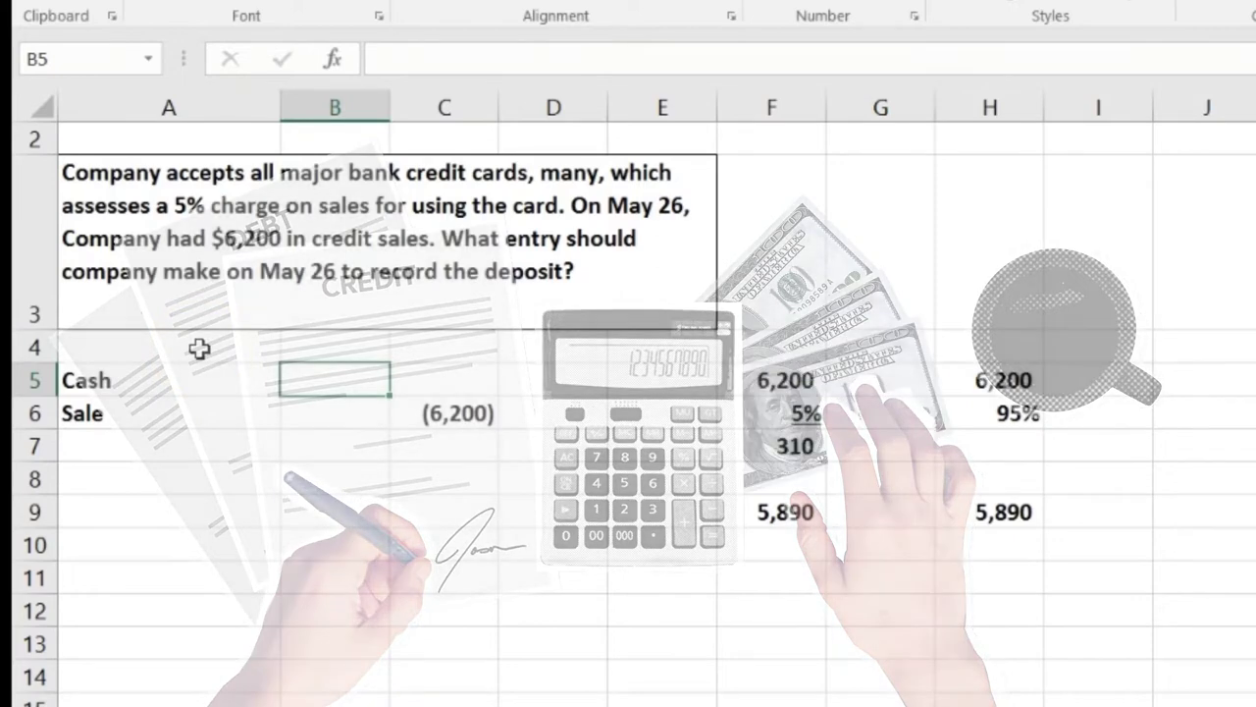
type("5890")
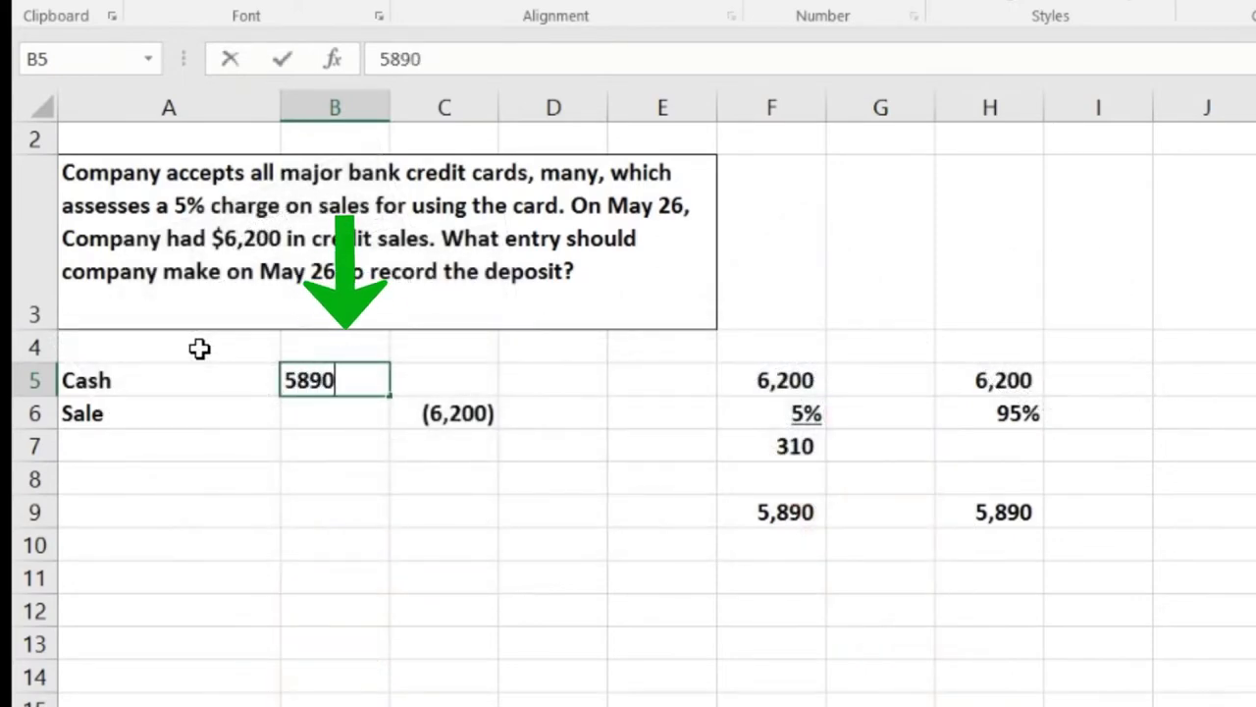
key("Return")
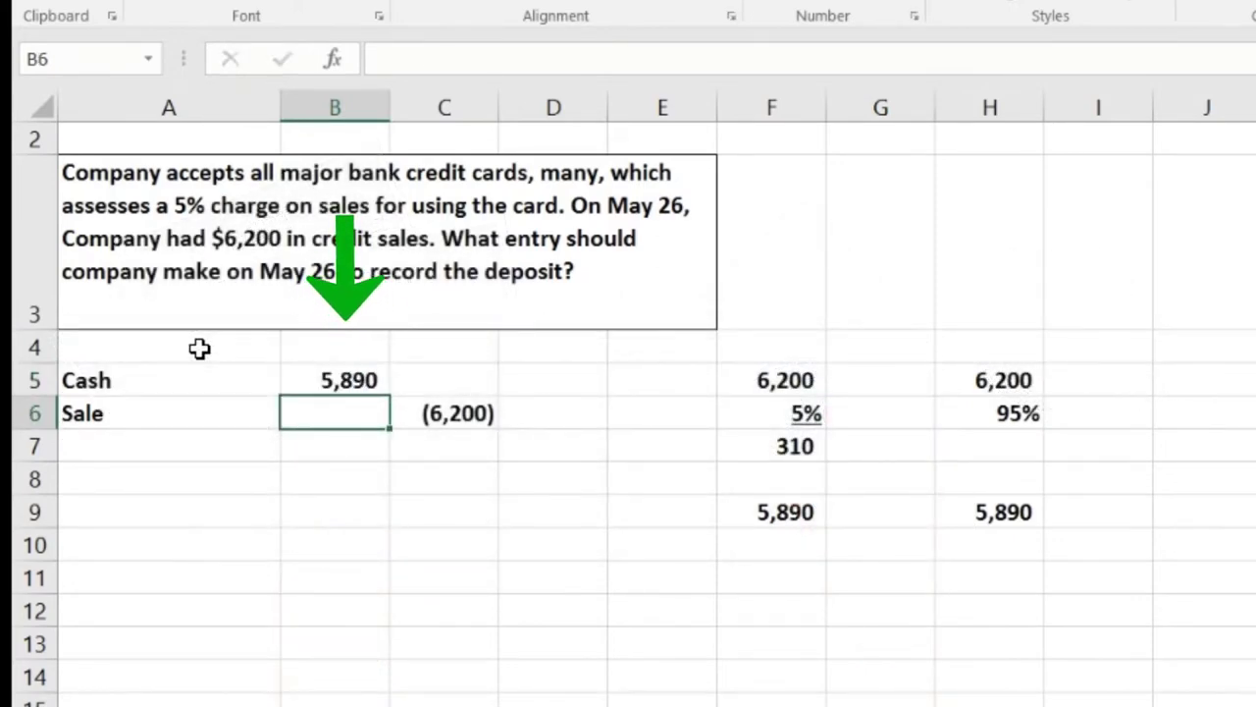
key("Return")
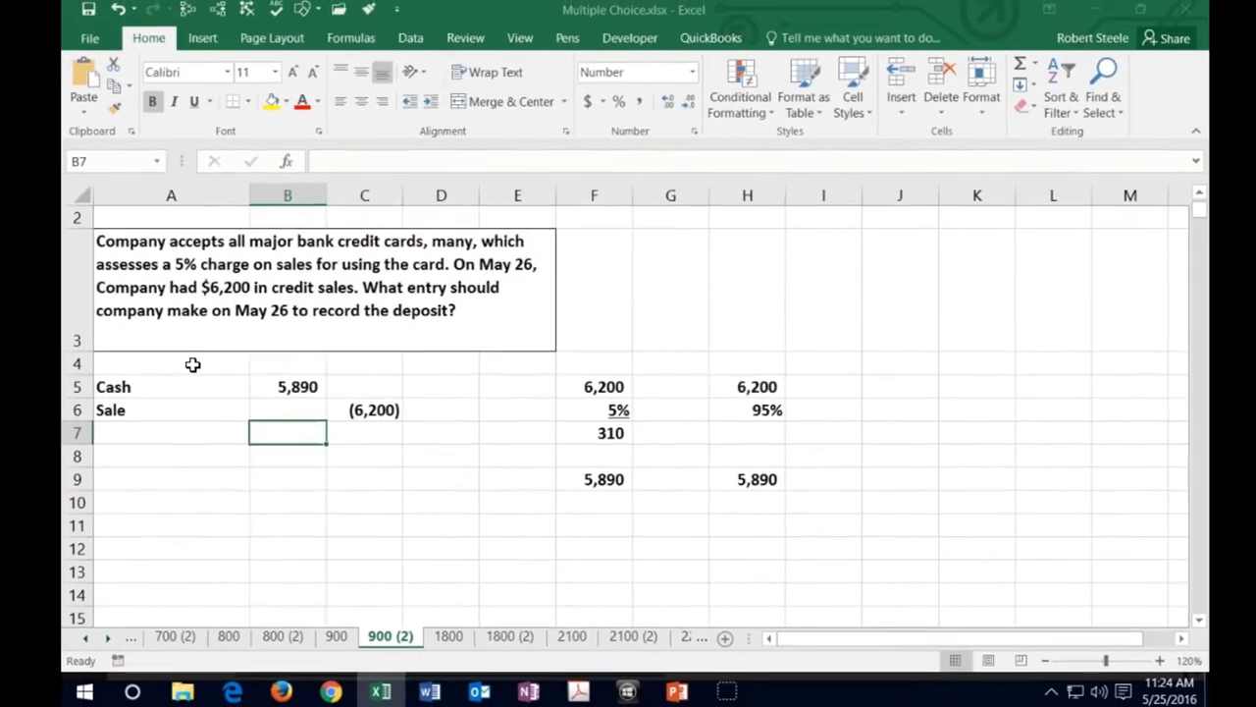
Step: Enter the balancing debit of 310 in cell B7 and check the sum of the debits against the sale credit
left_click_drag(306, 387, 352, 409)
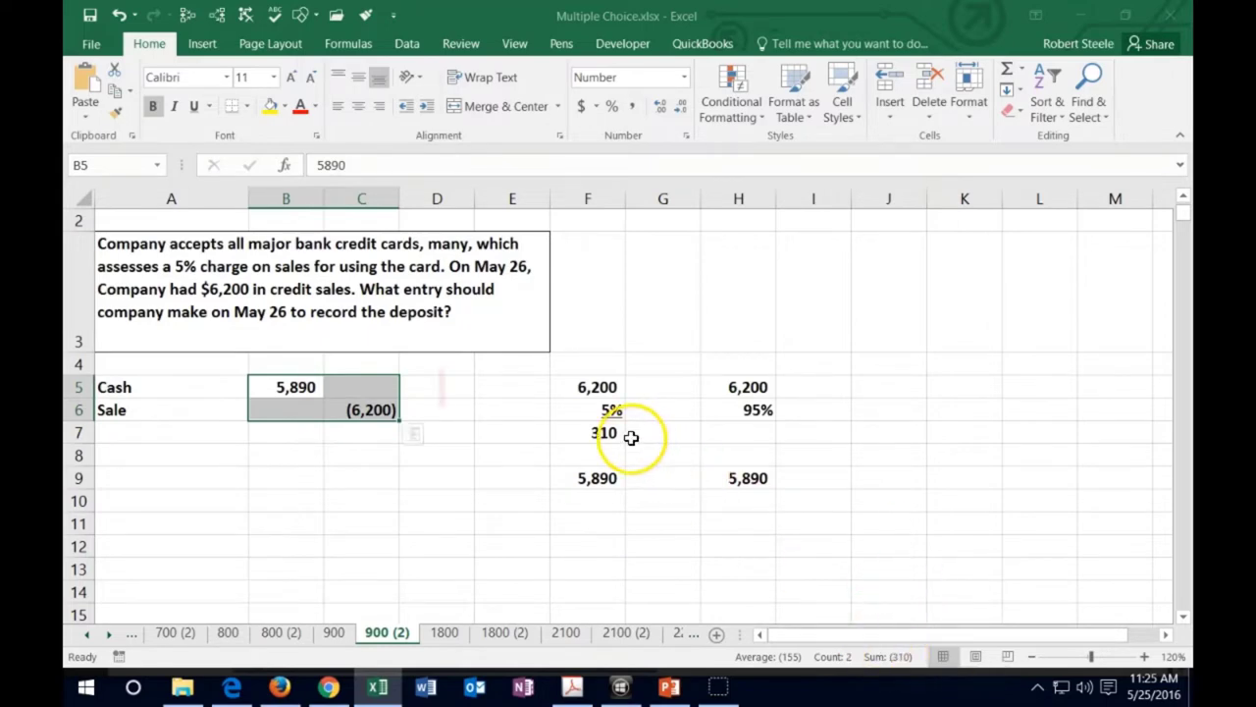
left_click(303, 431)
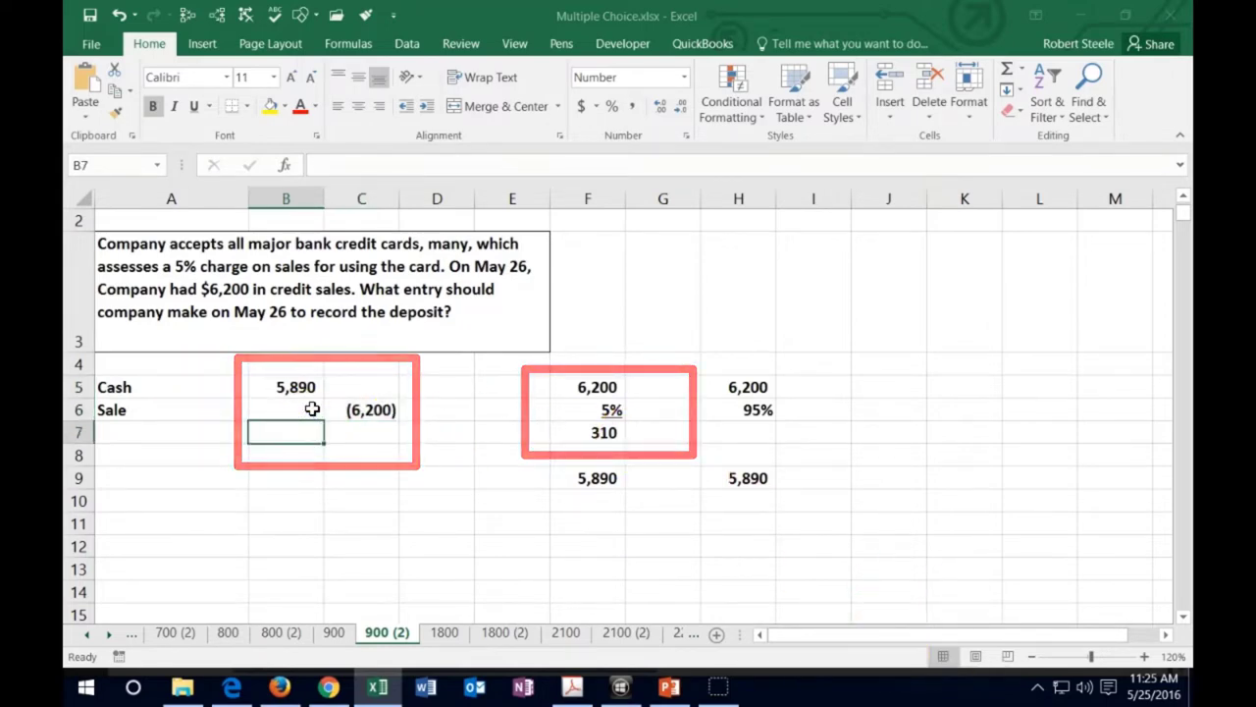
type("36")
key("BackSpace")
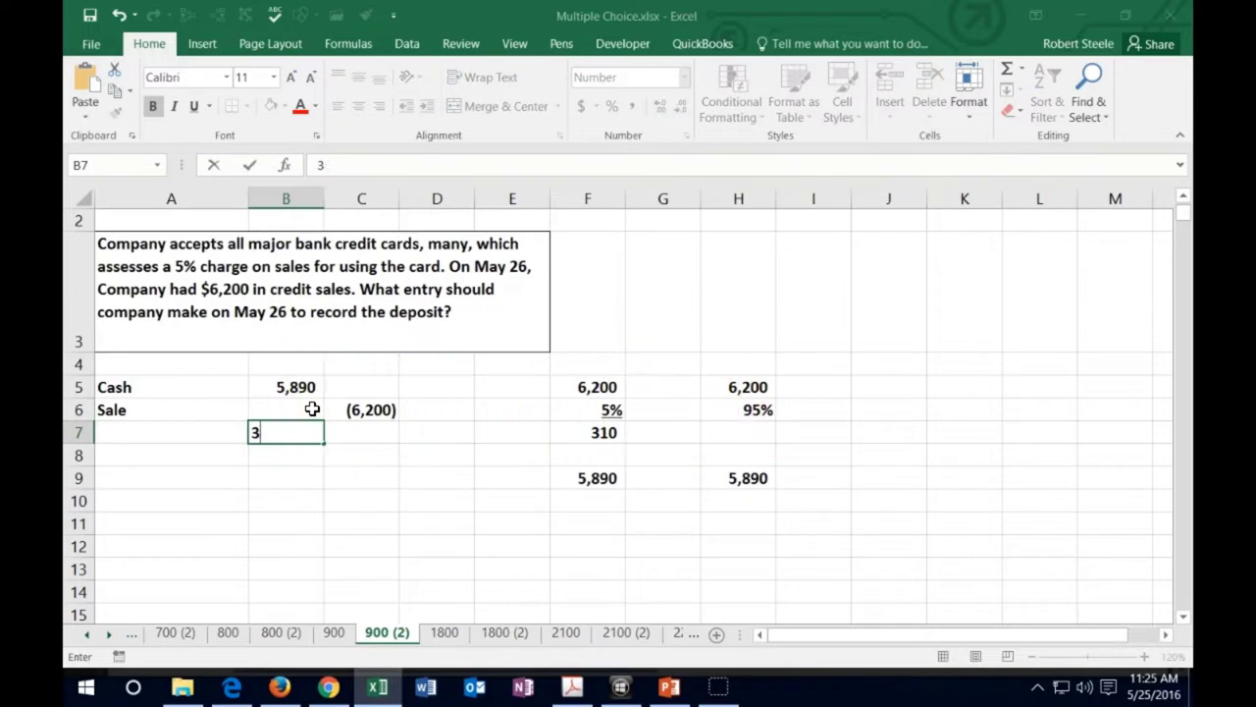
type("10")
key("Return")
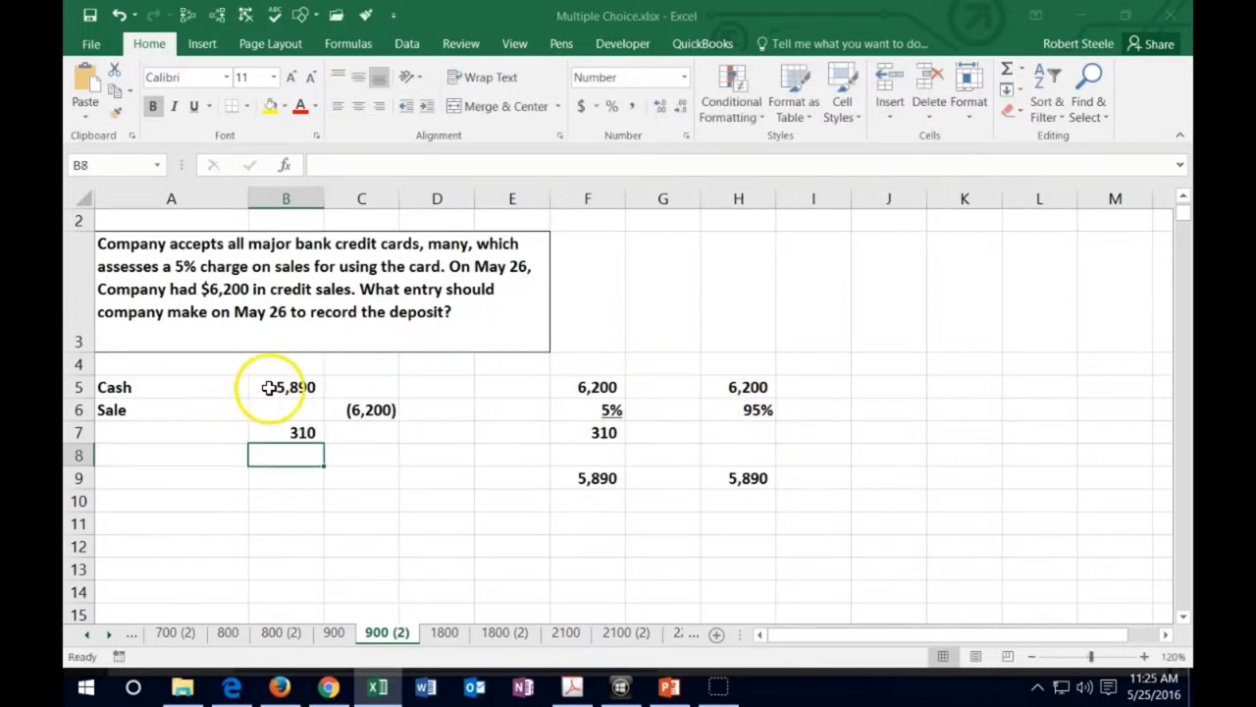
left_click_drag(269, 387, 278, 447)
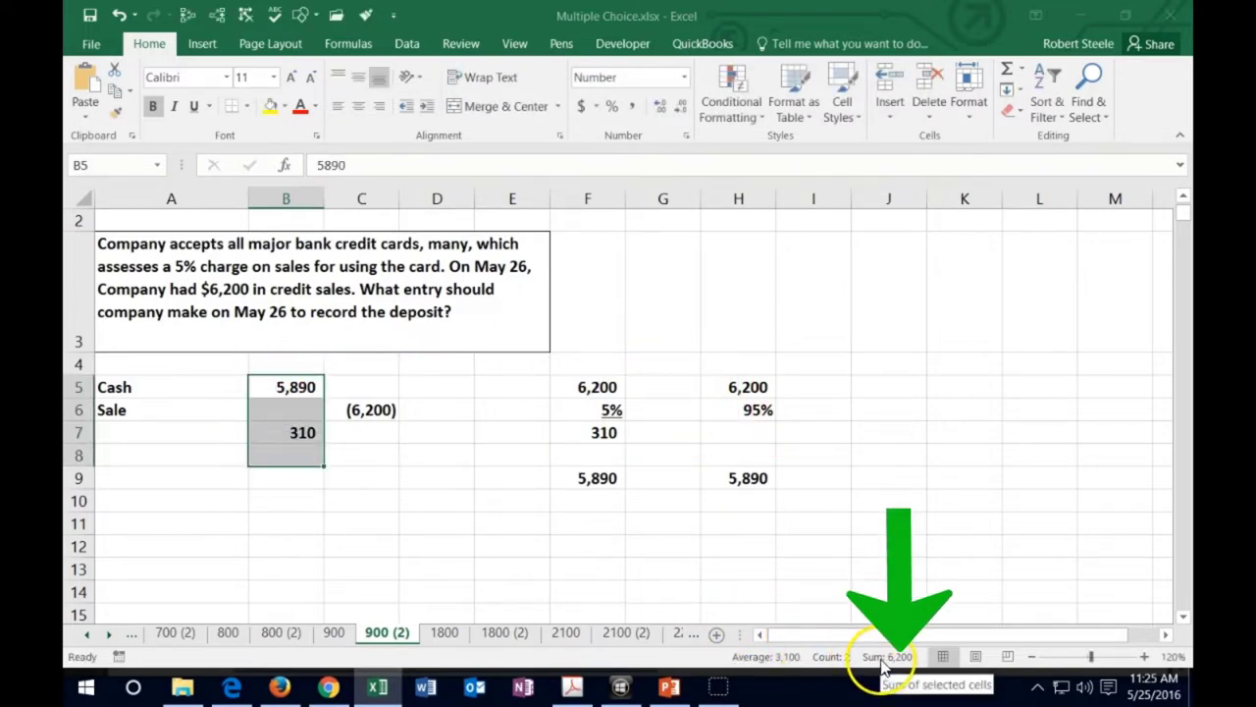
left_click(379, 410)
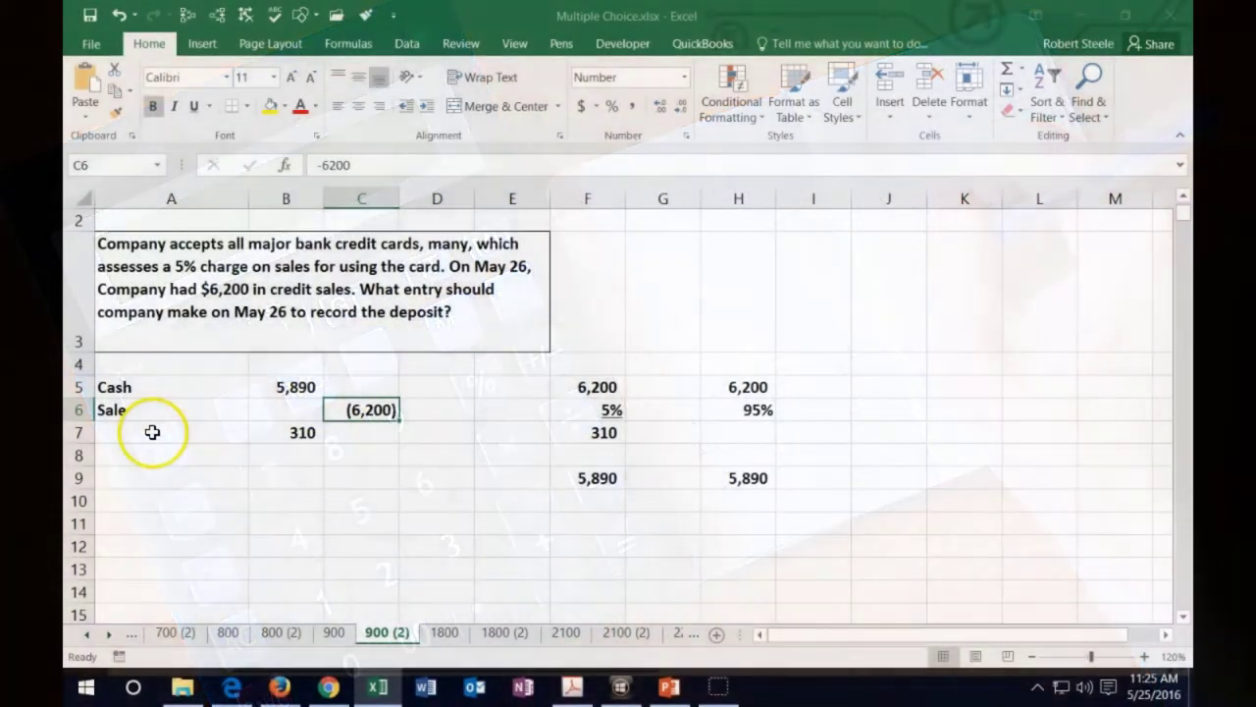
Step: Label cell A7 "Credit card fee expense" and widen column A to fit the label
left_click(152, 432)
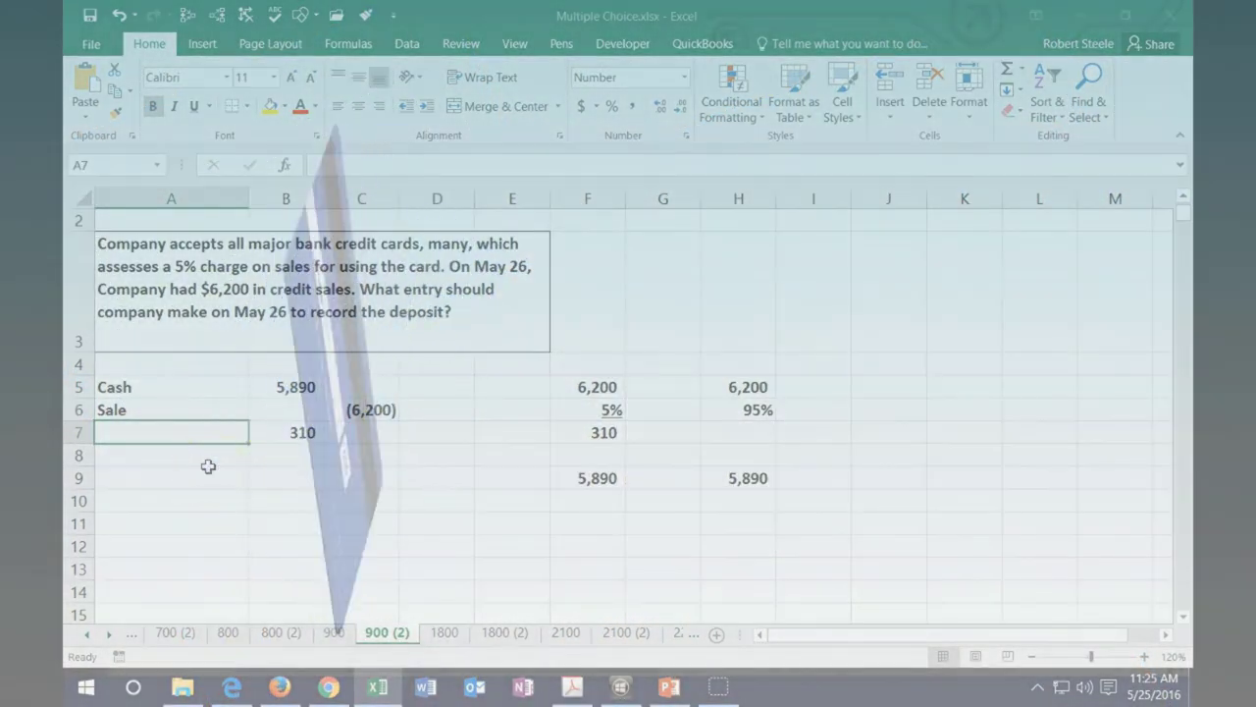
type("Credi card fee expens")
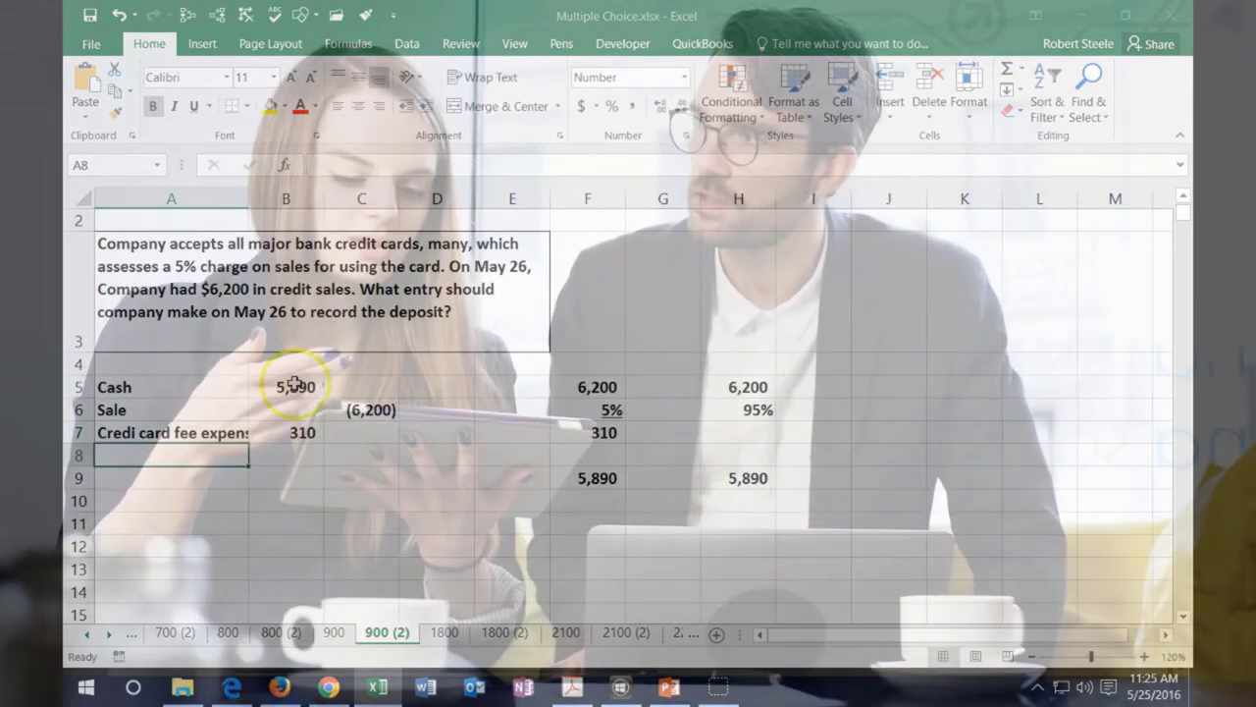
double_click(249, 198)
left_click_drag(260, 198, 264, 199)
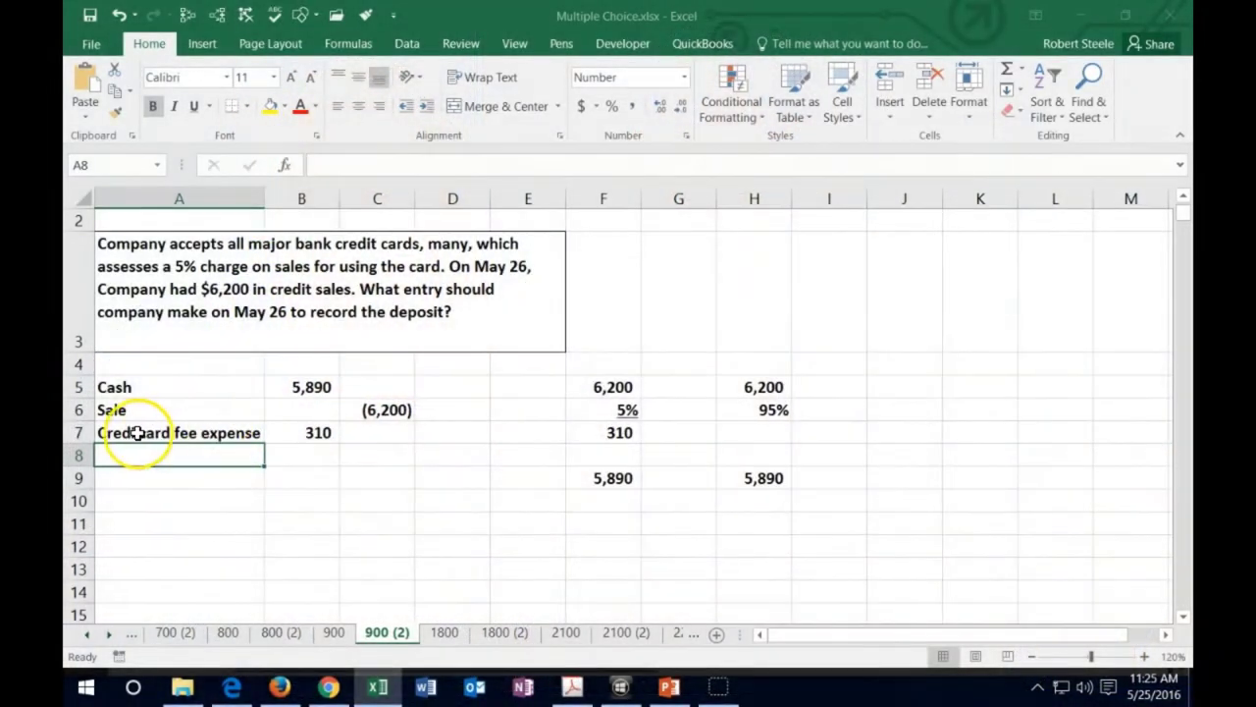
double_click(132, 433)
type("t")
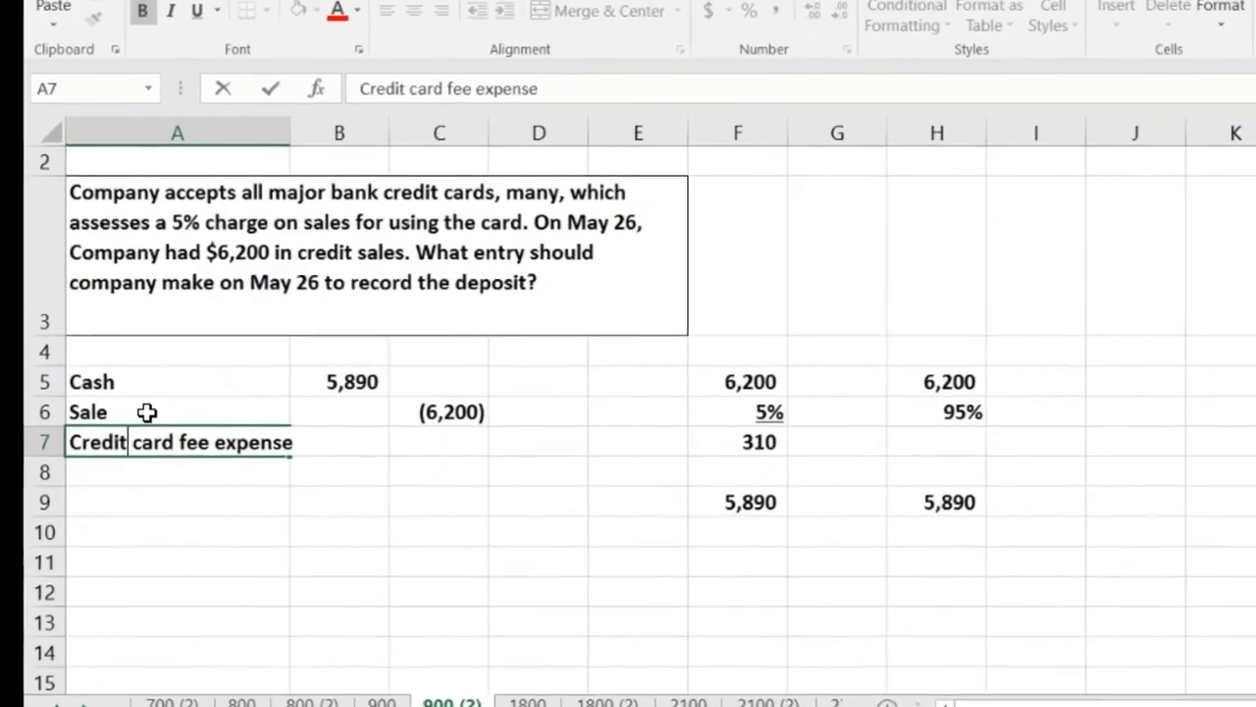
key("Return")
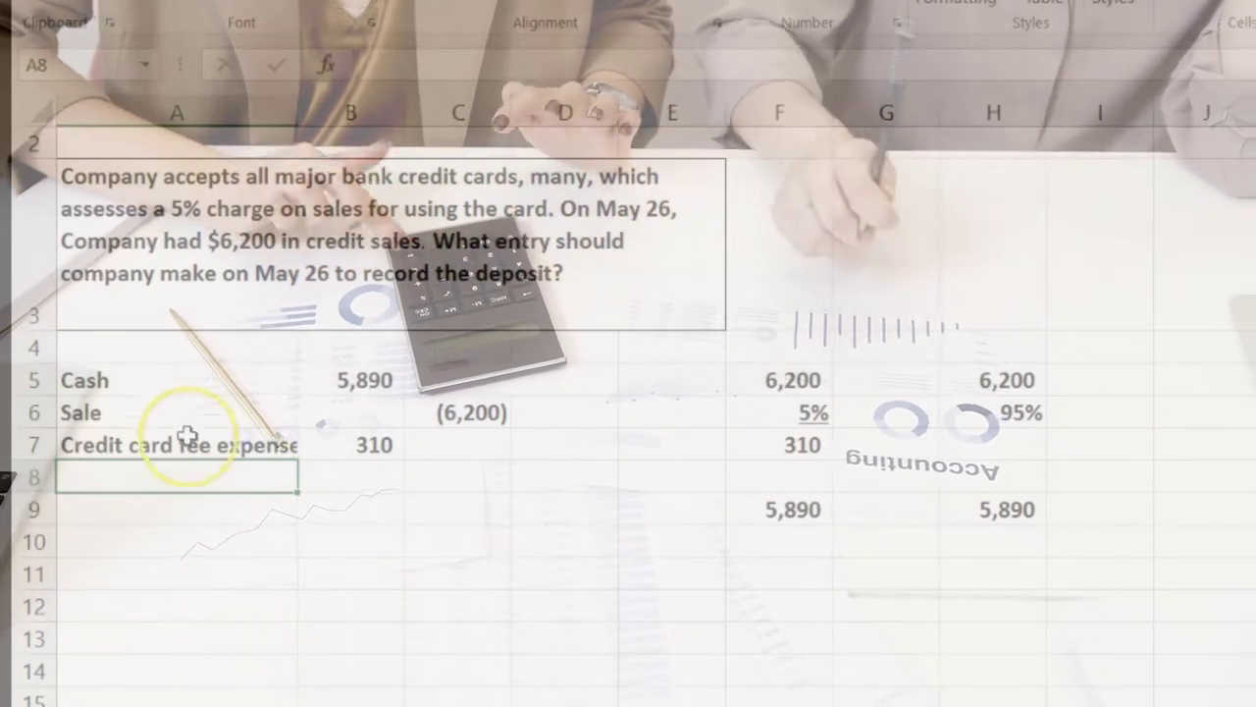
Step: Review the cash and sale lines, and replace the fee amount in cell B7 with the balancing formula =-SUM(B5:C6)
left_click_drag(179, 383, 382, 376)
left_click_drag(285, 403, 471, 411)
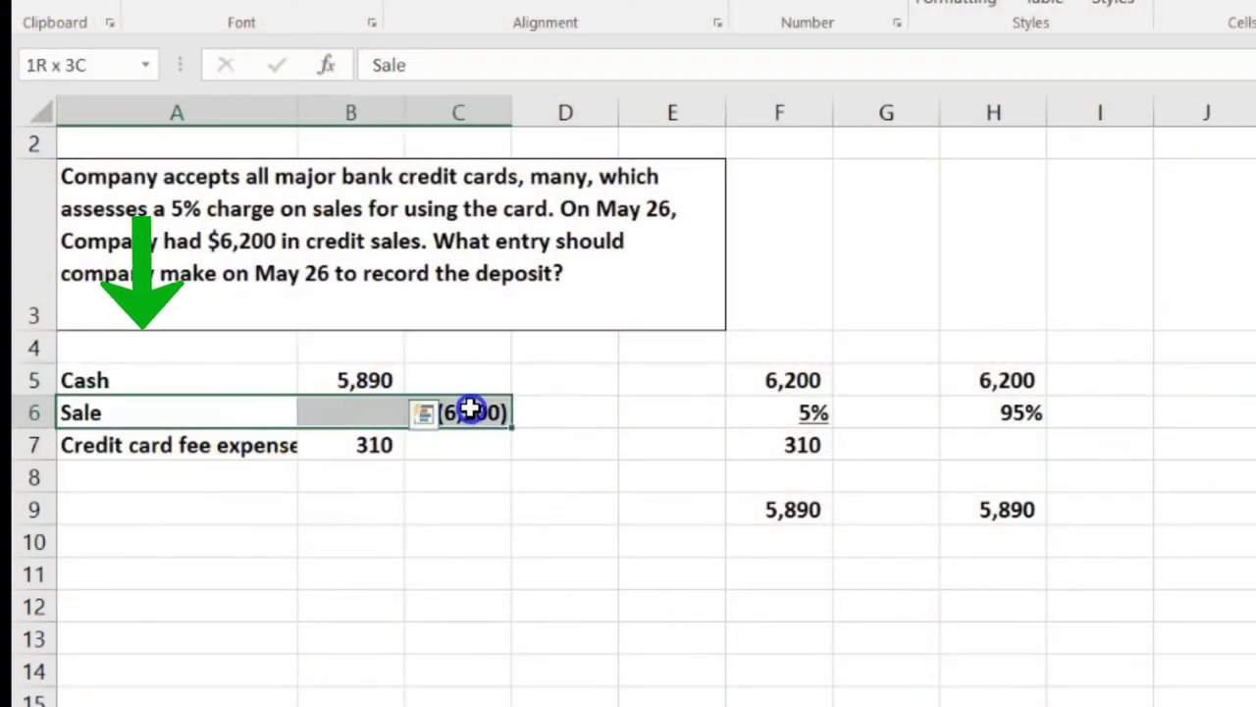
left_click(288, 449)
left_click(343, 449)
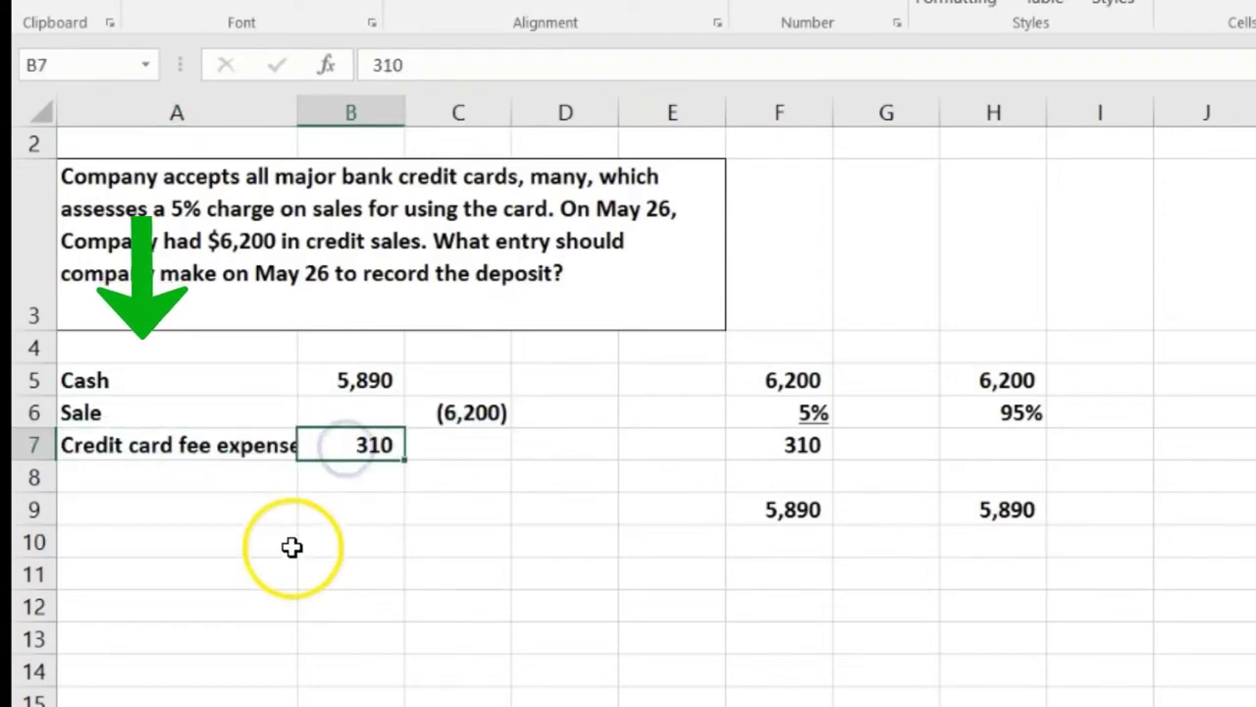
type("-sum(")
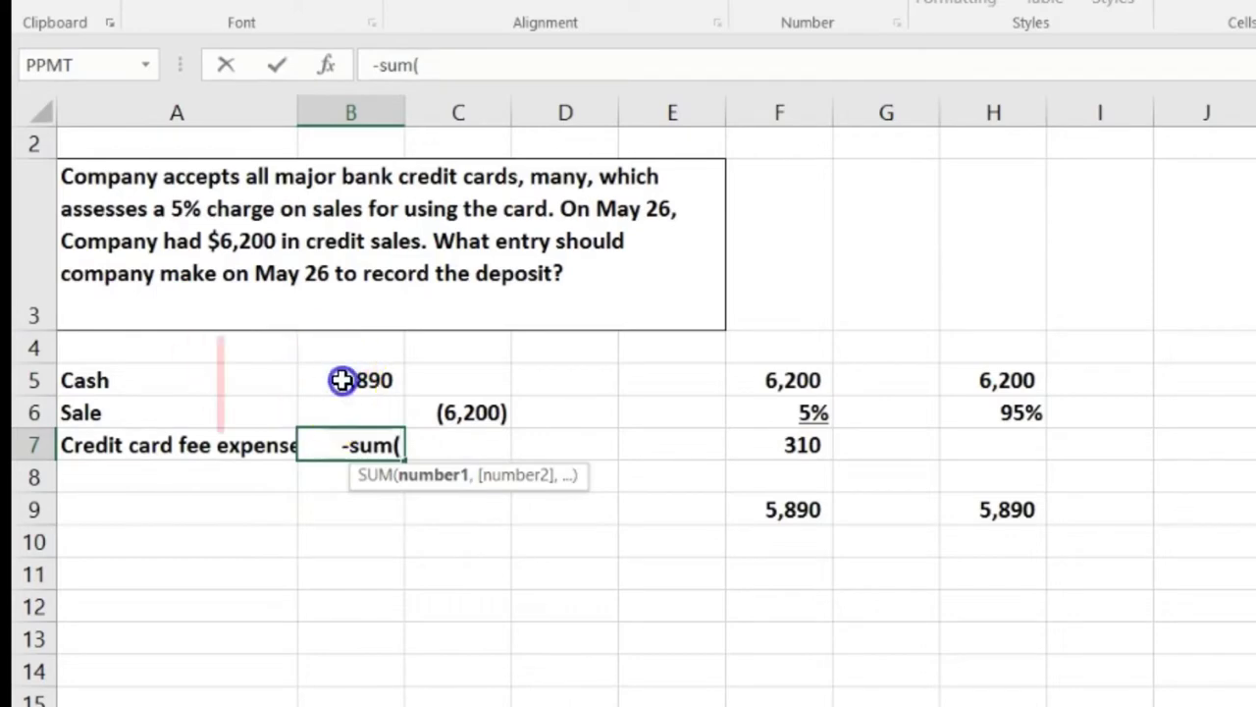
left_click_drag(342, 380, 443, 402)
key("Return")
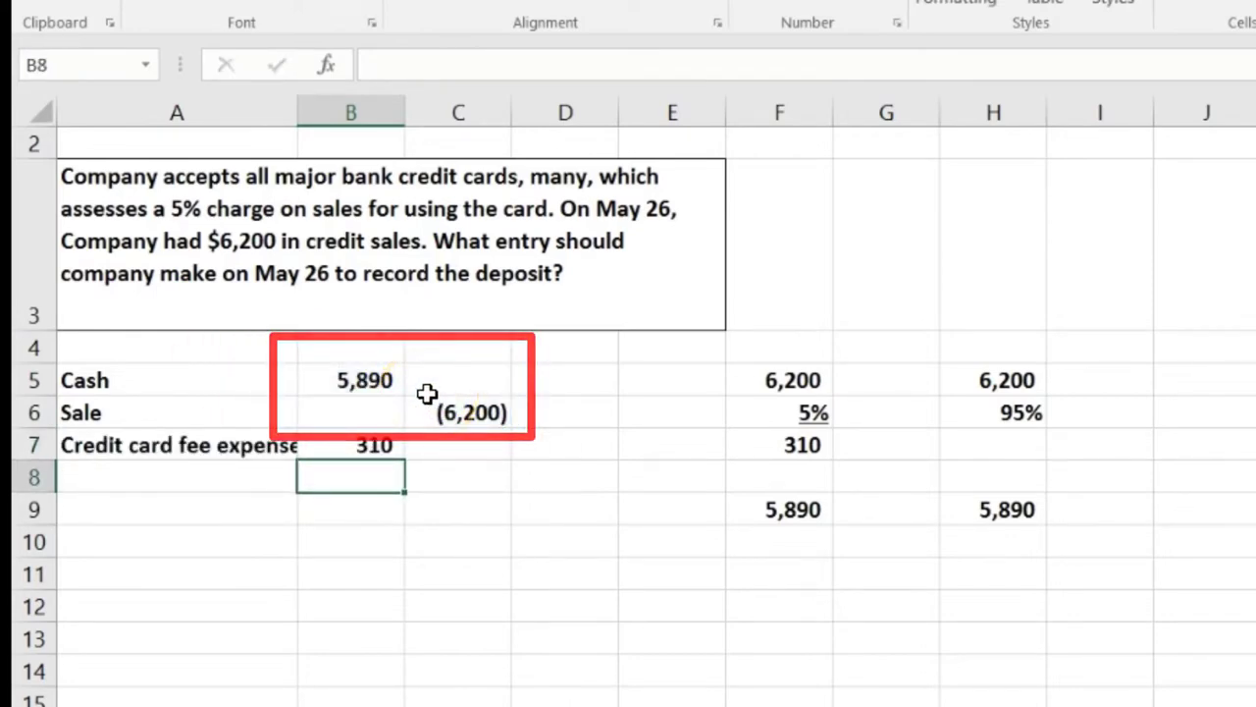
Step: Replace the formula in cell B7 with the plain value 310
left_click(387, 437)
type("3")
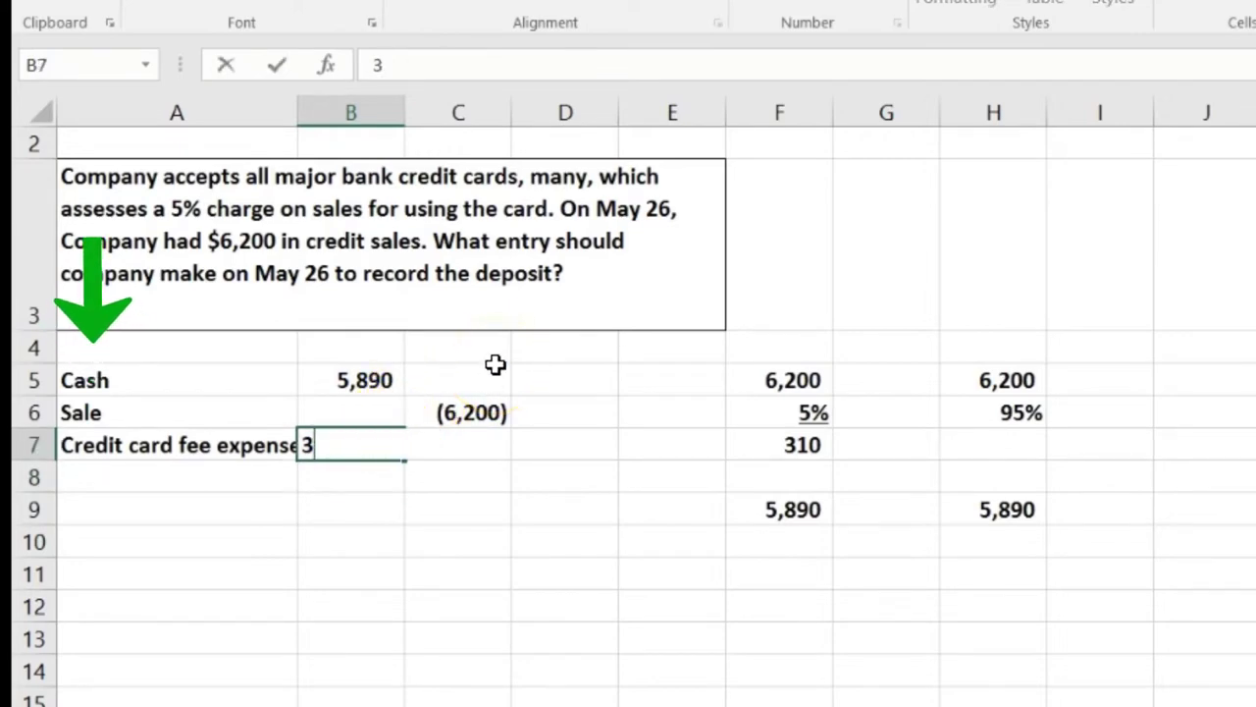
type("10")
key("Return")
Step: Reorder the journal entry so Credit card fee expense is in row 6 and Sale is in row 7
left_click_drag(216, 406, 429, 412)
left_click_drag(265, 398, 448, 477)
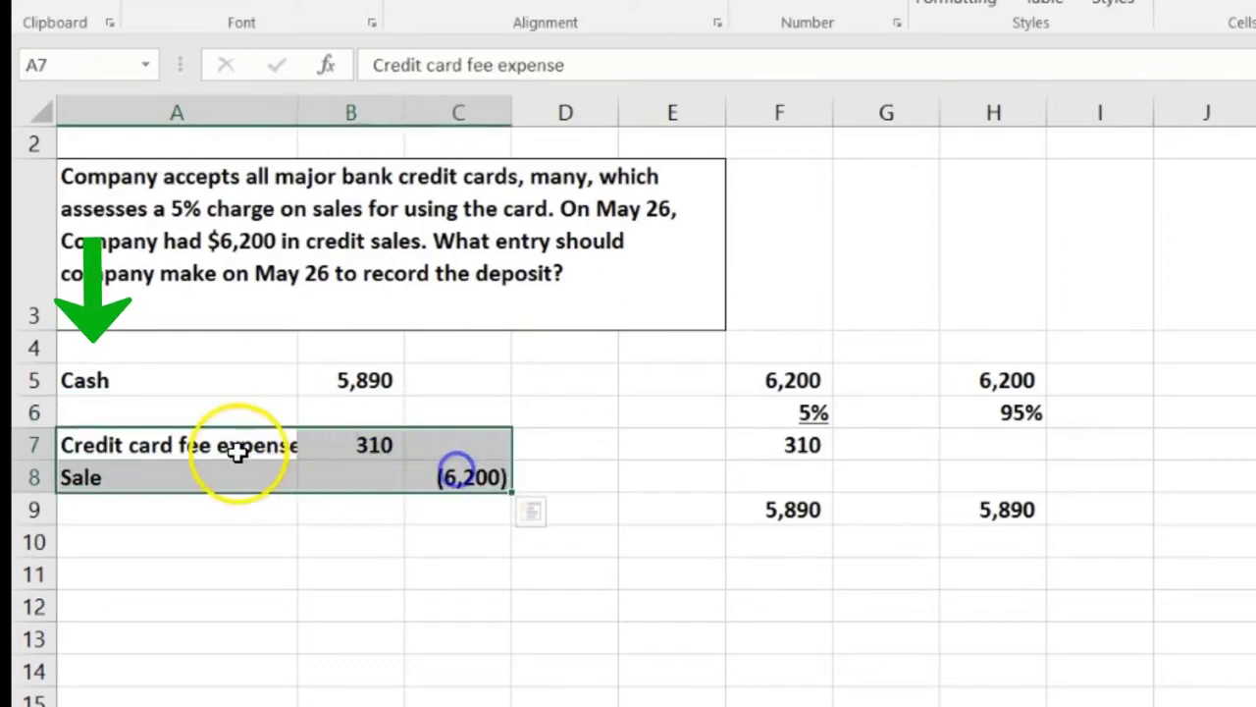
left_click_drag(226, 432, 229, 409)
left_click(239, 490)
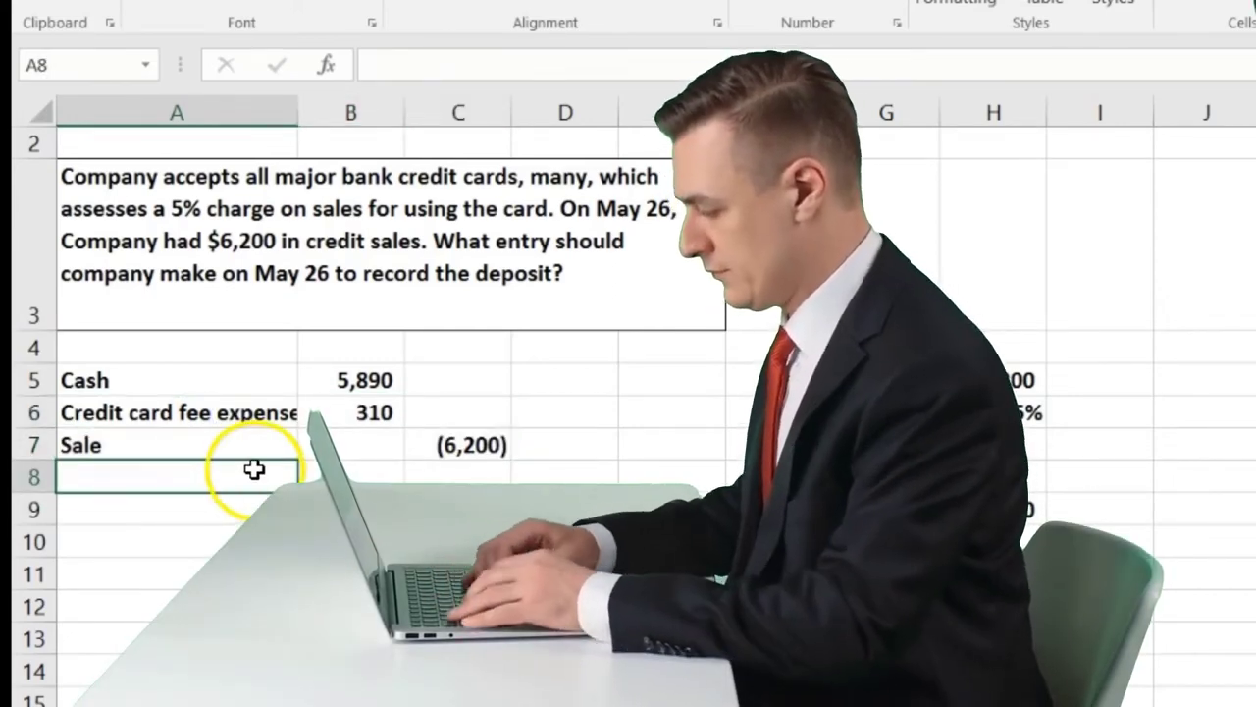
left_click(261, 462)
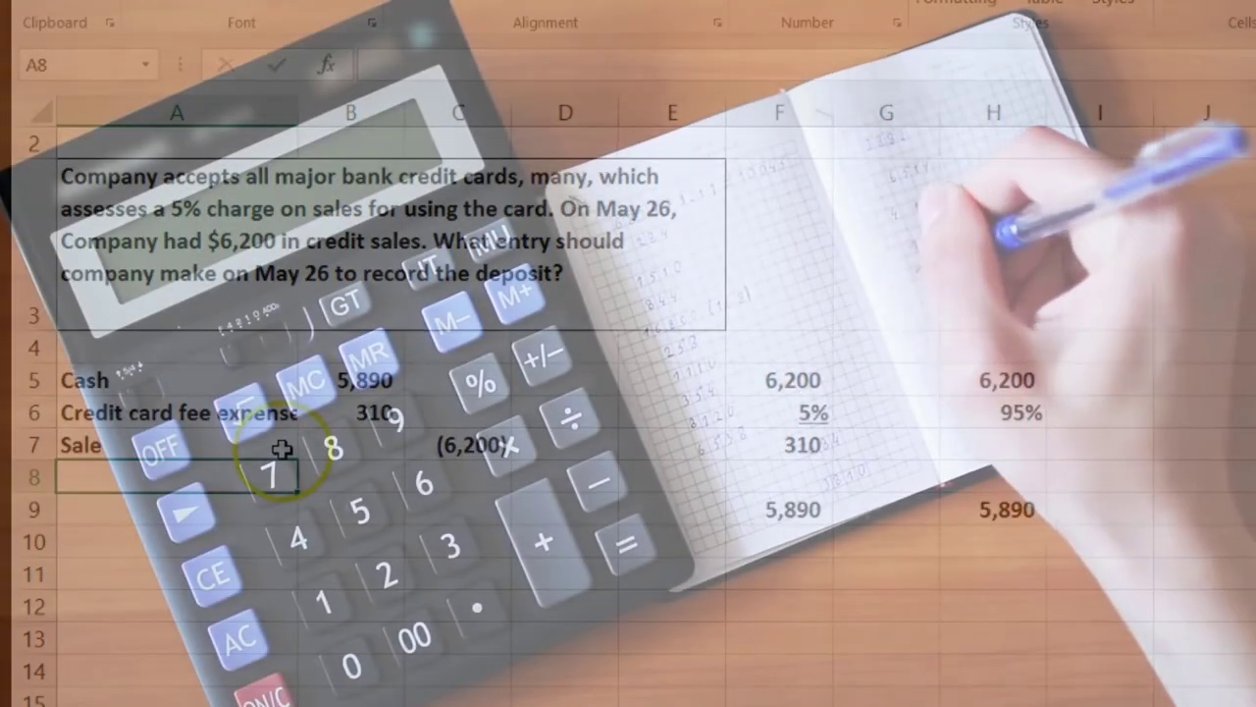
left_click(282, 442)
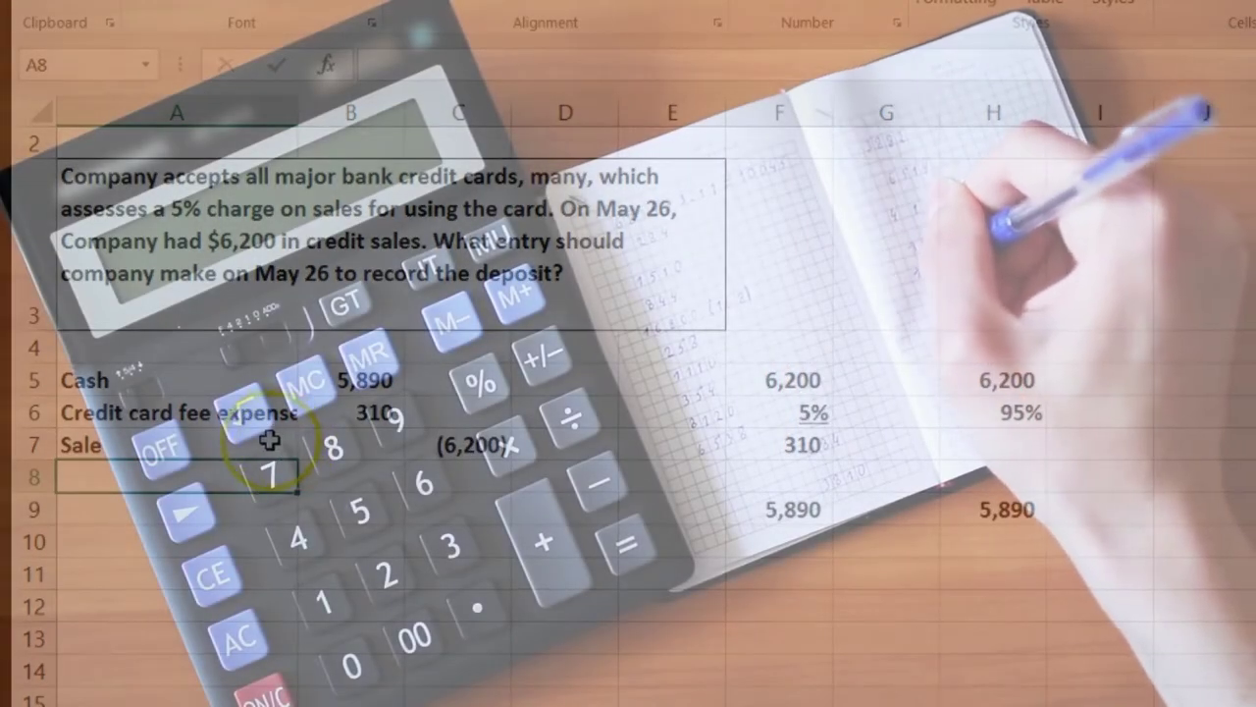
Step: Below the uncollectible accounts question, label cell A22 "Sales" and enter 1,115,000 in cell B22
left_click(180, 373)
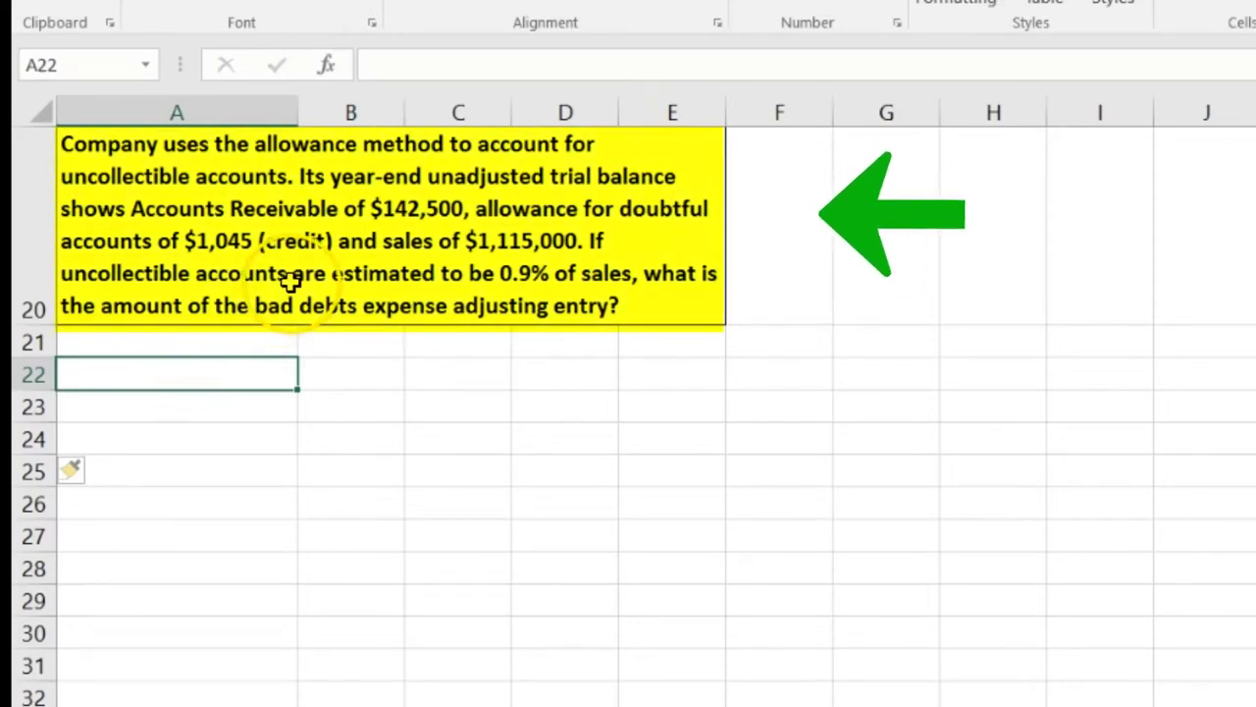
left_click(235, 380)
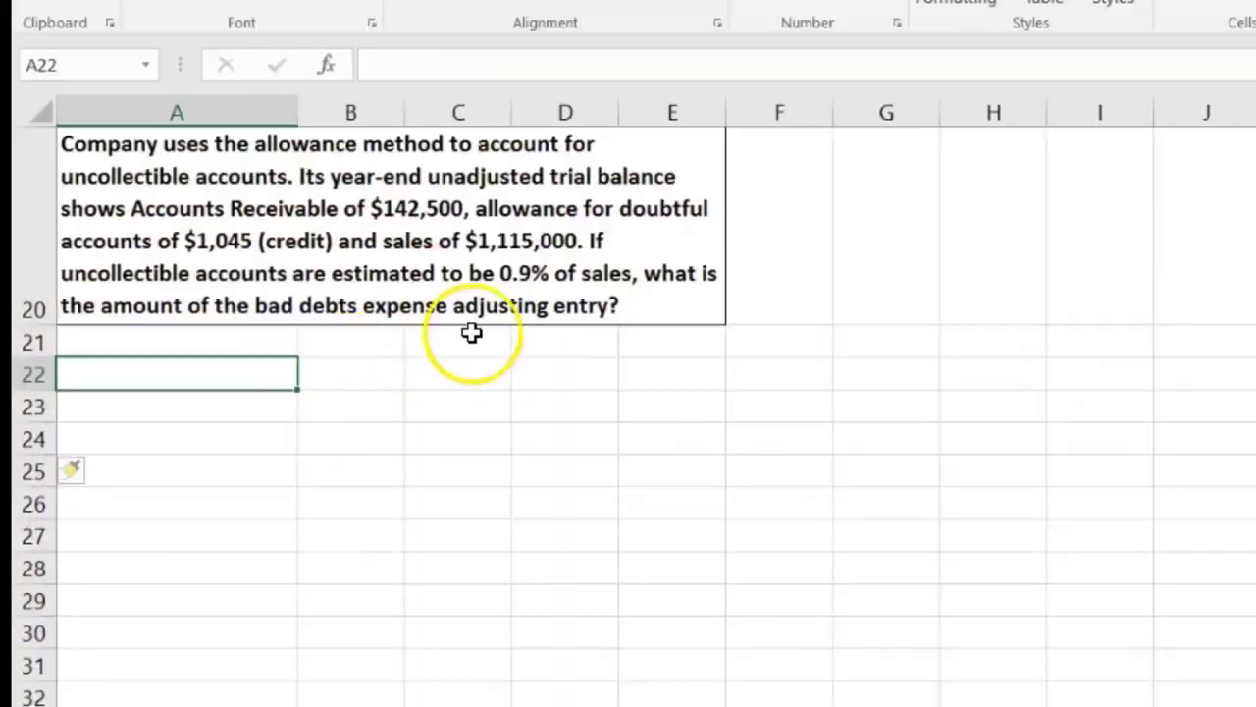
left_click_drag(541, 242, 609, 291)
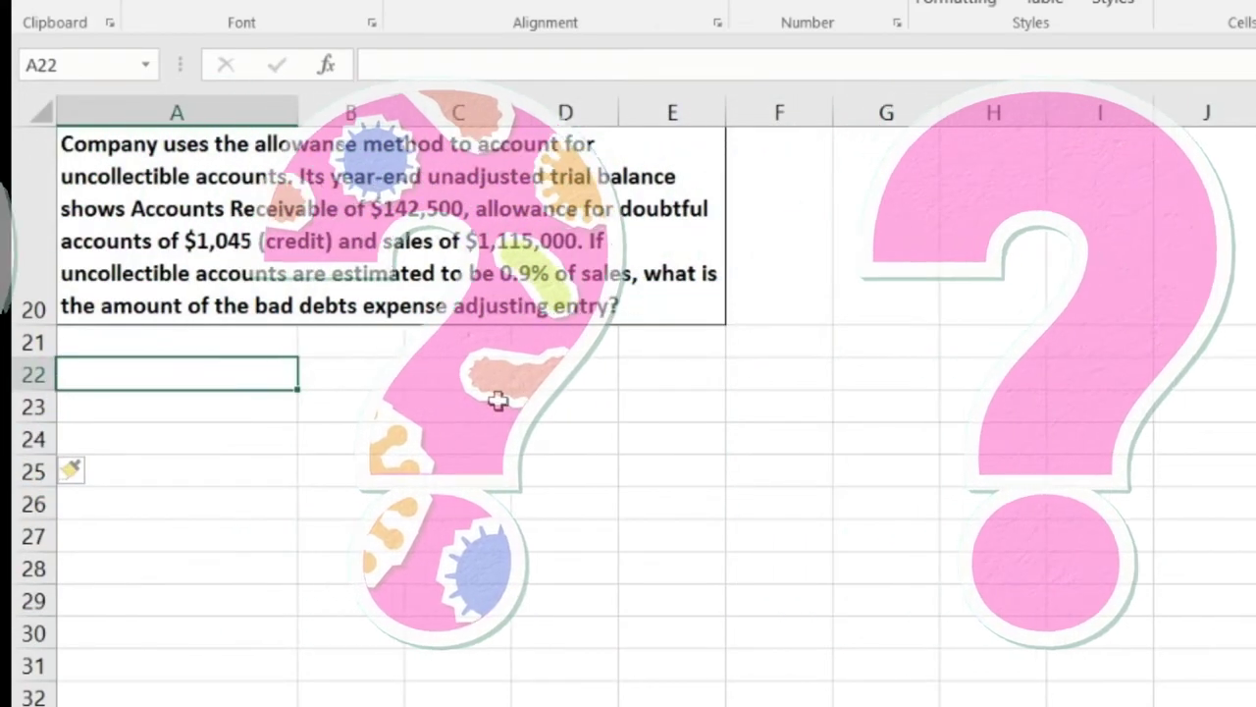
type("S")
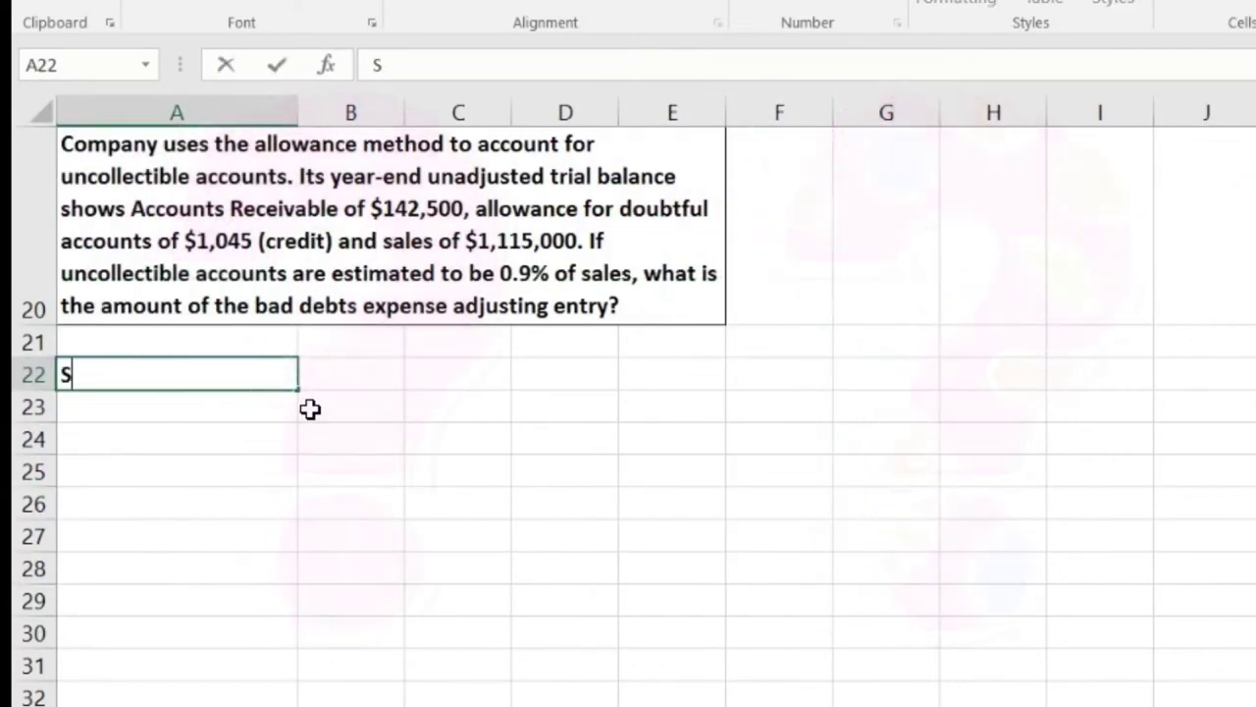
type("ales")
key("Tab")
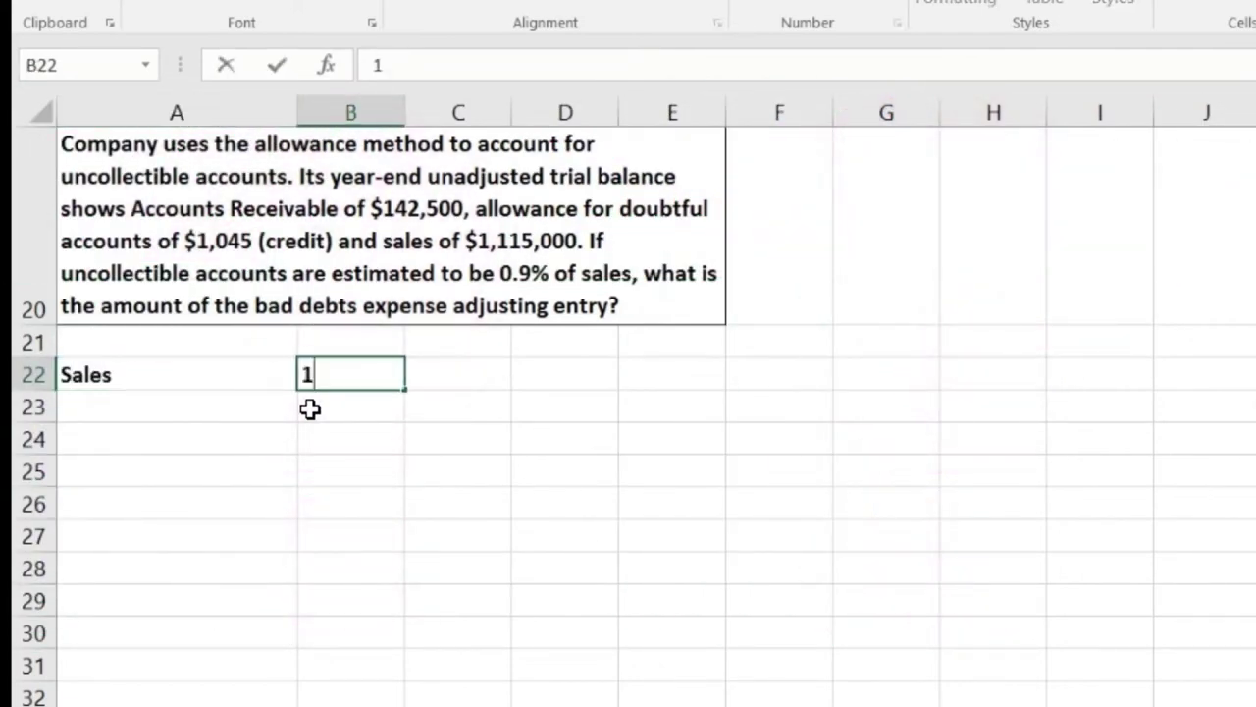
type("1,115,000")
key("Return")
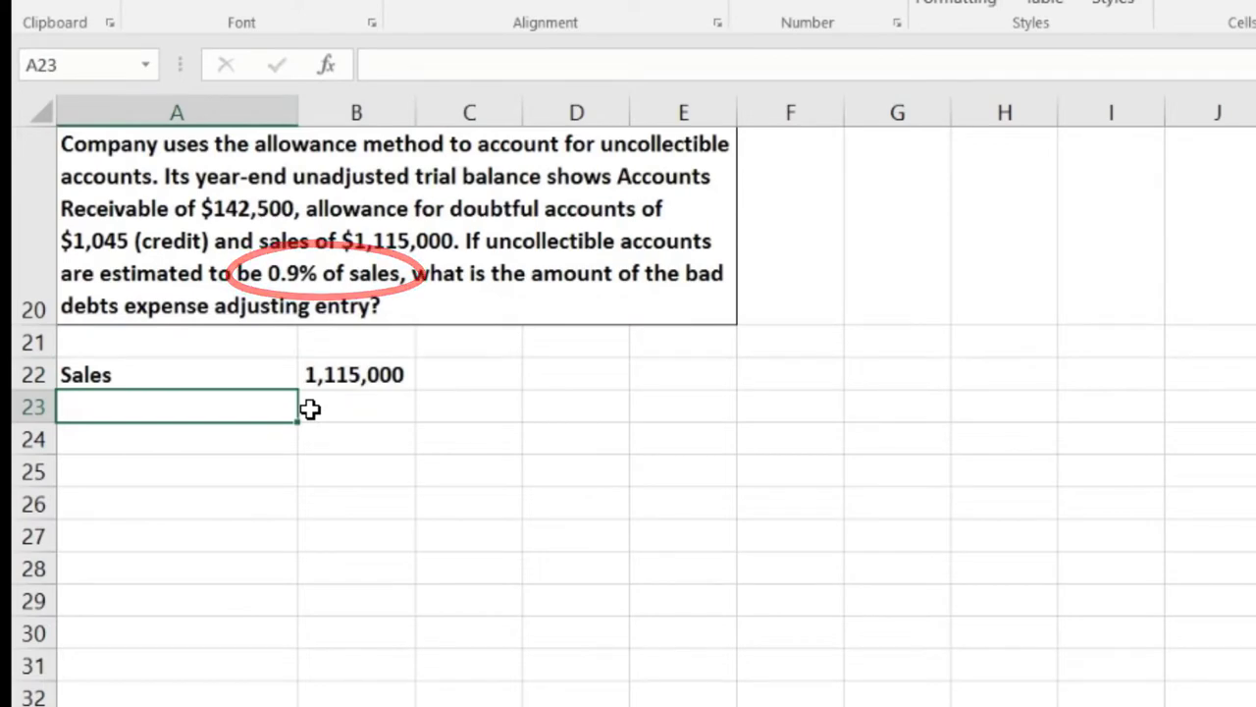
Step: Enter the uncollectible rate .009 in cell B23, format it as 0.9%, and underline it
left_click(310, 410)
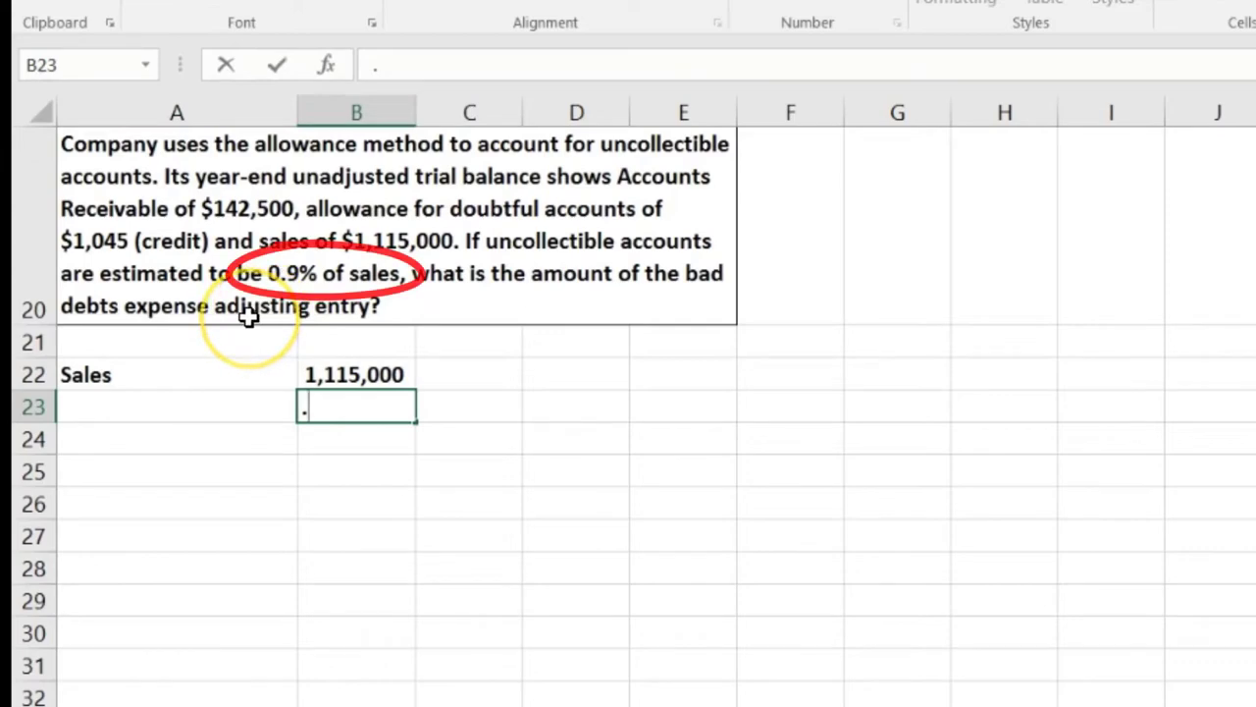
type("00")
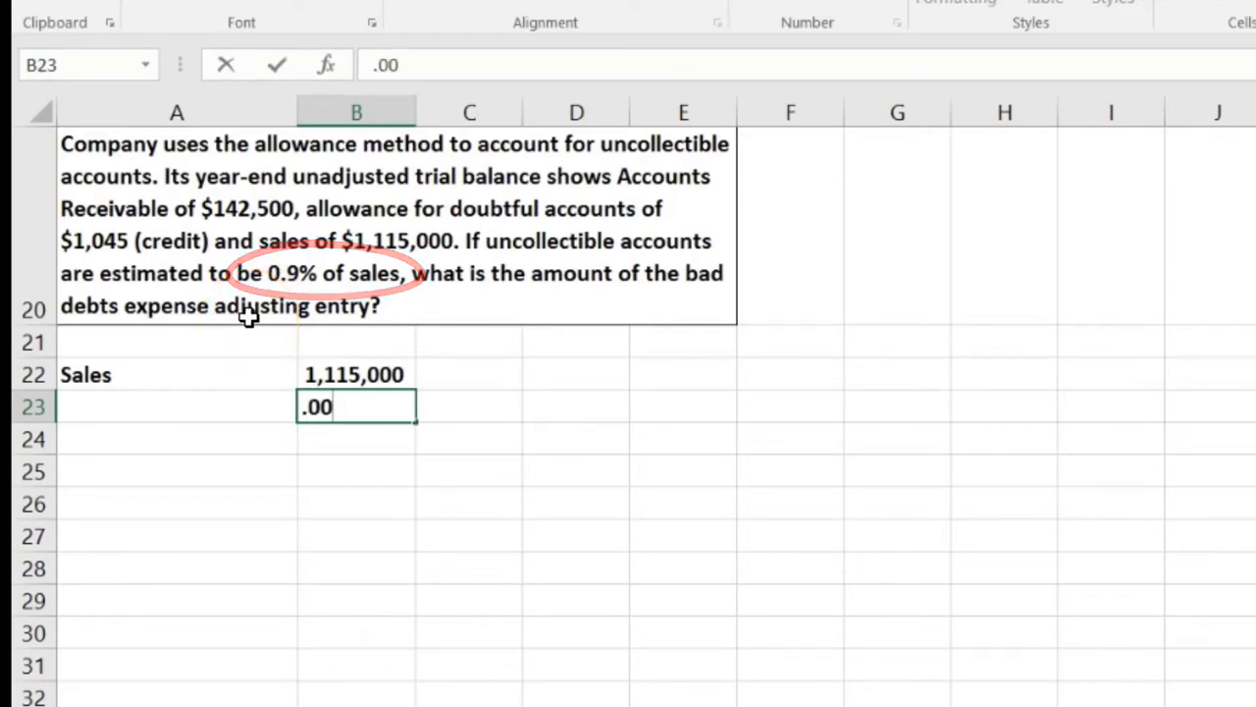
type("9")
key("Return")
key("Up")
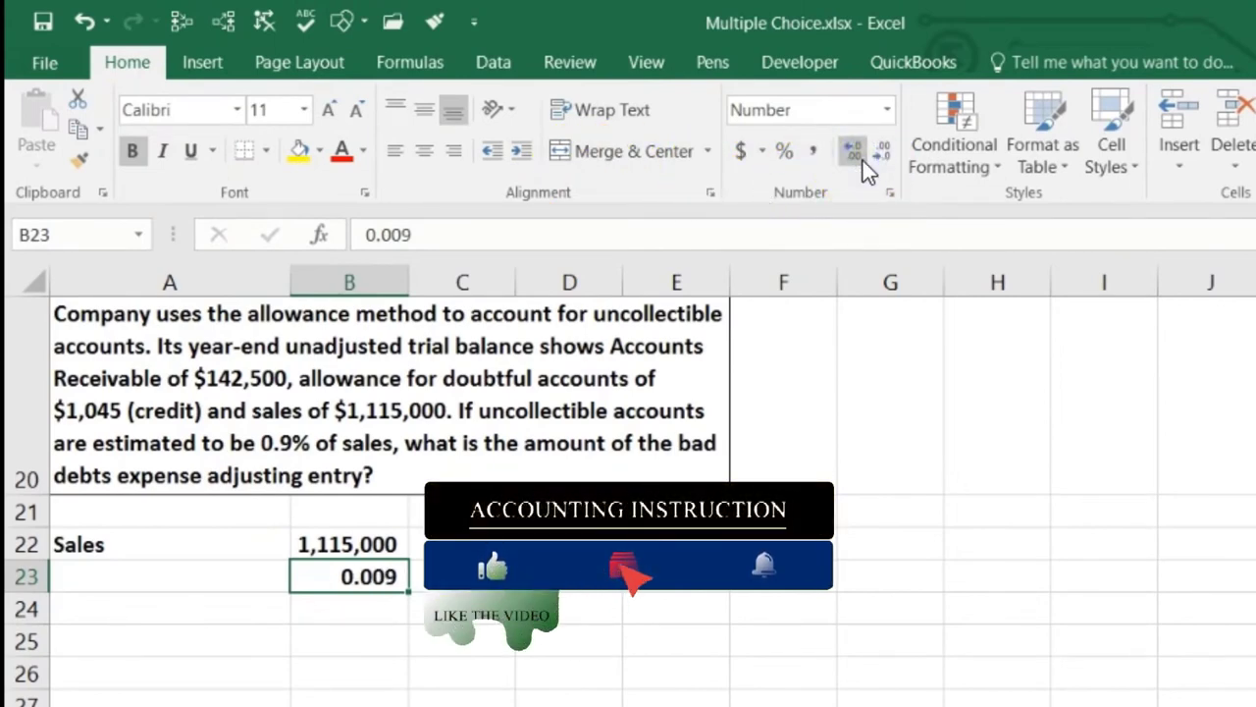
left_click(786, 153)
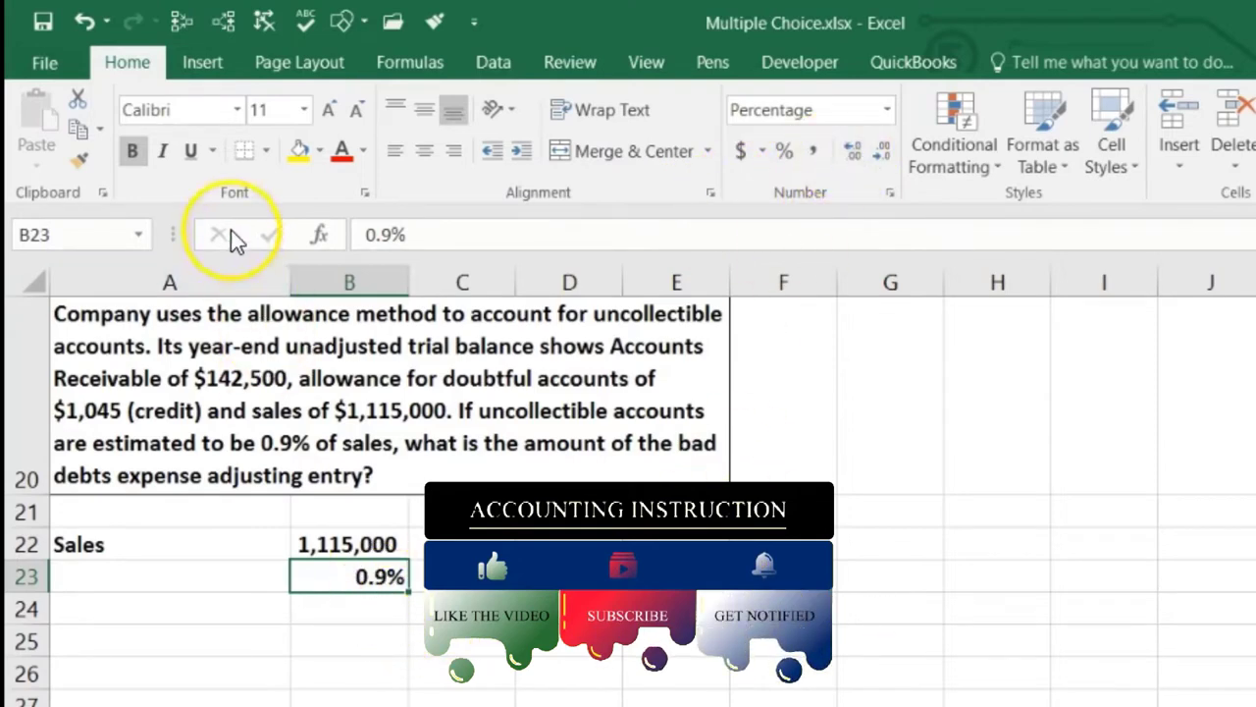
left_click(194, 152)
Step: Calculate the bad debts expense in cell B24 with the formula =B22*B23
left_click(319, 606)
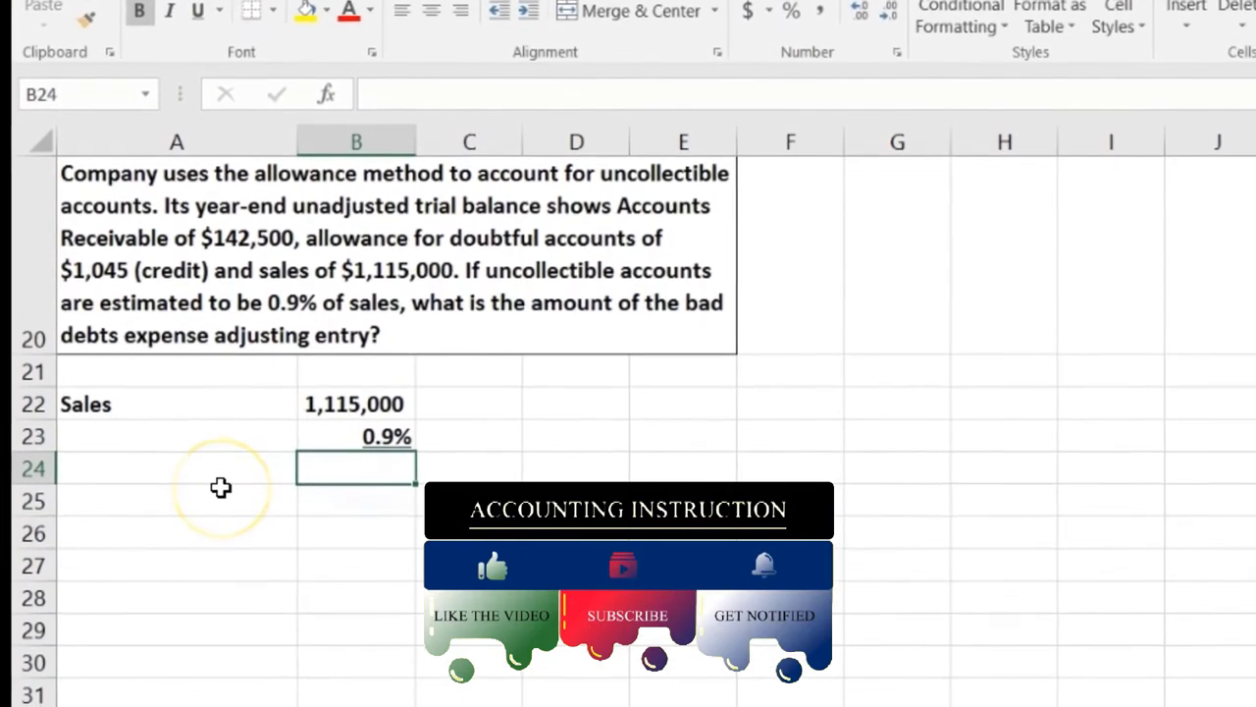
type("=")
left_click(324, 397)
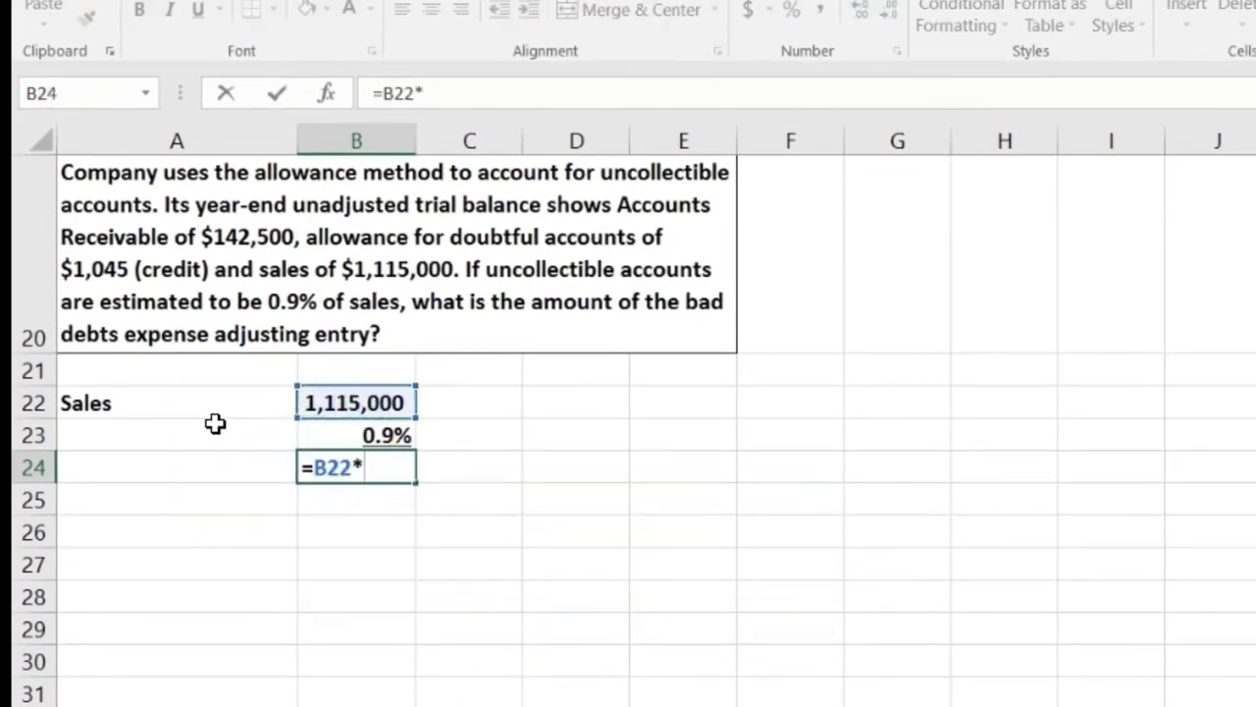
left_click(308, 436)
key("Return")
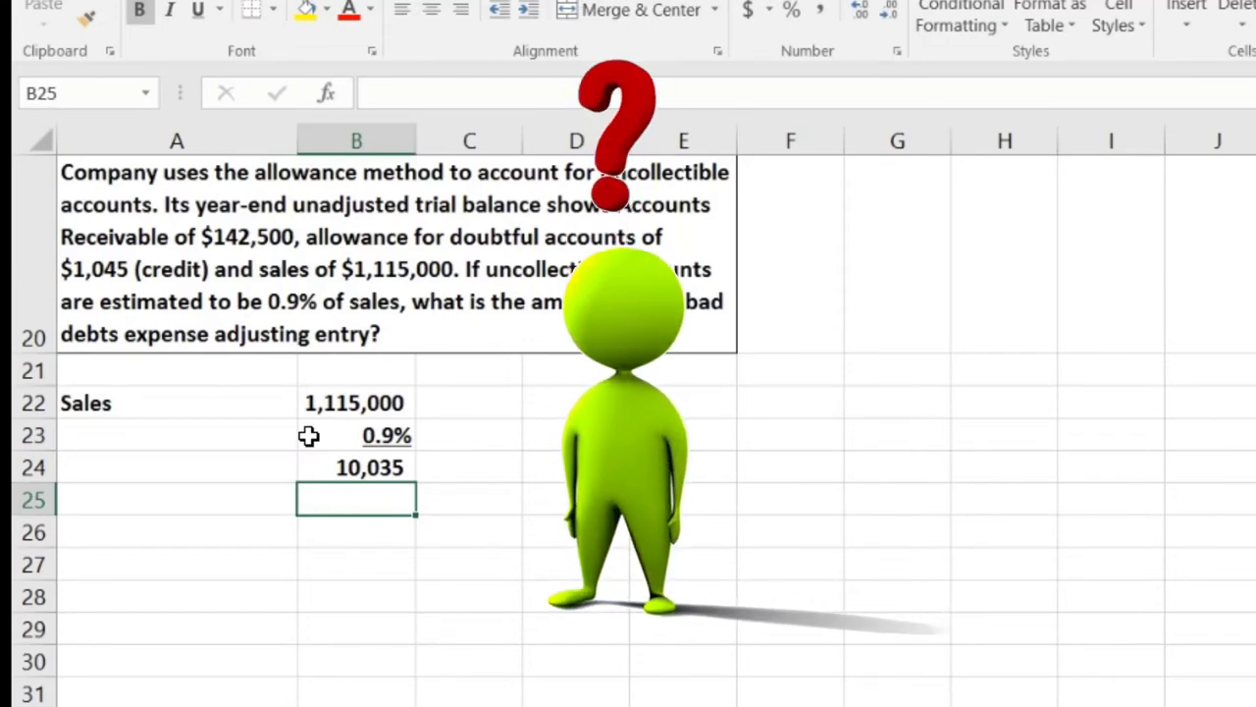
left_click(317, 468)
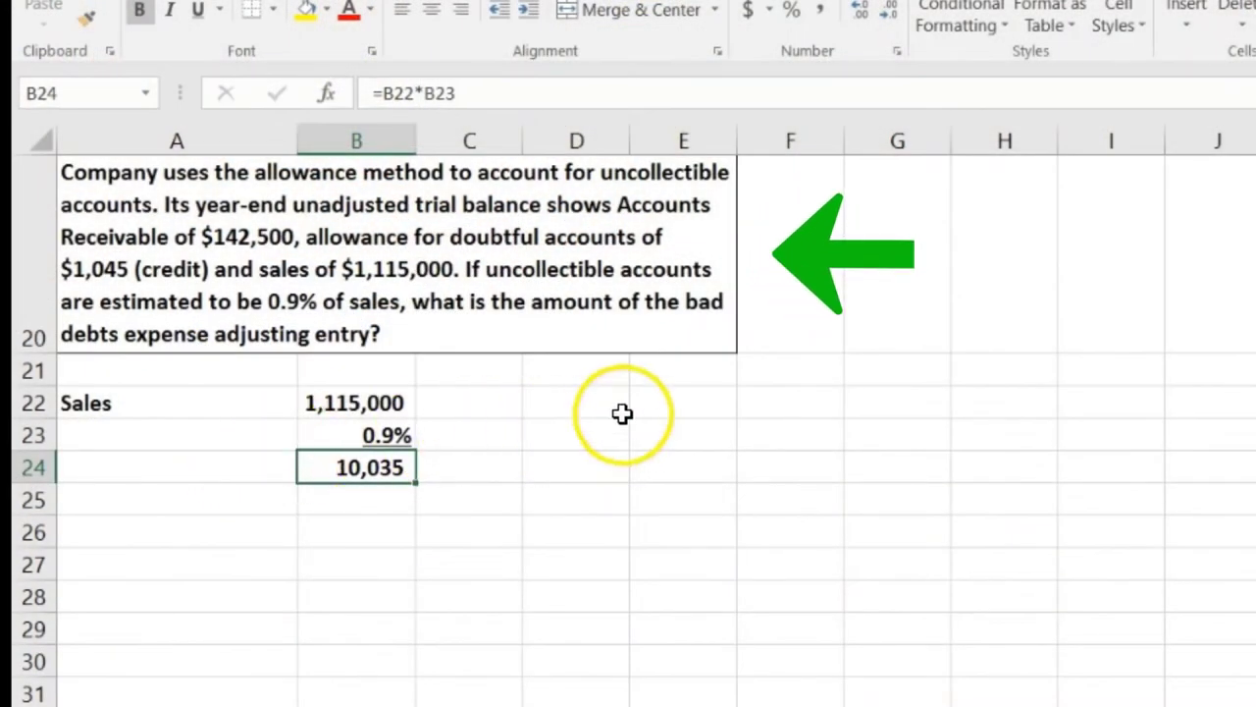
Step: Build an AR T-account with a merged, centered, bottom-bordered heading in D22:E22 and a left border along E23:E27
left_click(648, 408)
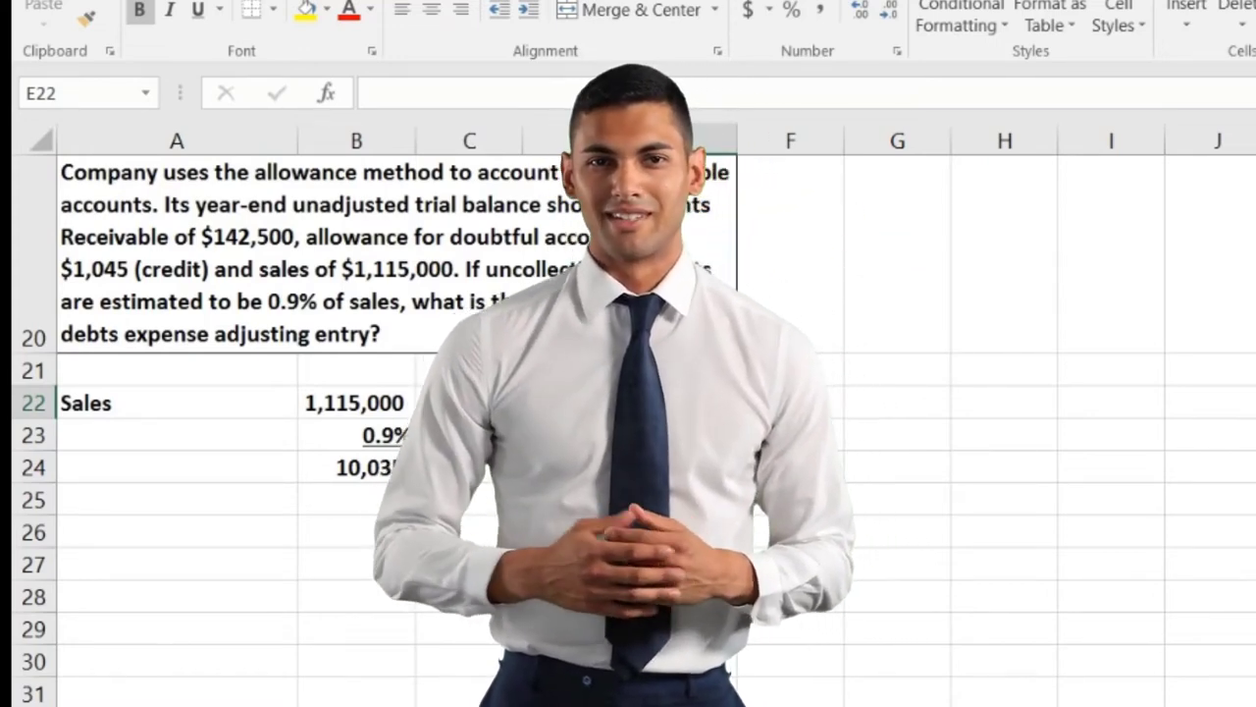
left_click(625, 385)
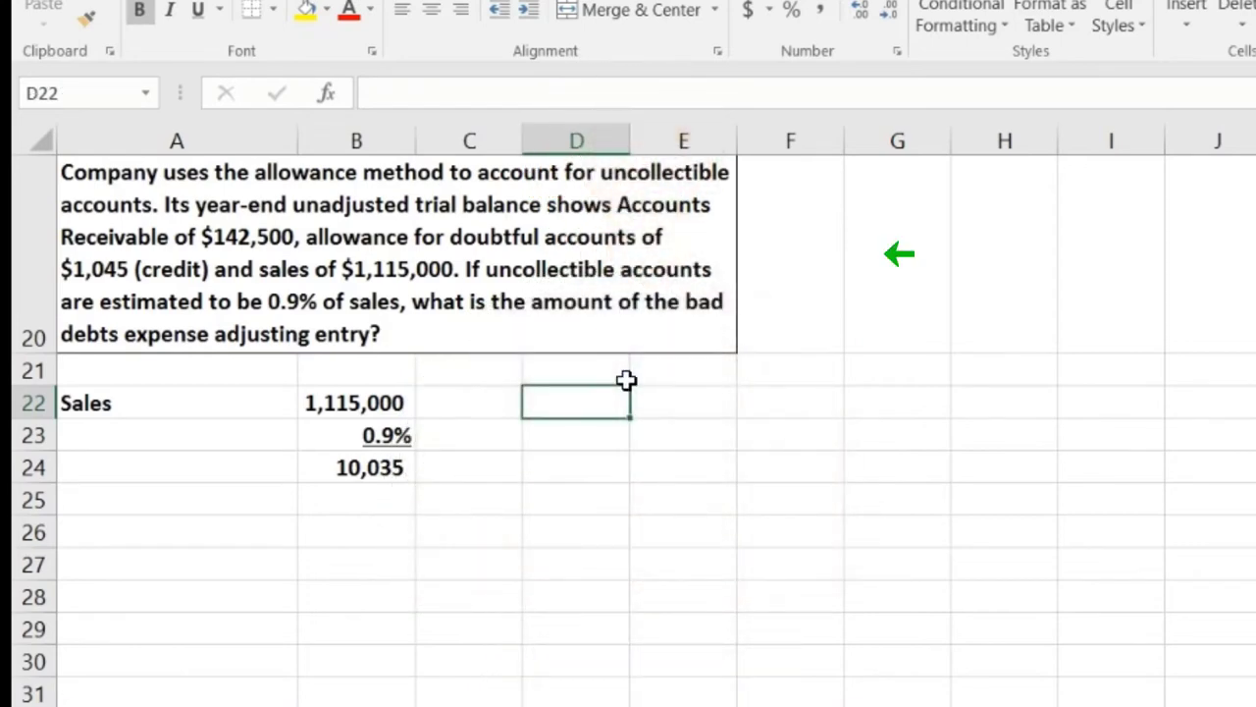
type("AR")
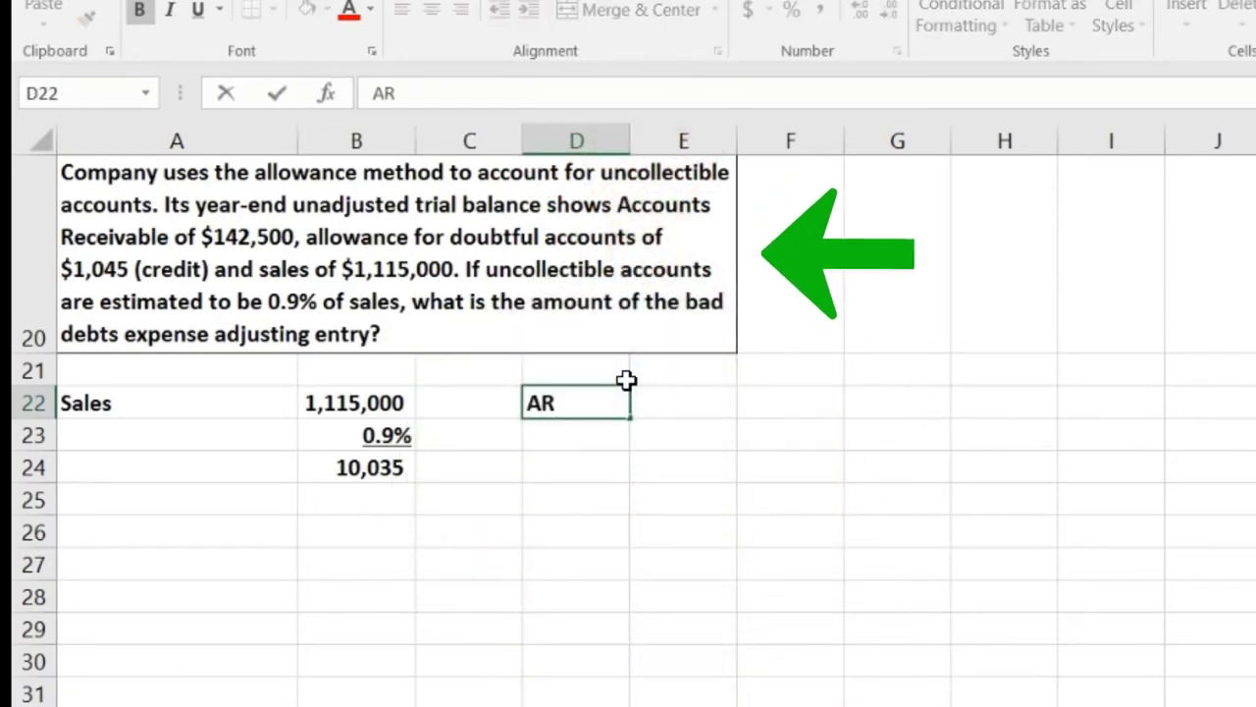
key("Return")
left_click_drag(608, 385, 638, 398)
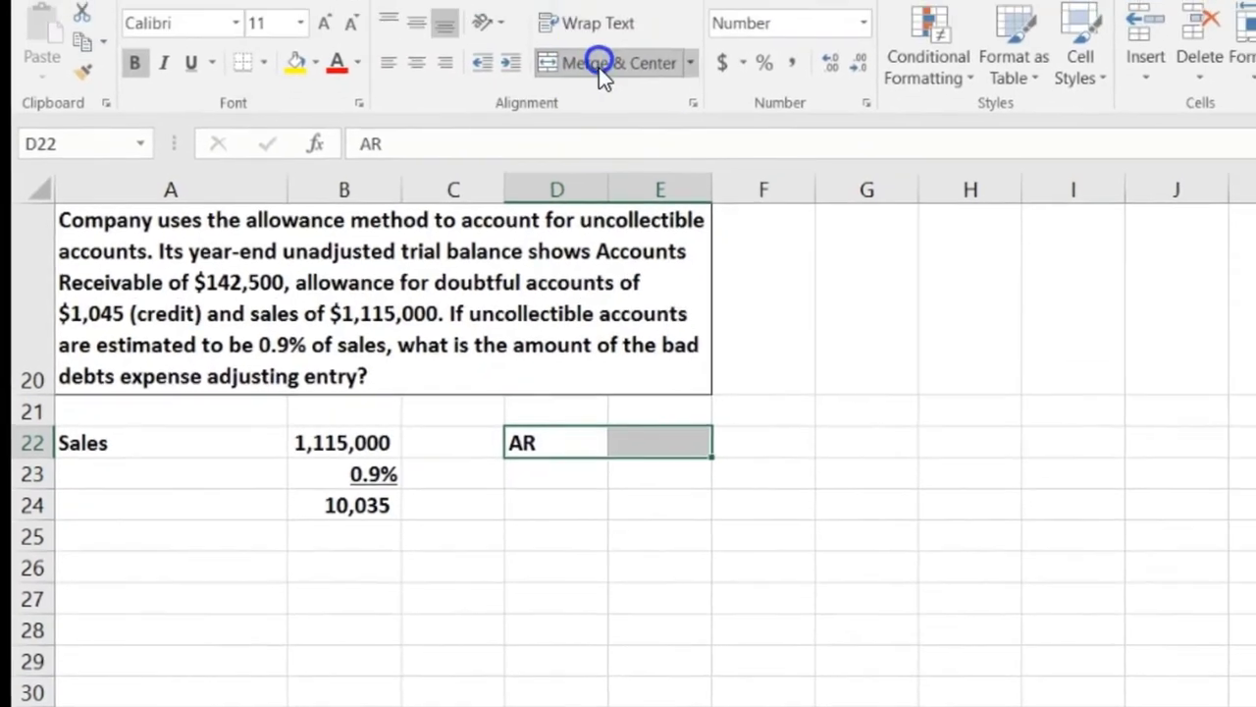
left_click(608, 10)
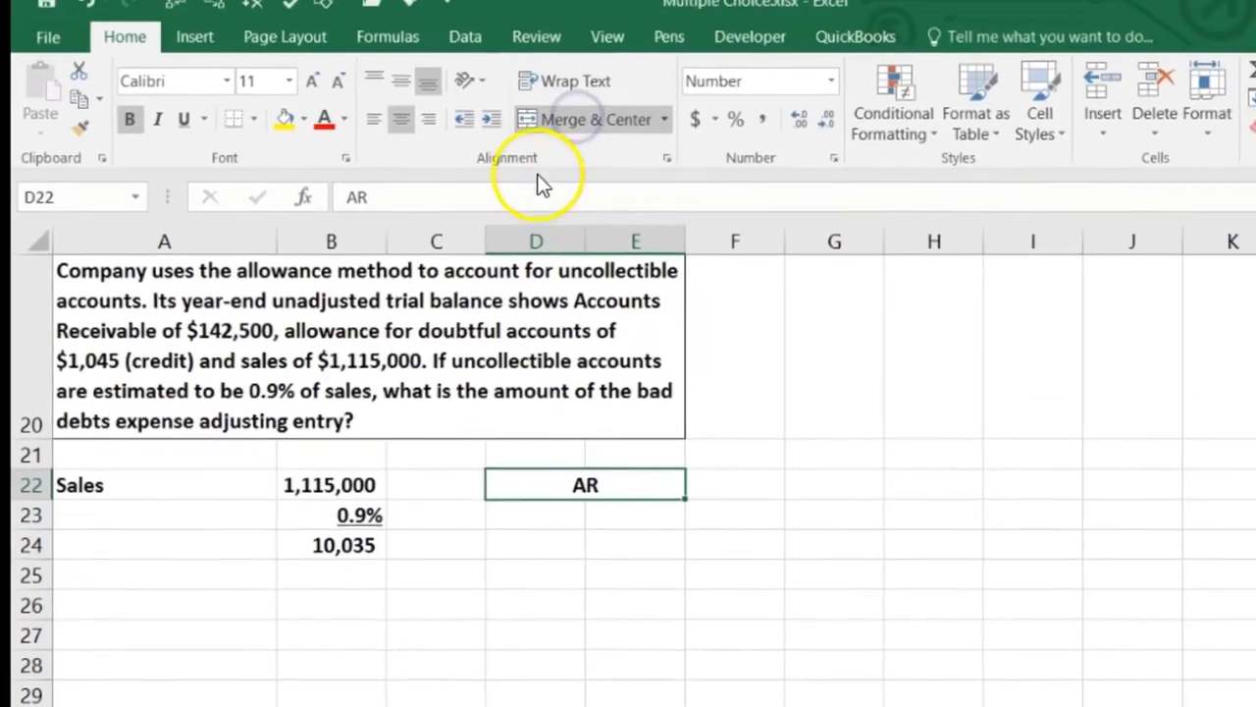
left_click_drag(618, 528, 628, 645)
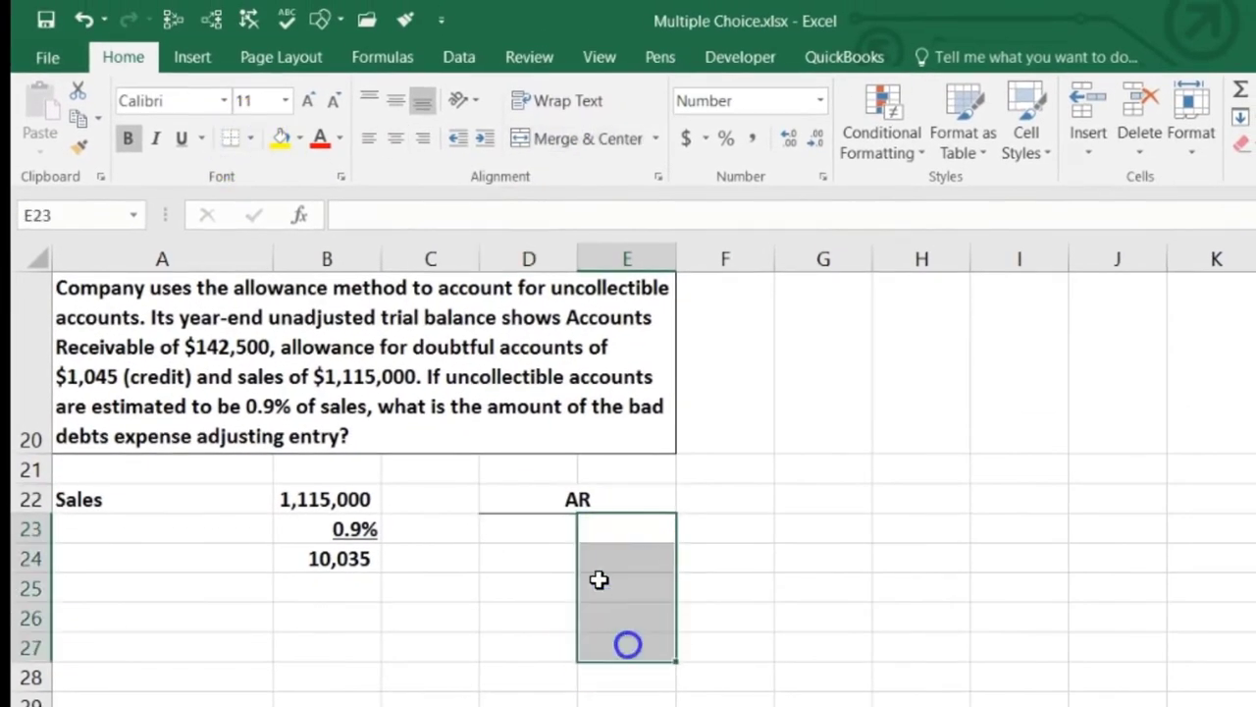
left_click(252, 138)
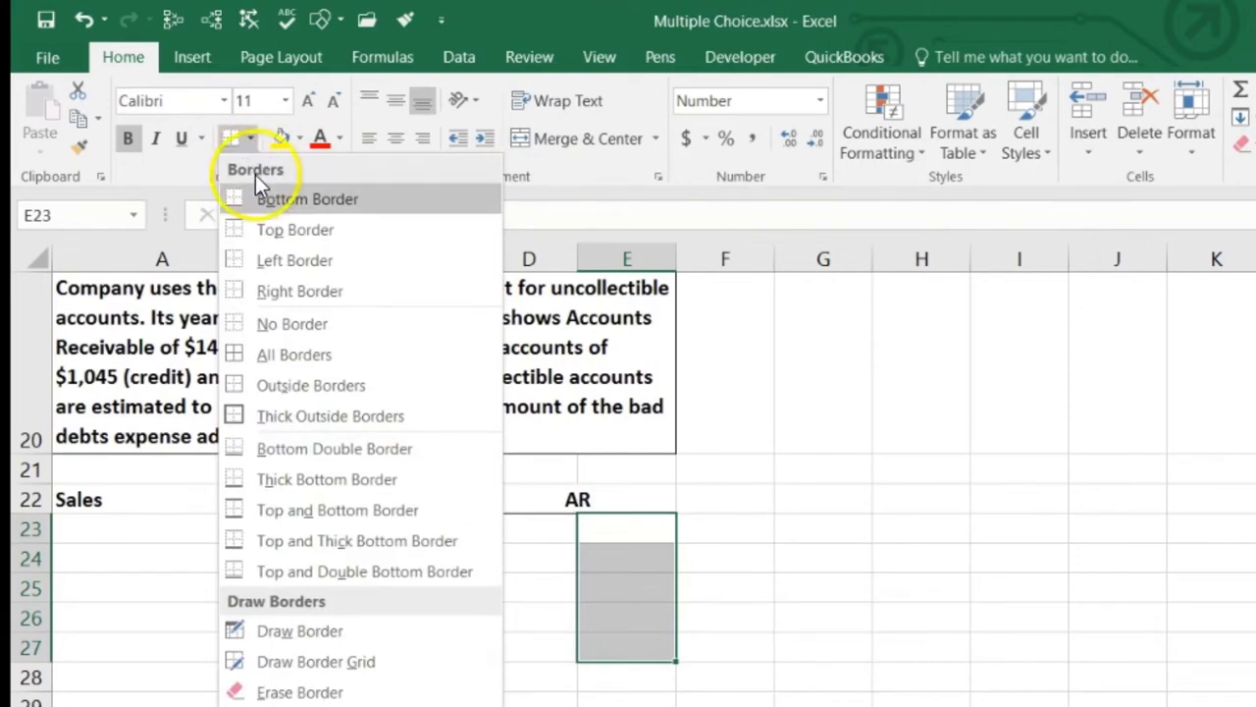
left_click(246, 260)
Step: Build an AFDA T-account with a merged, centered, bottom-bordered heading in G22:H22 and a left border along H23:H27
left_click(806, 498)
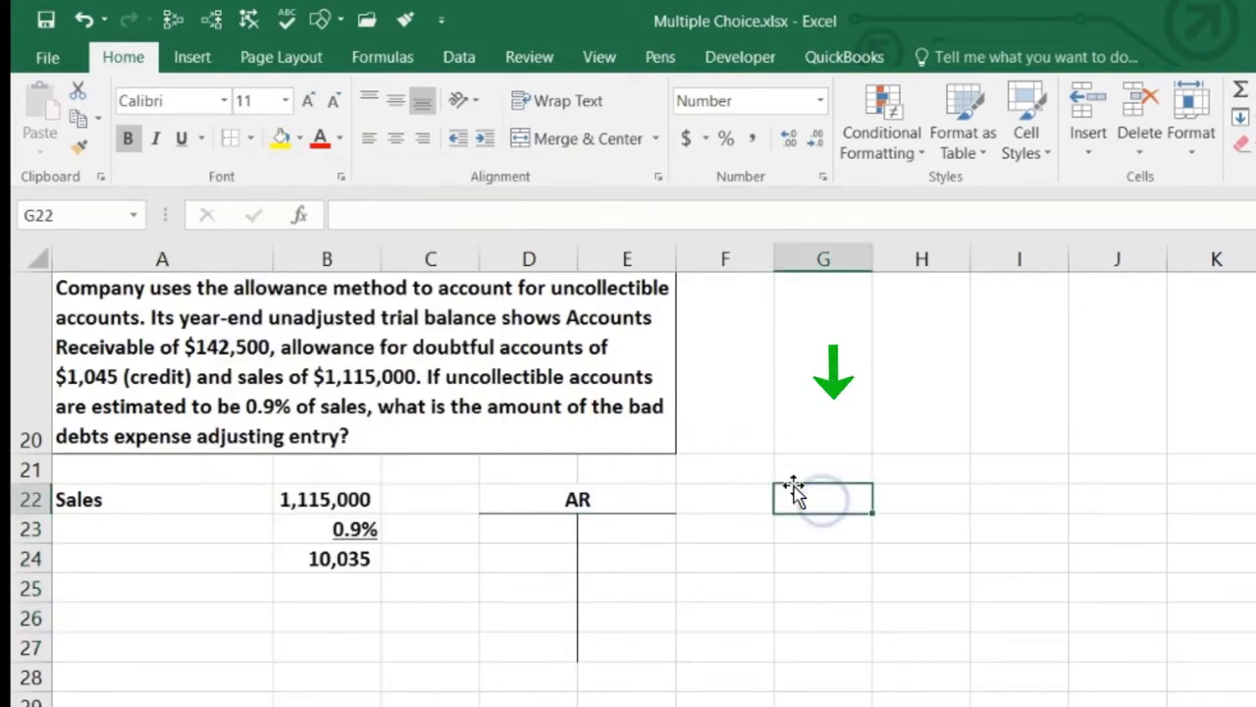
type("AFDA")
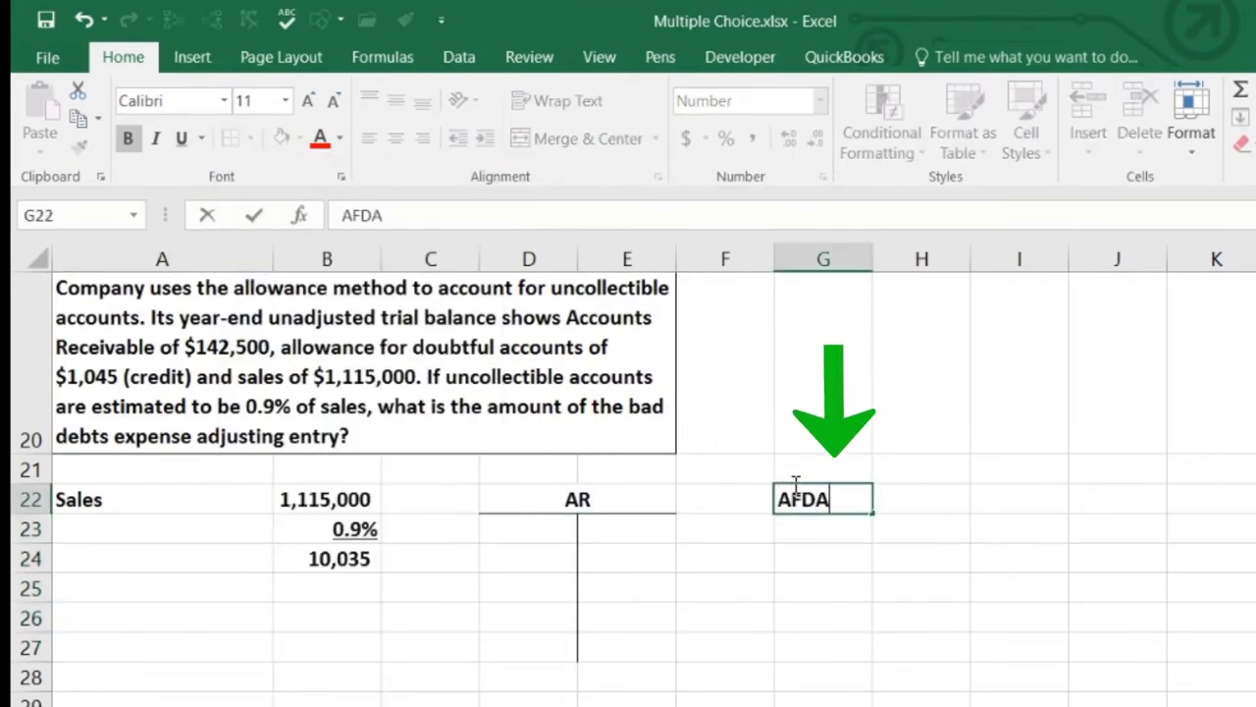
key("Return")
left_click_drag(805, 489, 876, 497)
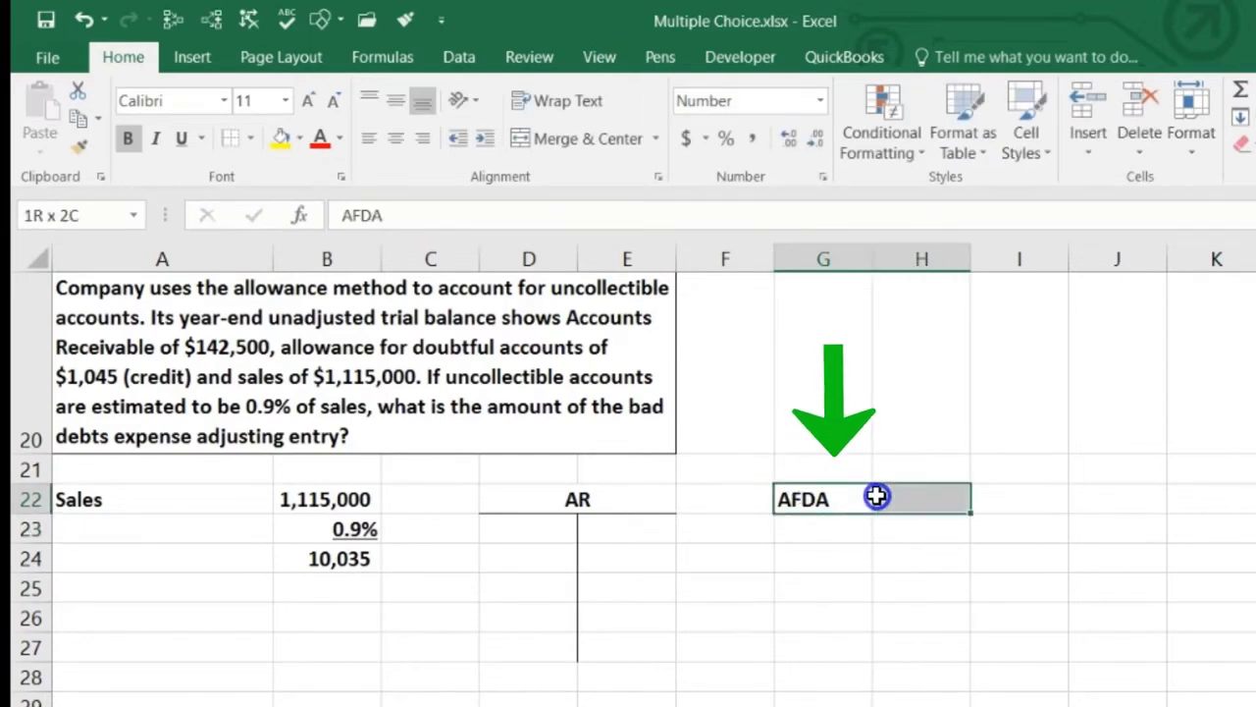
left_click(574, 139)
left_click(250, 139)
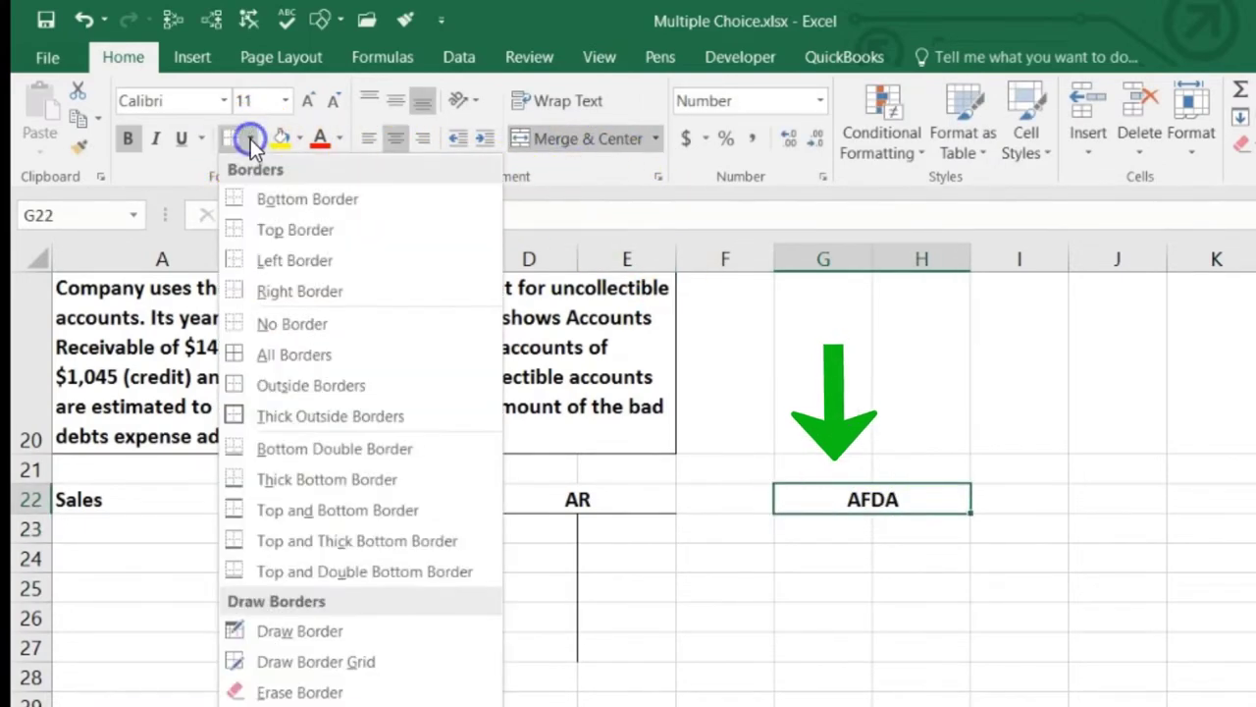
left_click(264, 200)
left_click_drag(924, 527, 911, 652)
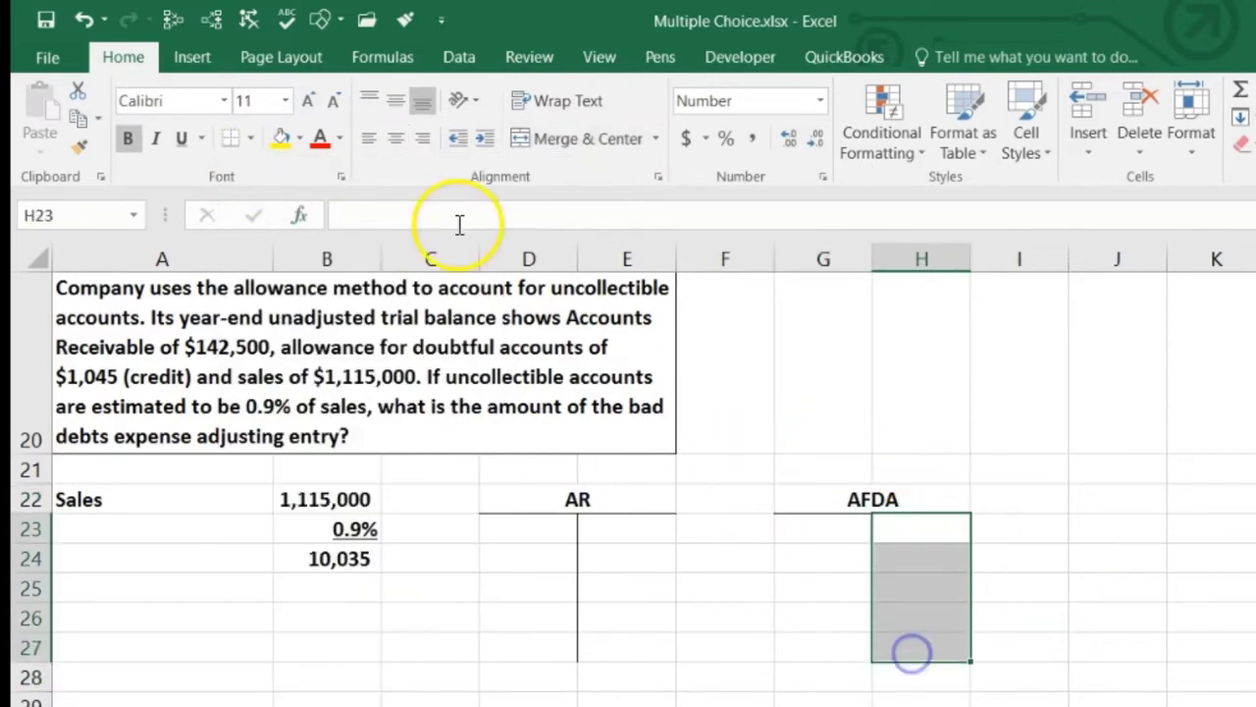
left_click(252, 144)
Step: Enter the accounts receivable balance of 142,500 on the debit side of the AR account in cell D23
left_click(567, 512)
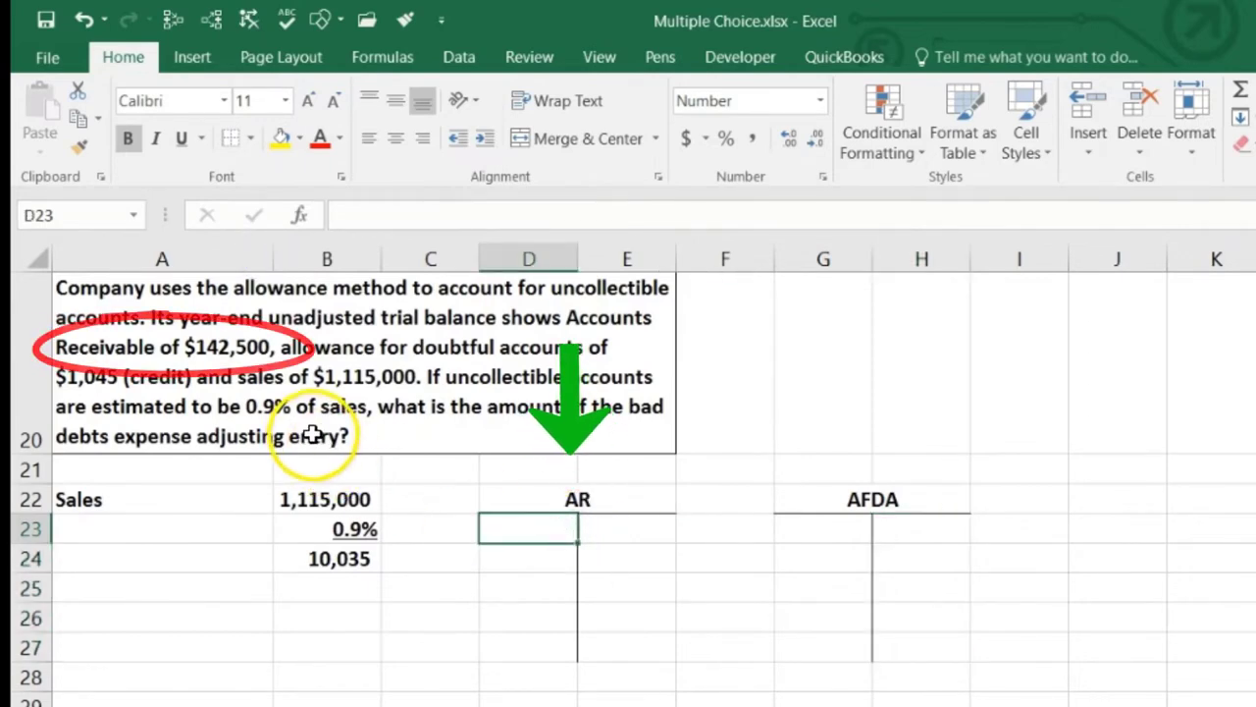
type("142,50")
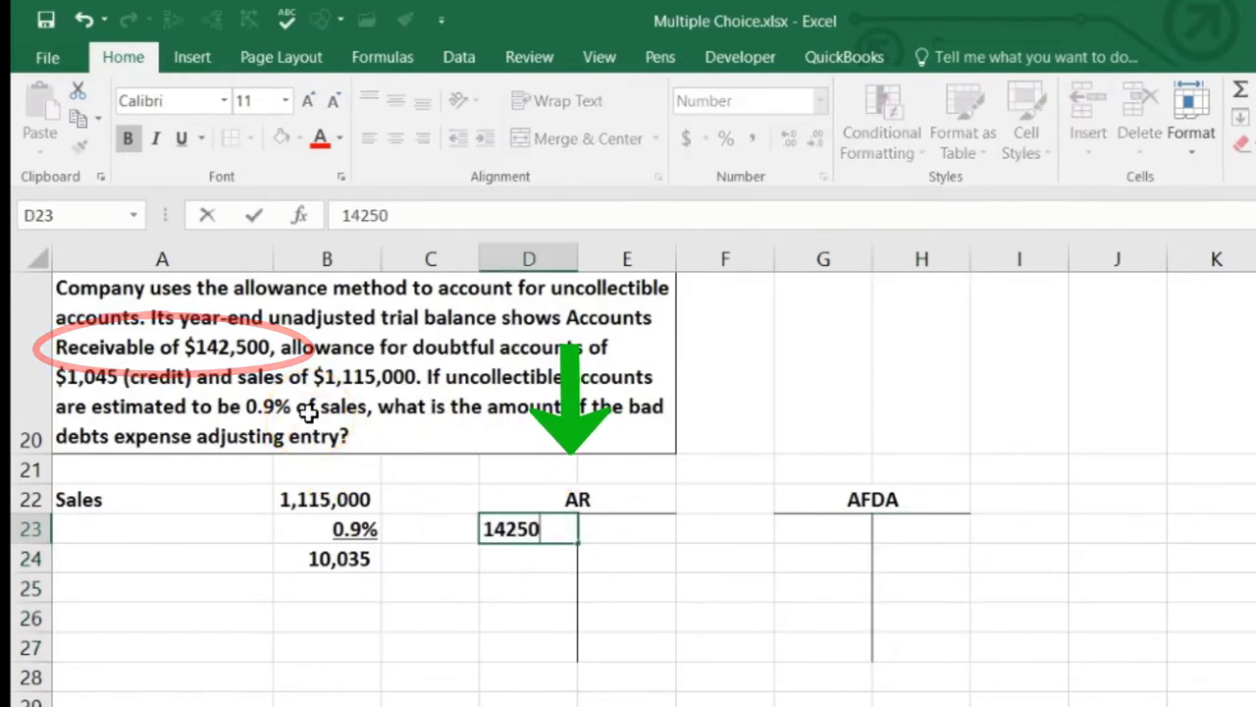
type("0")
key("Return")
Step: Enter the allowance balance of -1045 on the credit side of the AFDA account in cell H23
key("Right")
key("Right")
key("Right")
key("Right")
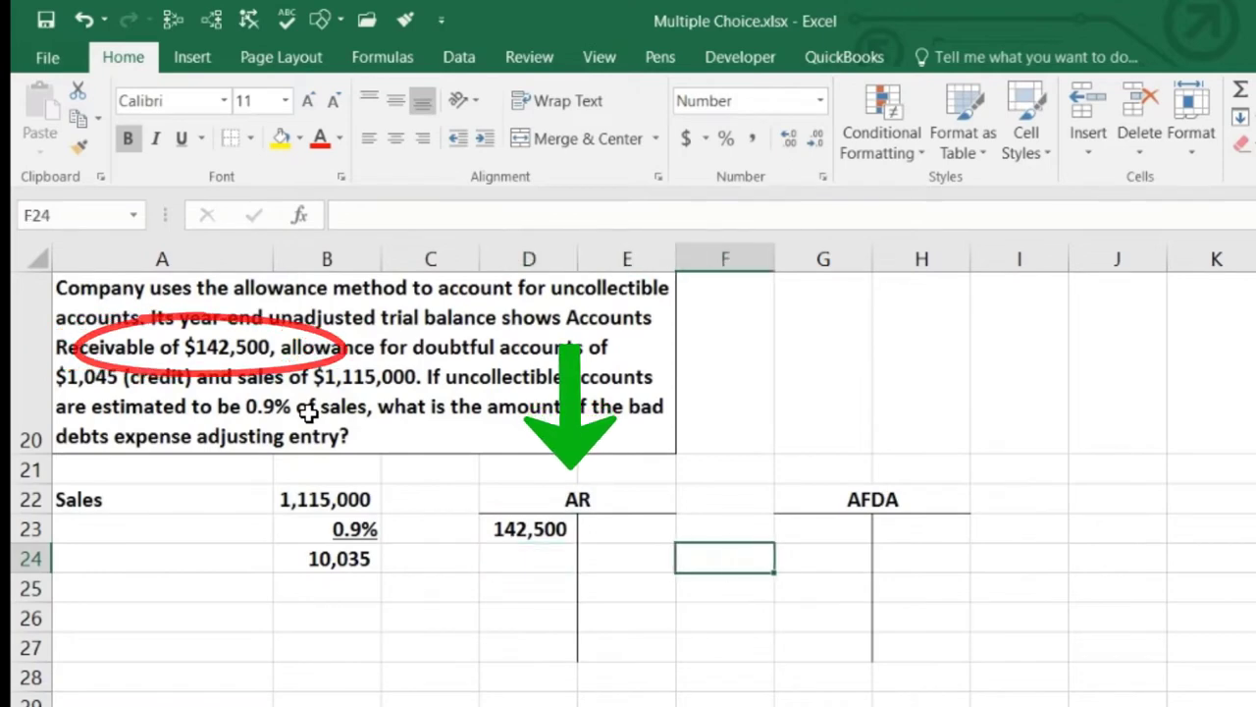
key("Up")
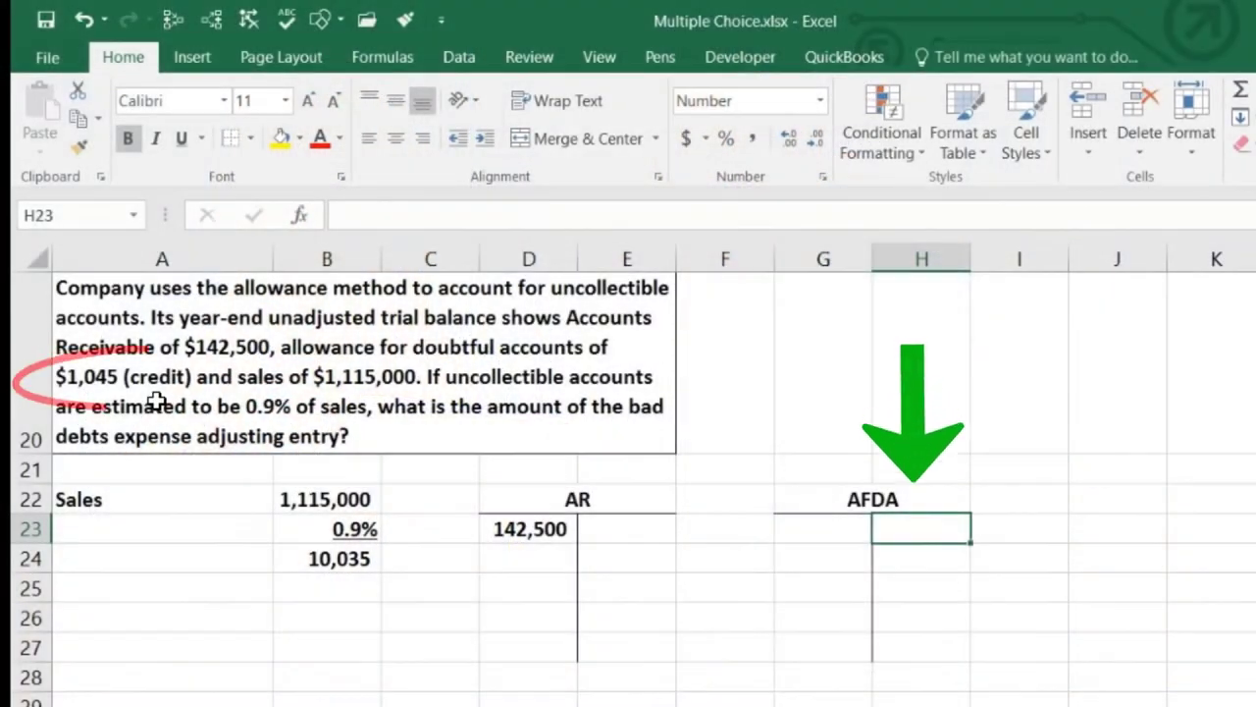
type("-1045")
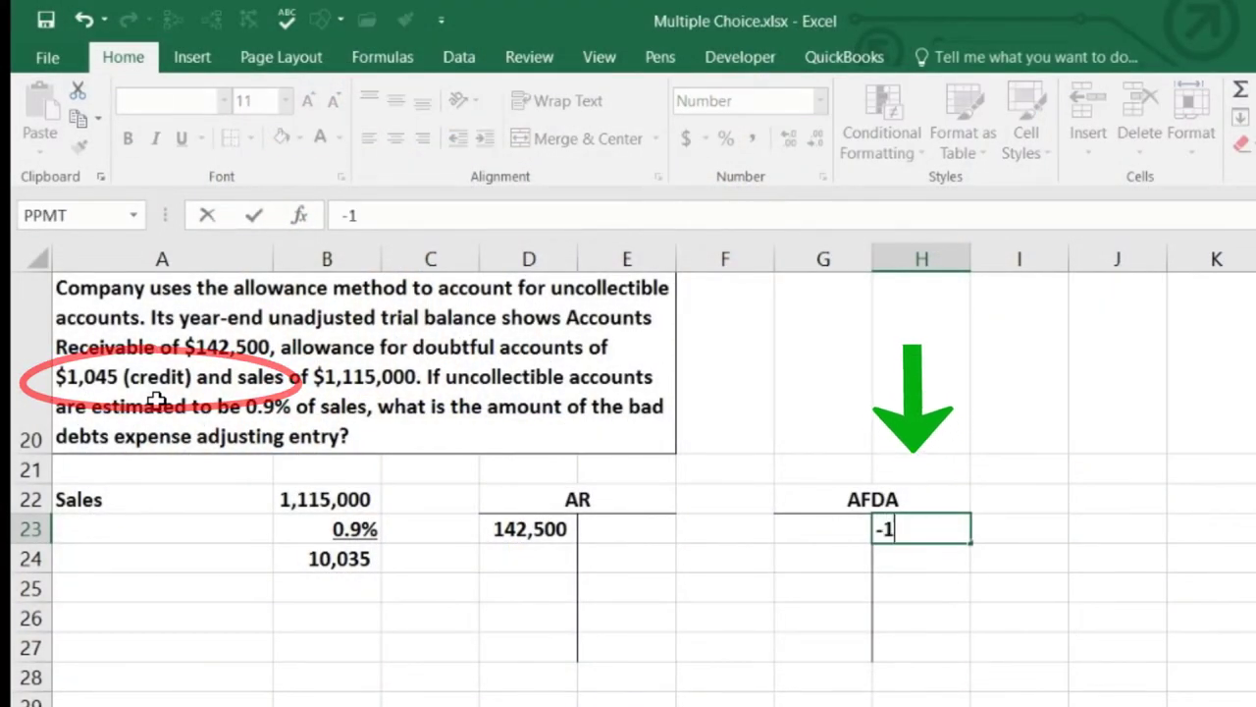
key("Return")
Step: Calculate net receivables in cell J23 by adding the AR balance in D23 and the AFDA balance in H23
key("Up")
key("Right")
key("Right")
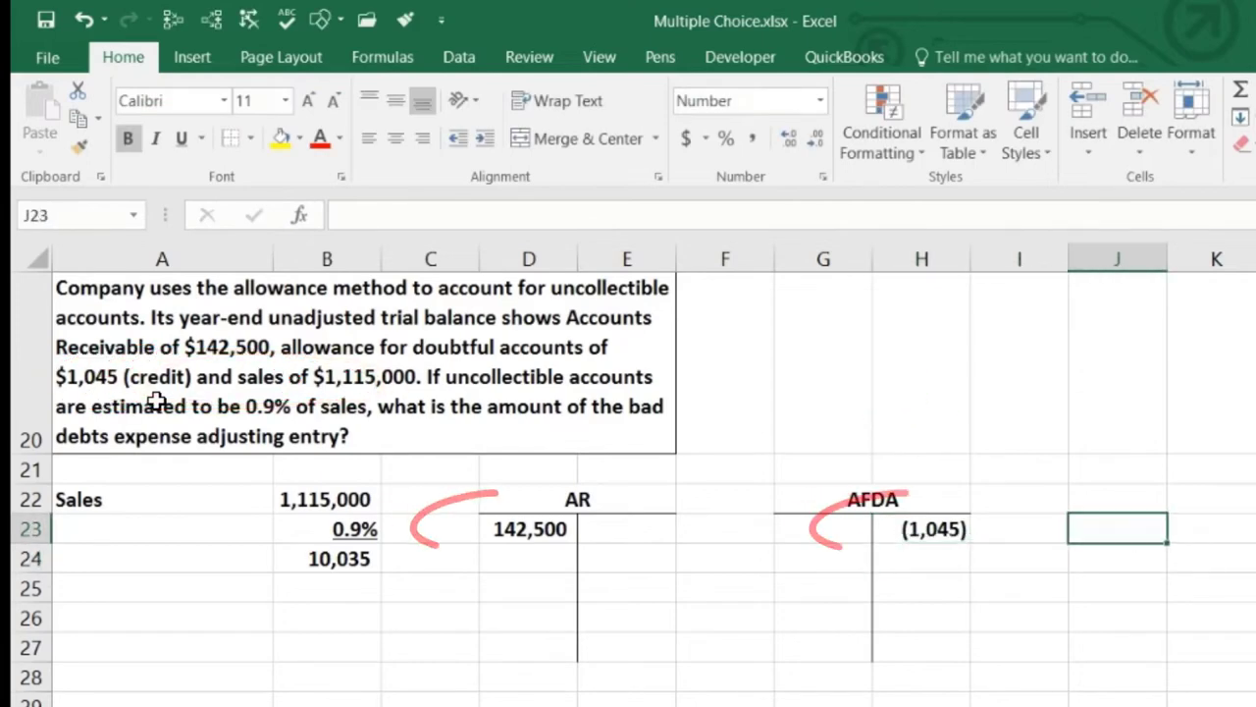
type("=")
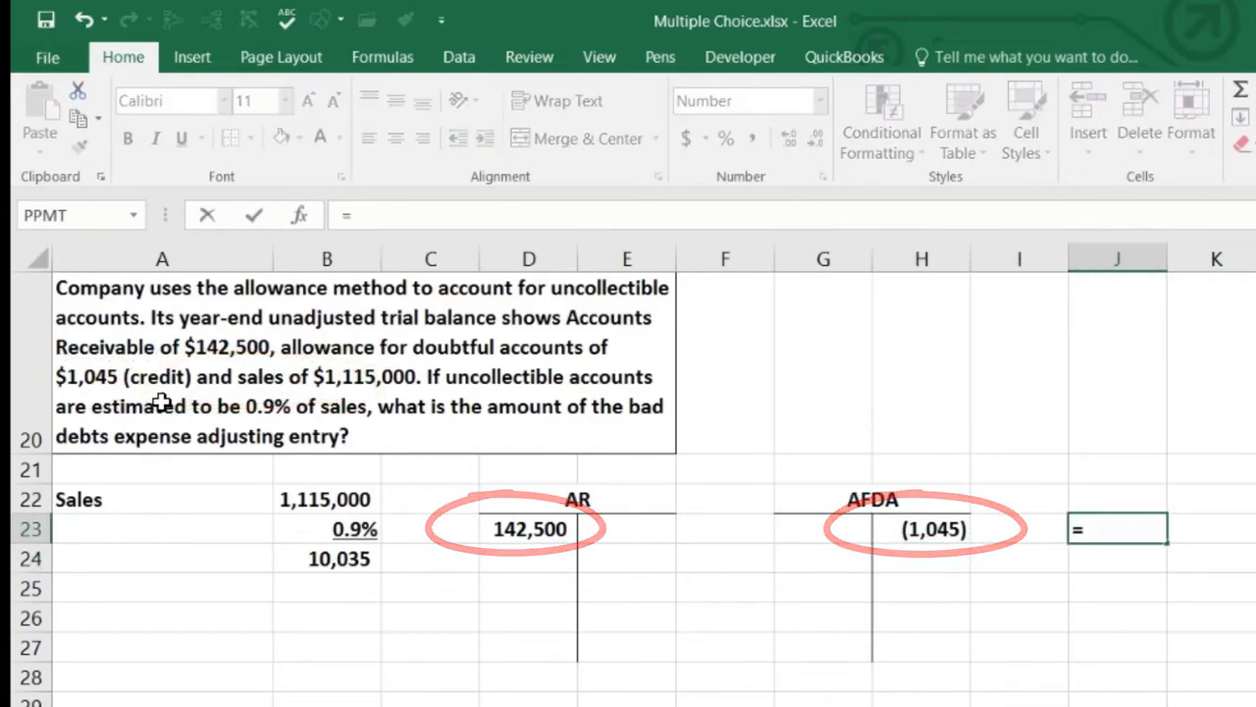
left_click(520, 529)
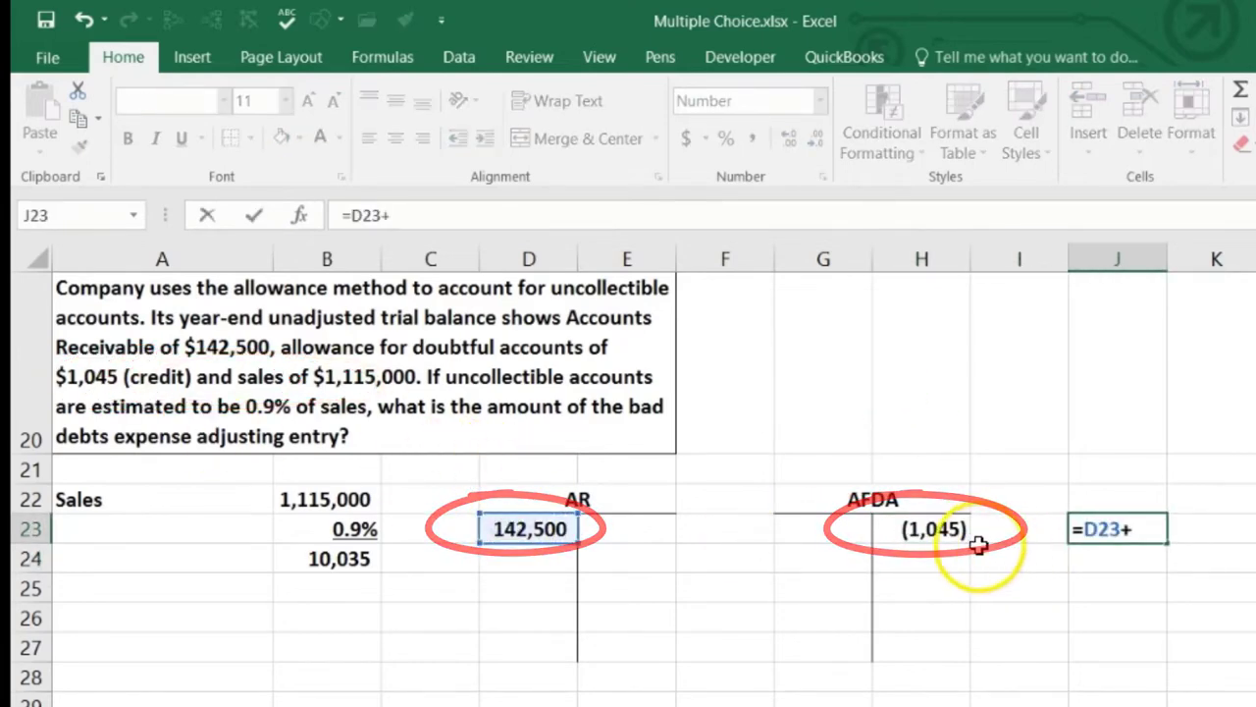
key("Return")
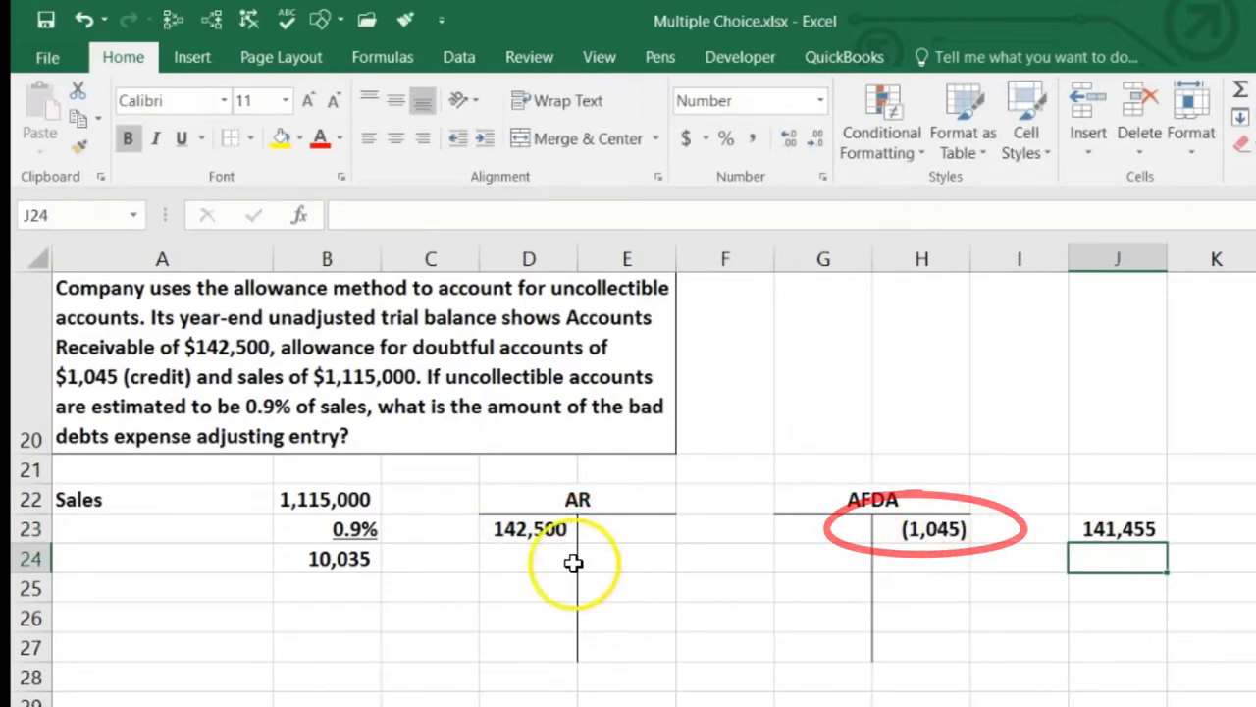
Step: Compare the bad debts amount in B24 with the receivable balance in D23, the sales in B22, and the AFDA account
left_click(305, 558)
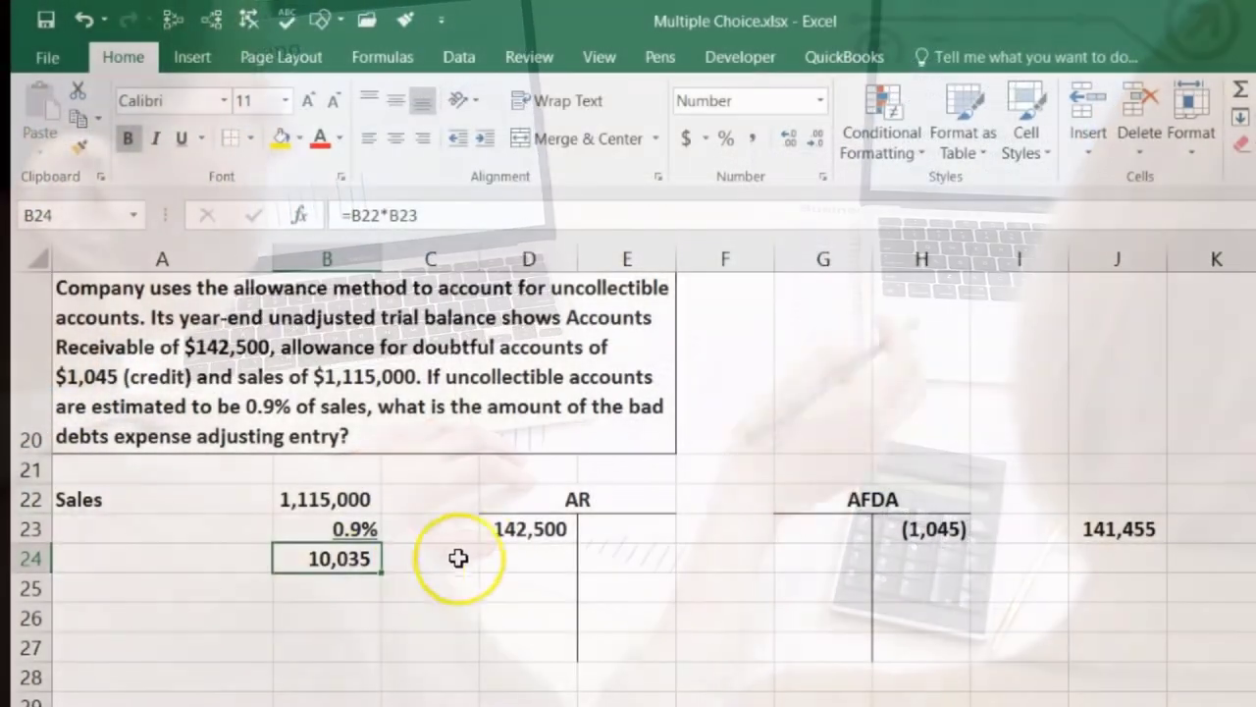
left_click(498, 528)
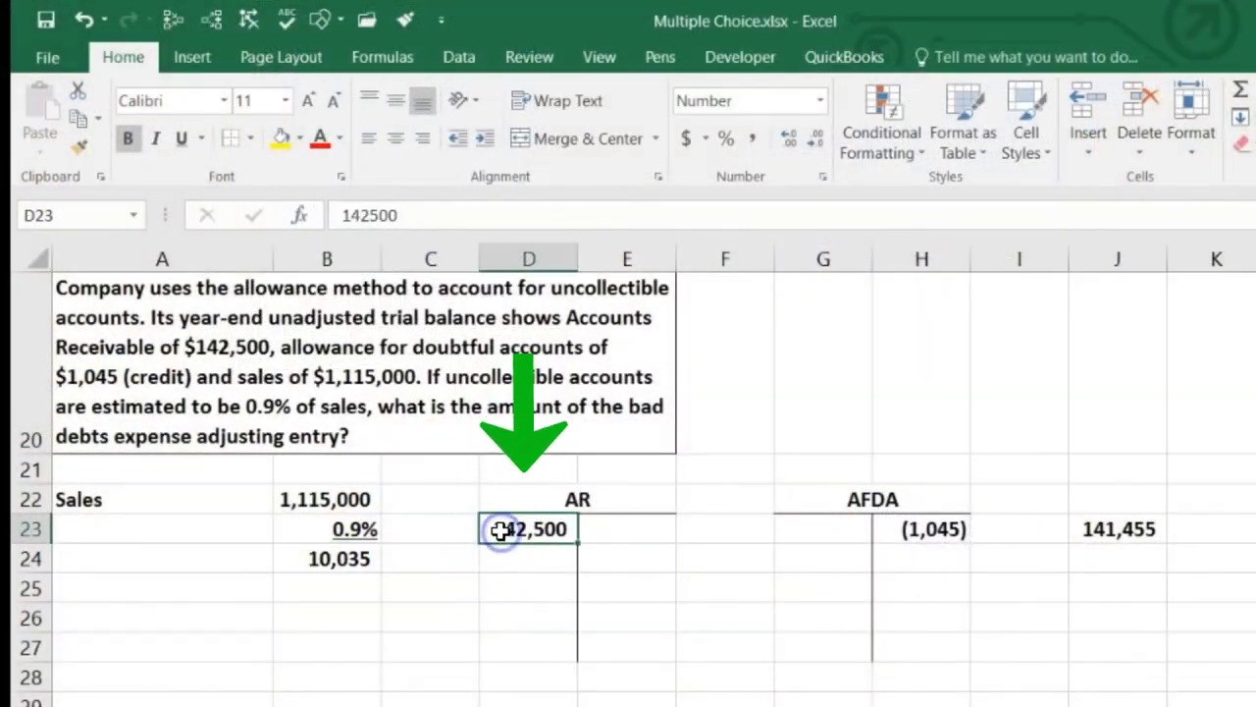
left_click(313, 501)
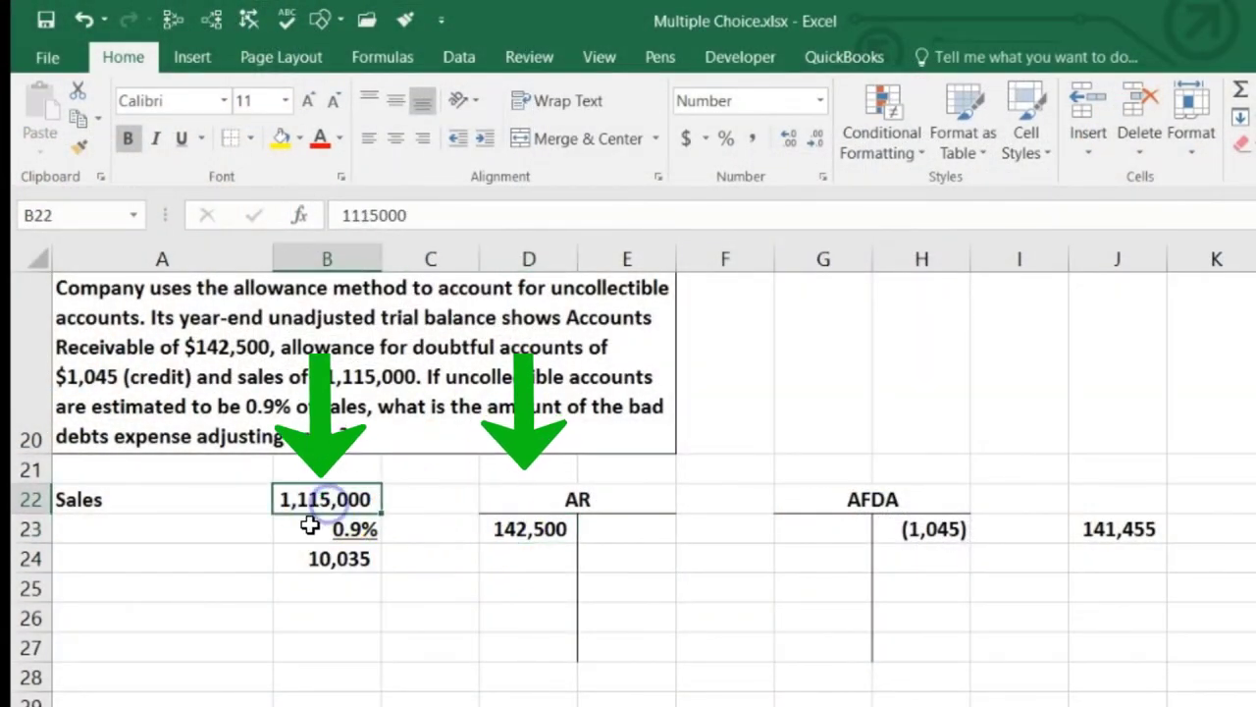
left_click(884, 537)
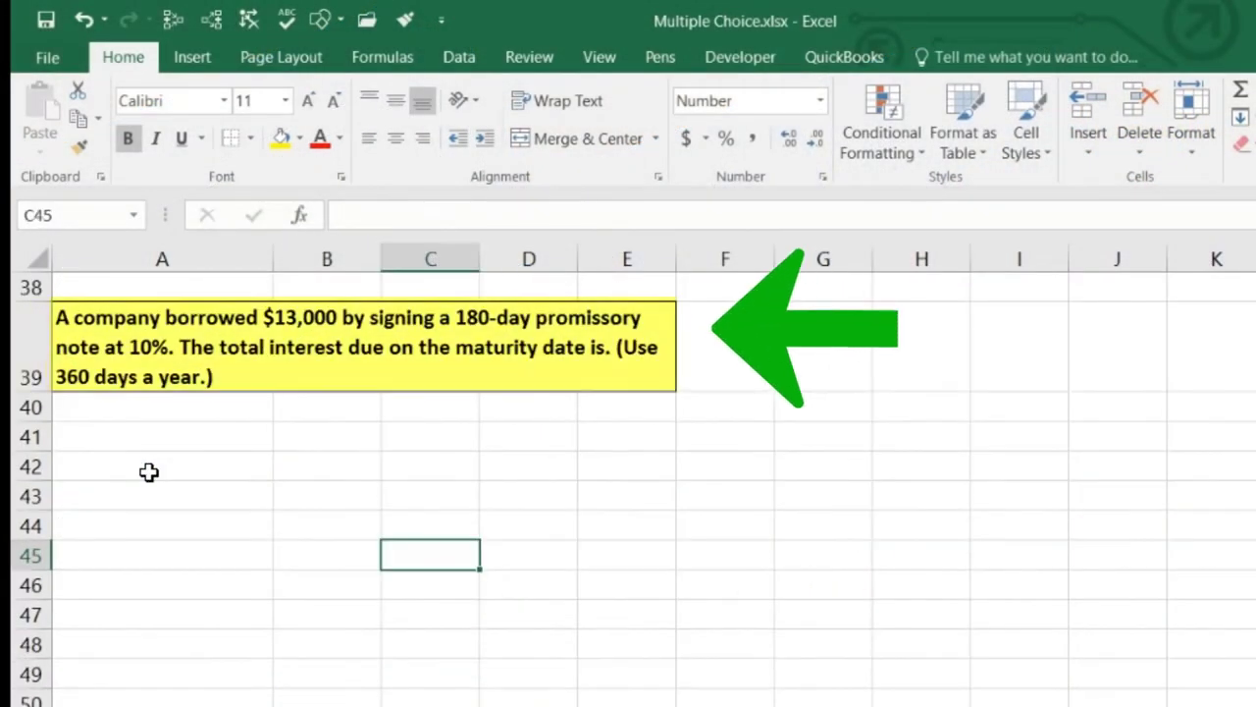
Step: Label cell A41 "Princ" and enter the borrowed principal of 13,000 in B41
left_click(148, 472)
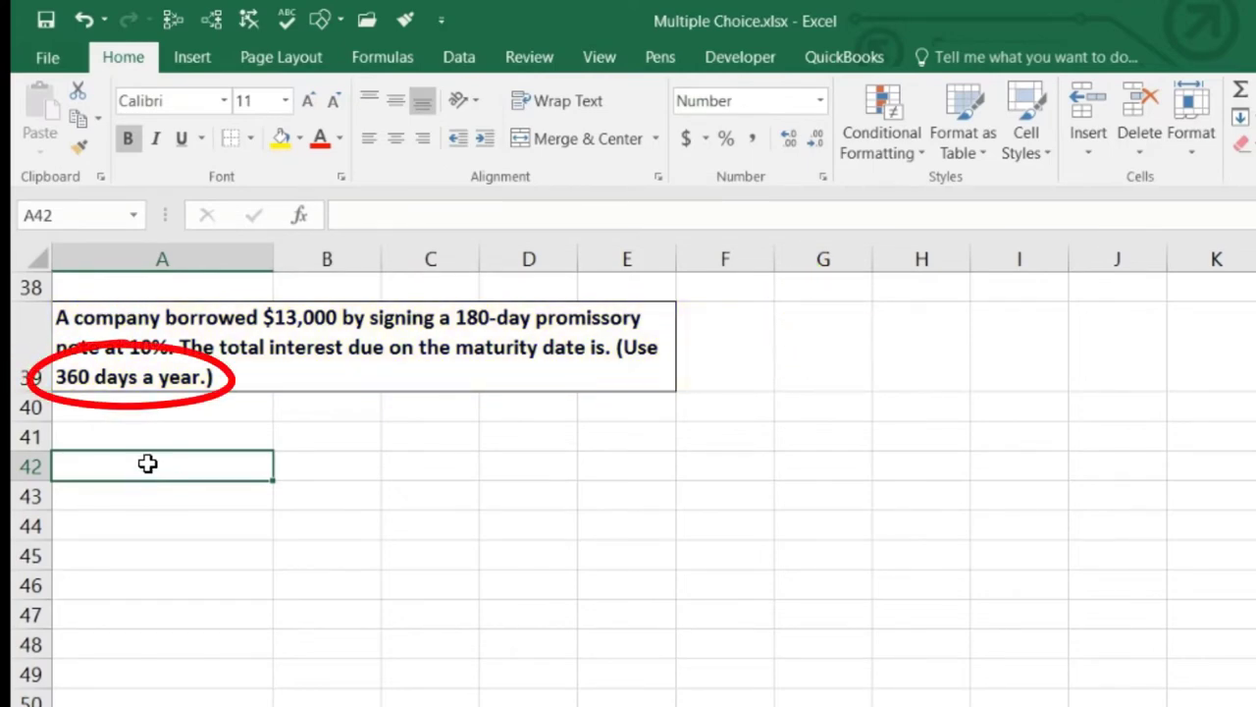
left_click(121, 442)
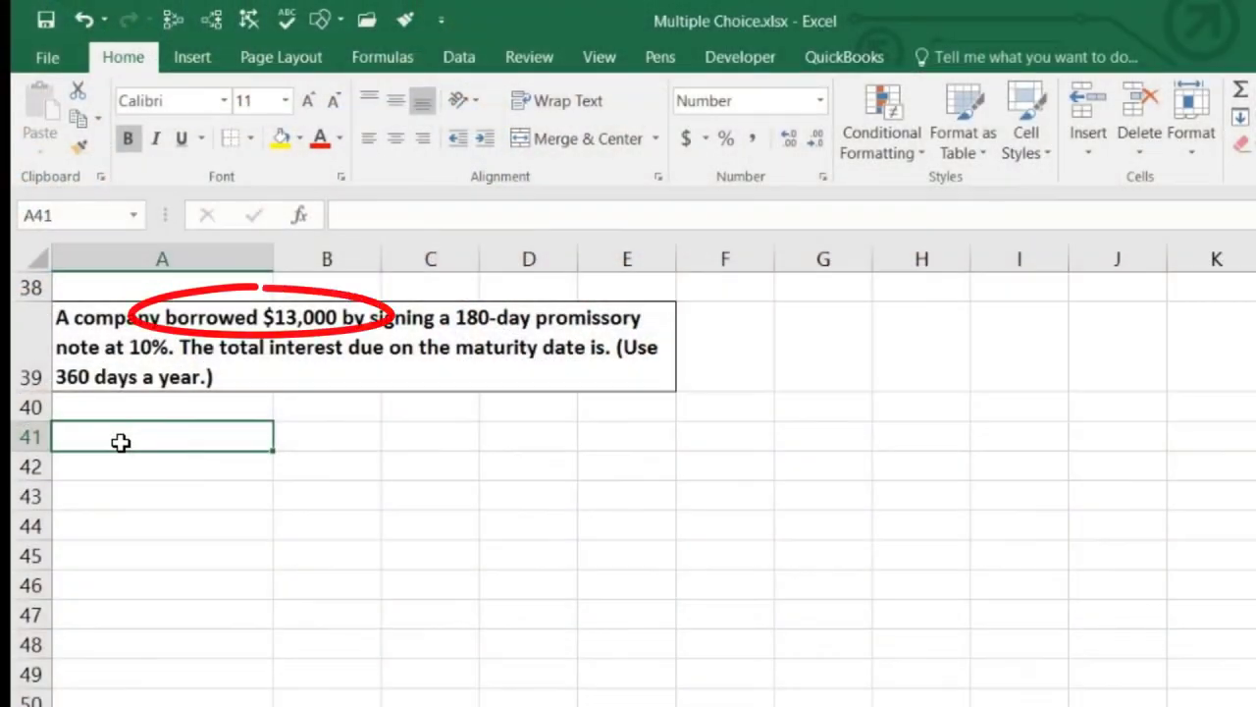
type("Princ")
key("Tab")
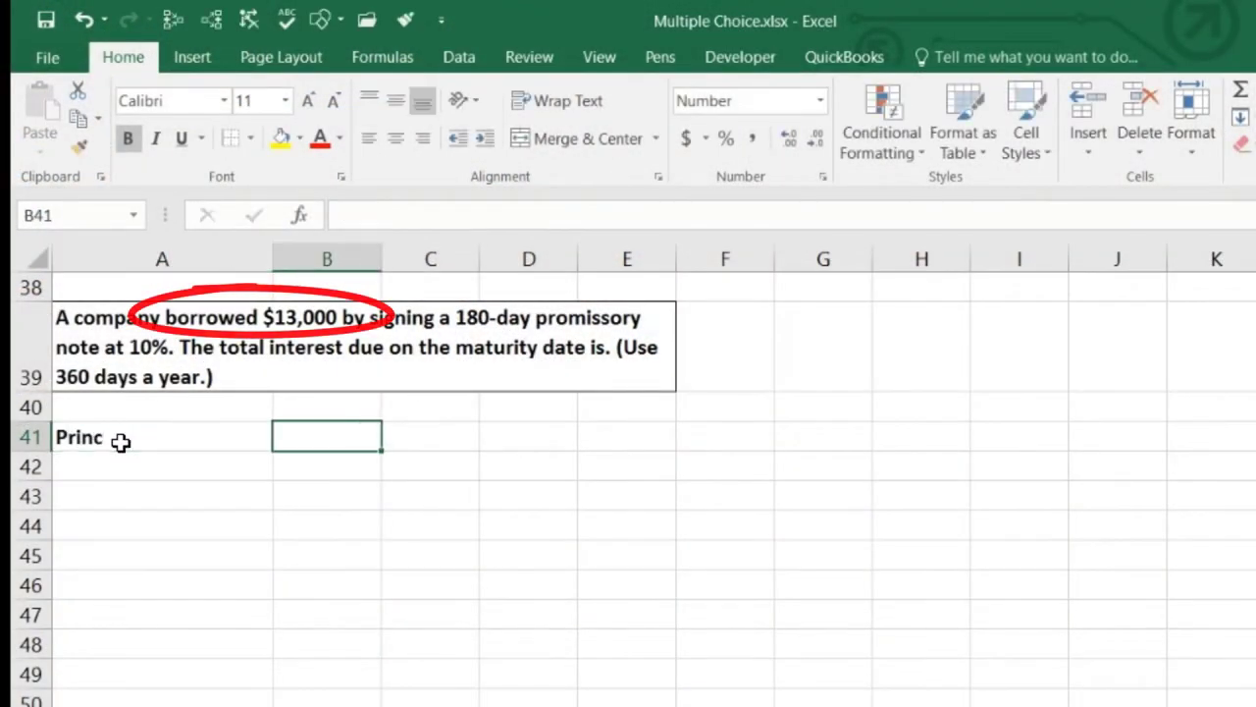
type("13000")
key("Return")
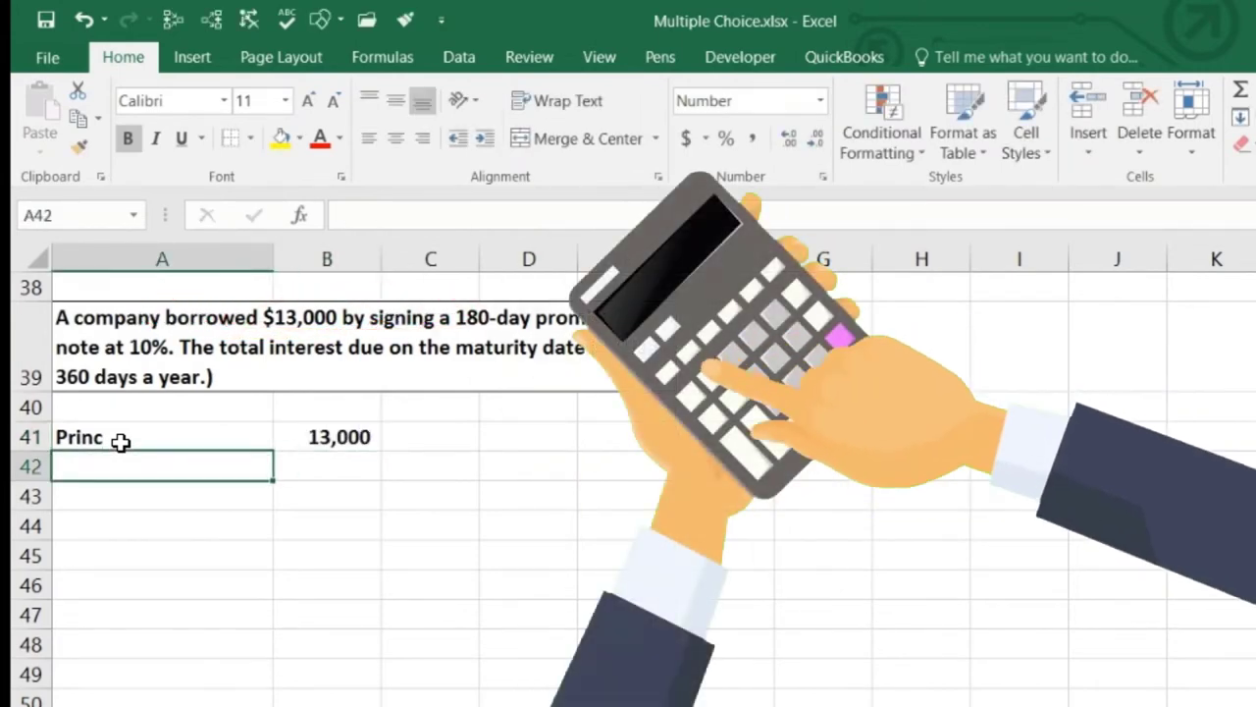
Step: Label cell A42 "rate" and enter the note's interest rate as 0.1 in B42
type("rate")
key("Tab")
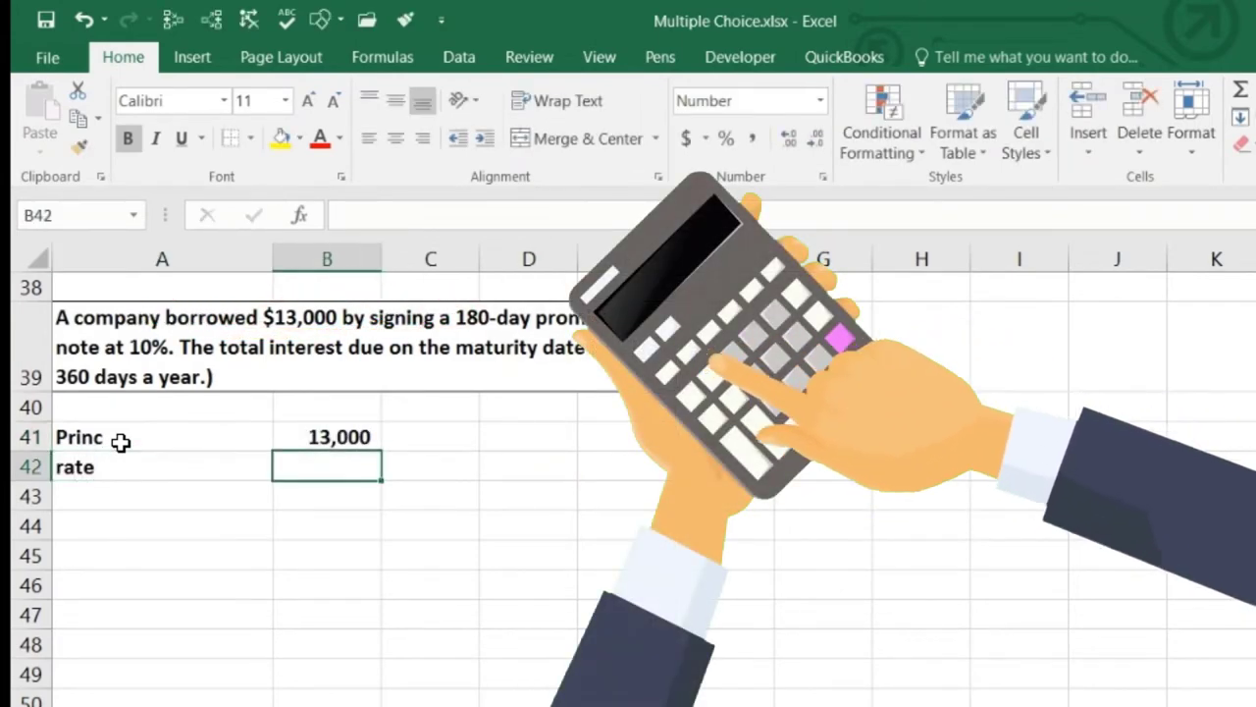
type(".")
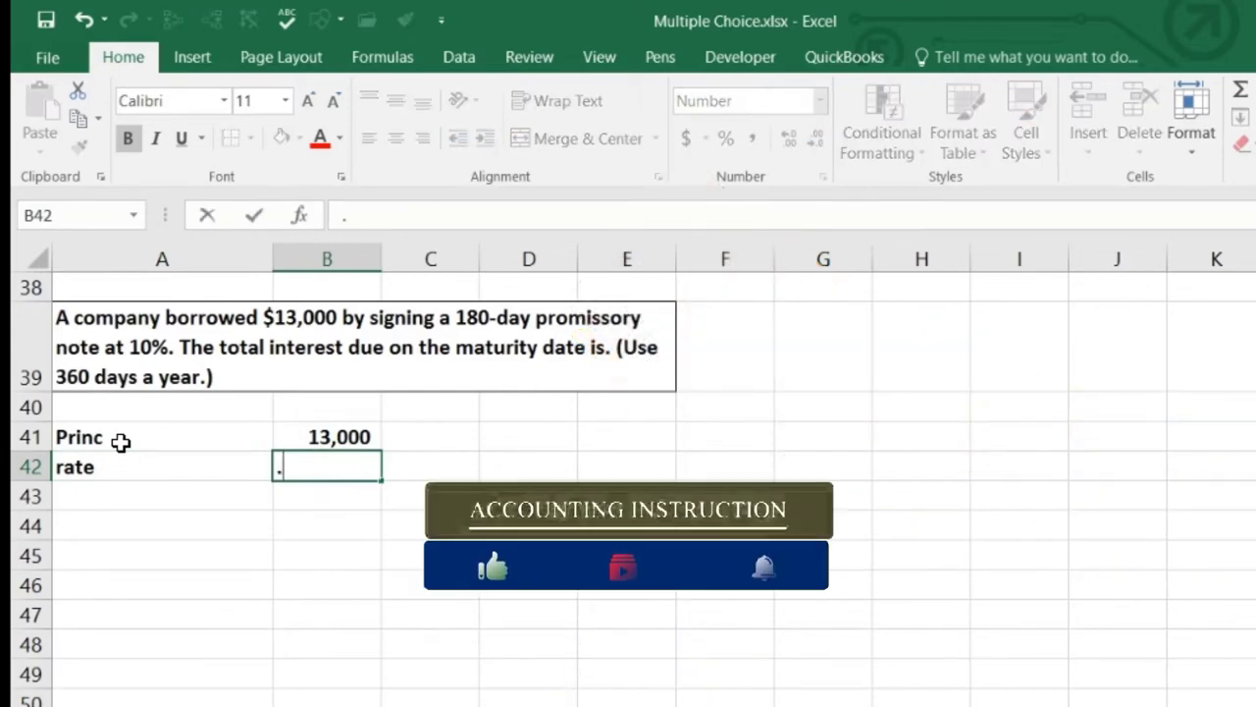
key("Up")
key("Right")
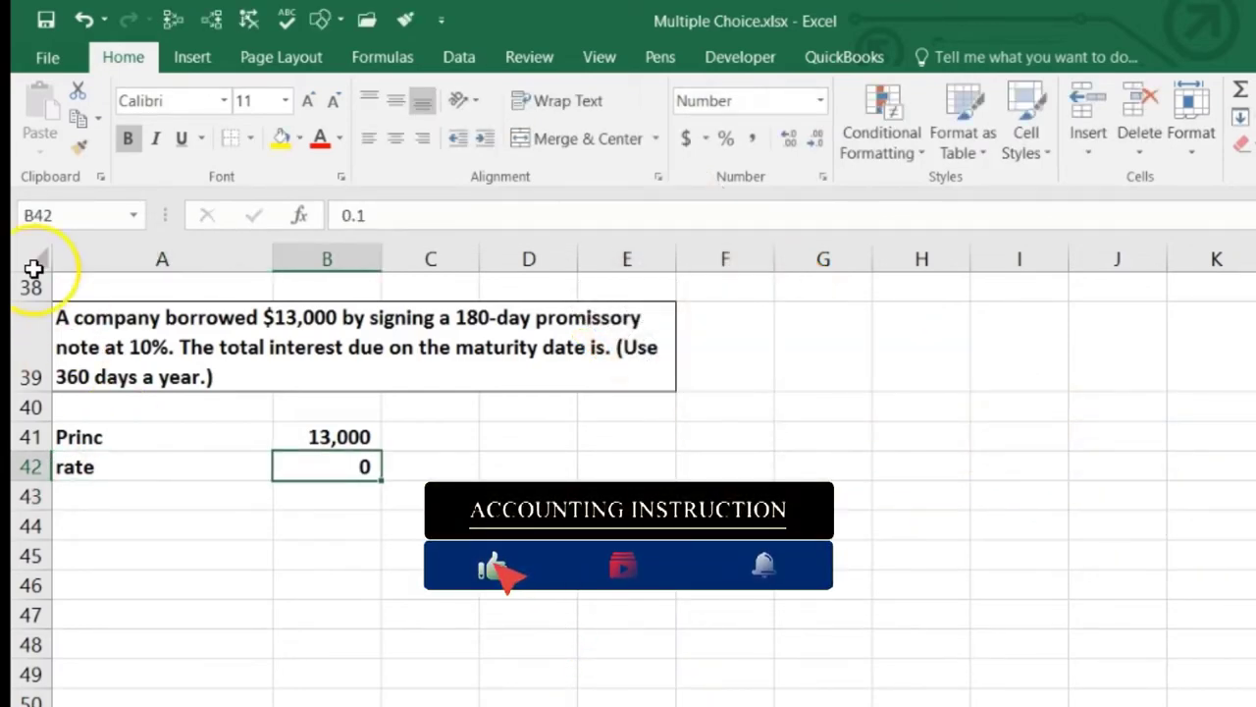
Step: Format the rate in B42 as a percentage and underline it
left_click(791, 147)
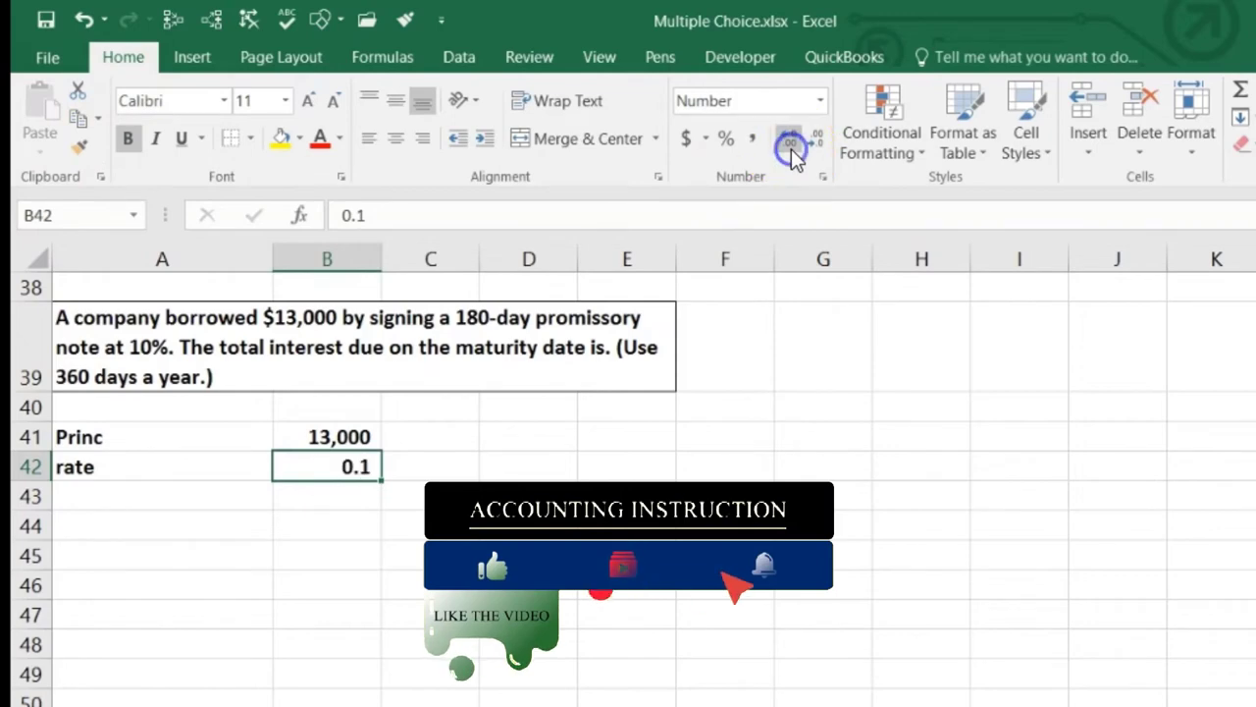
left_click(791, 147)
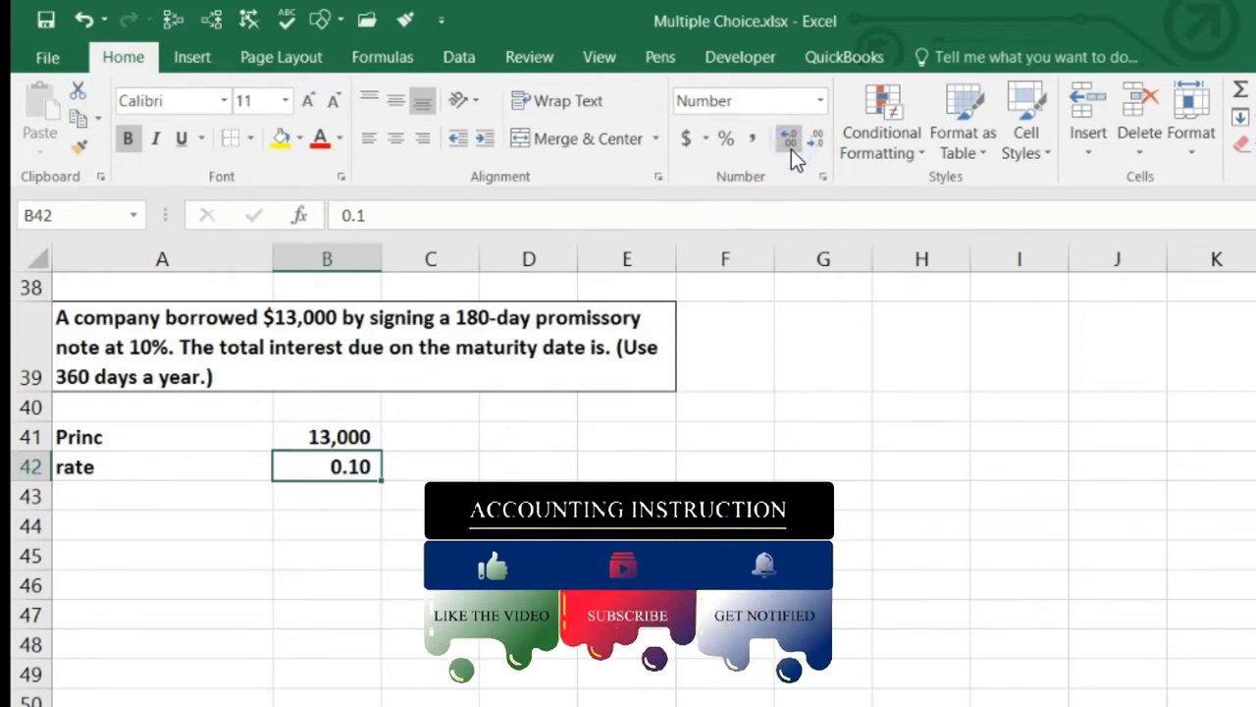
left_click(727, 148)
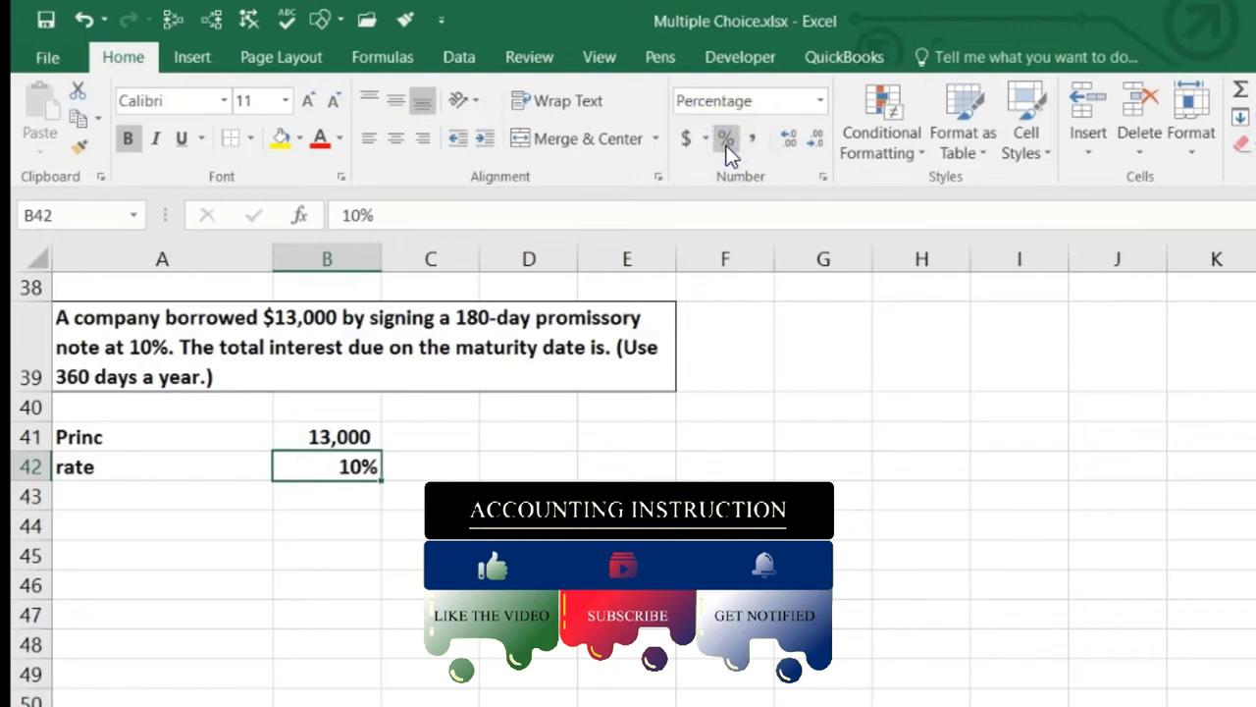
left_click(184, 141)
Step: Label cell A43 "Interest for a year" and calculate it in B43 by multiplying the principal in B41 by the rate in B42
left_click(85, 495)
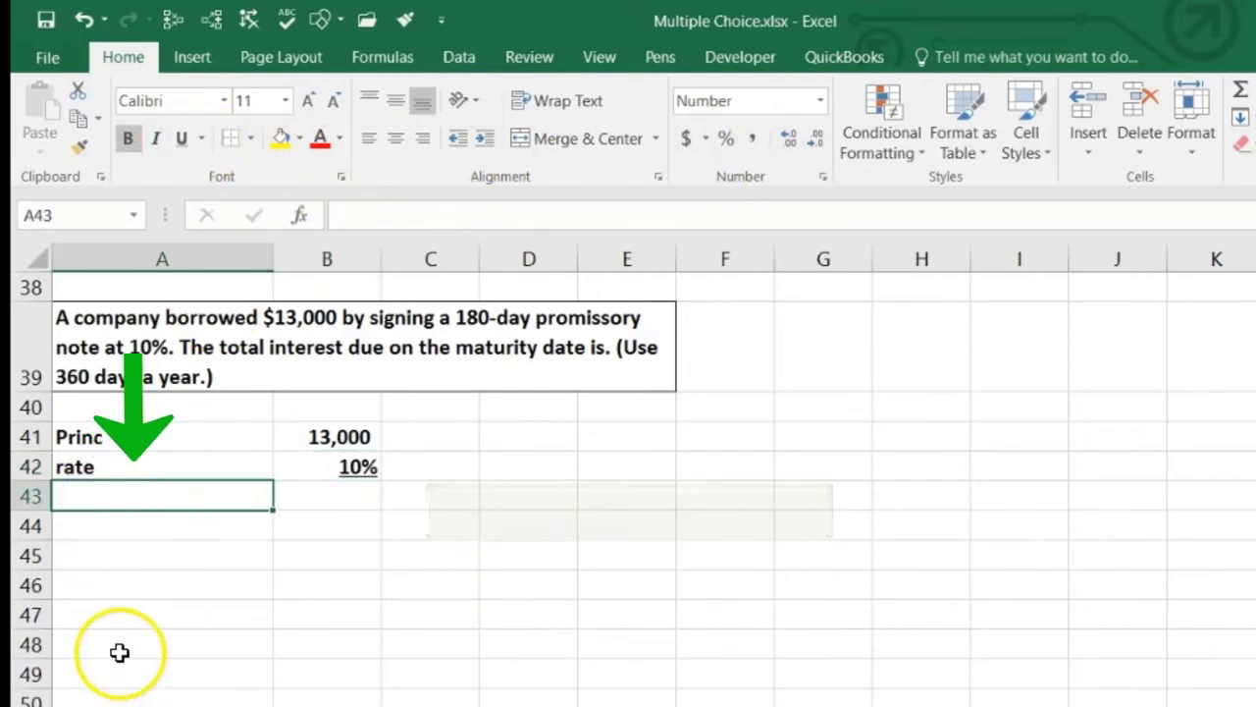
type("Interest for a year")
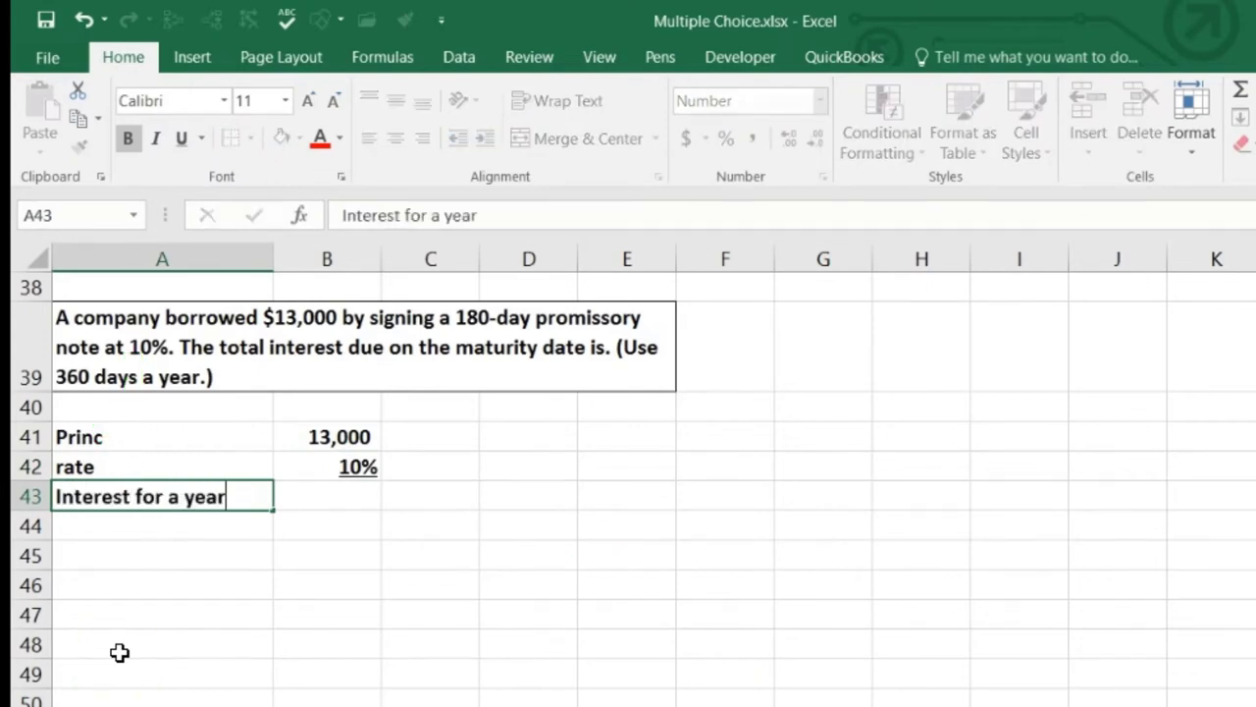
key("Tab")
type("=")
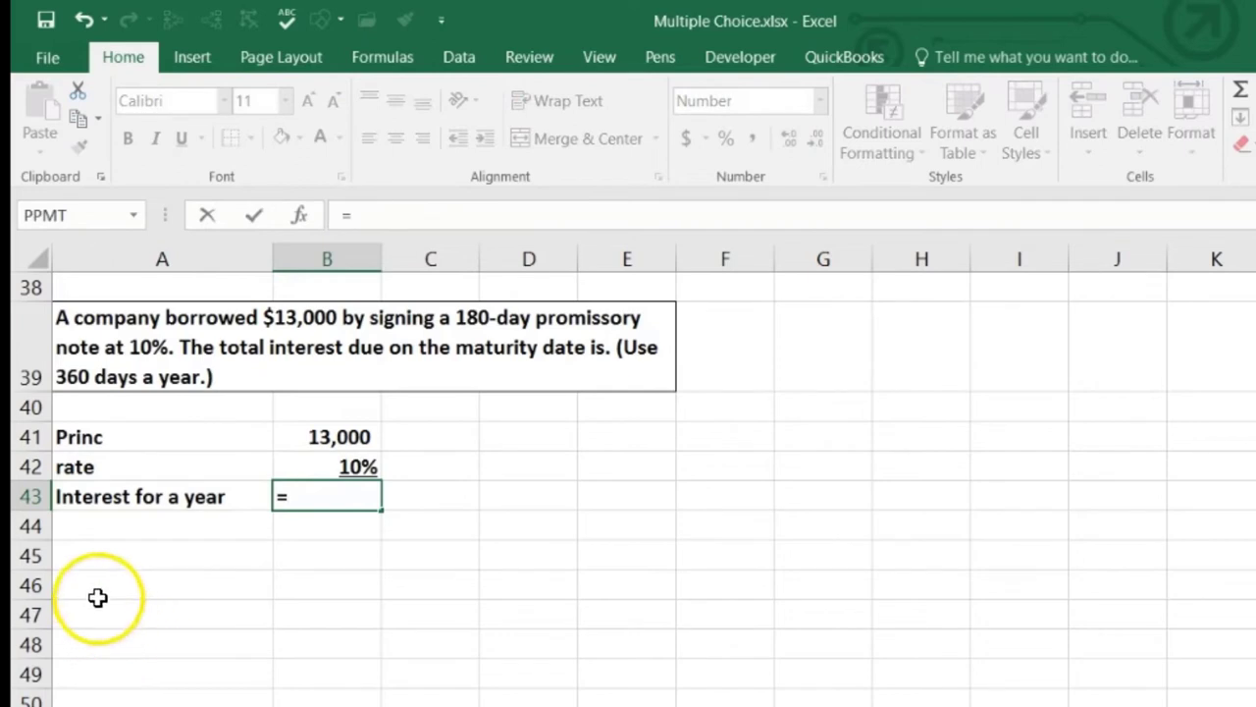
left_click(291, 440)
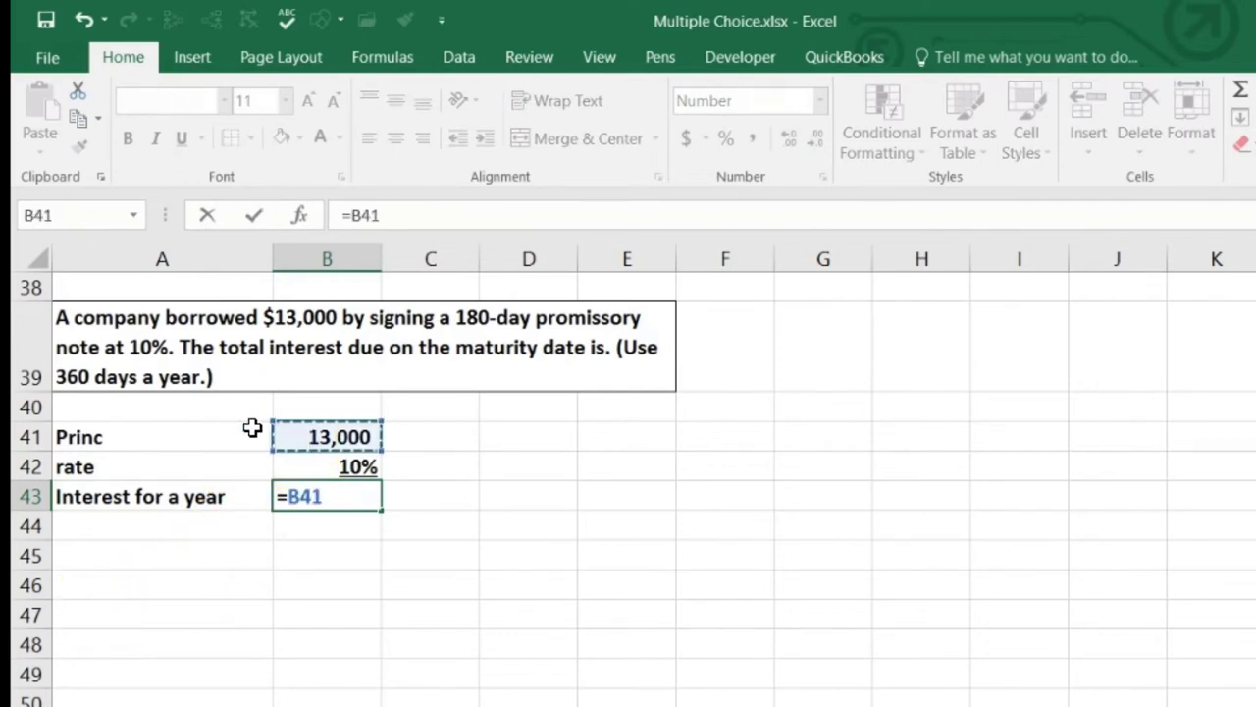
type("*")
left_click(354, 465)
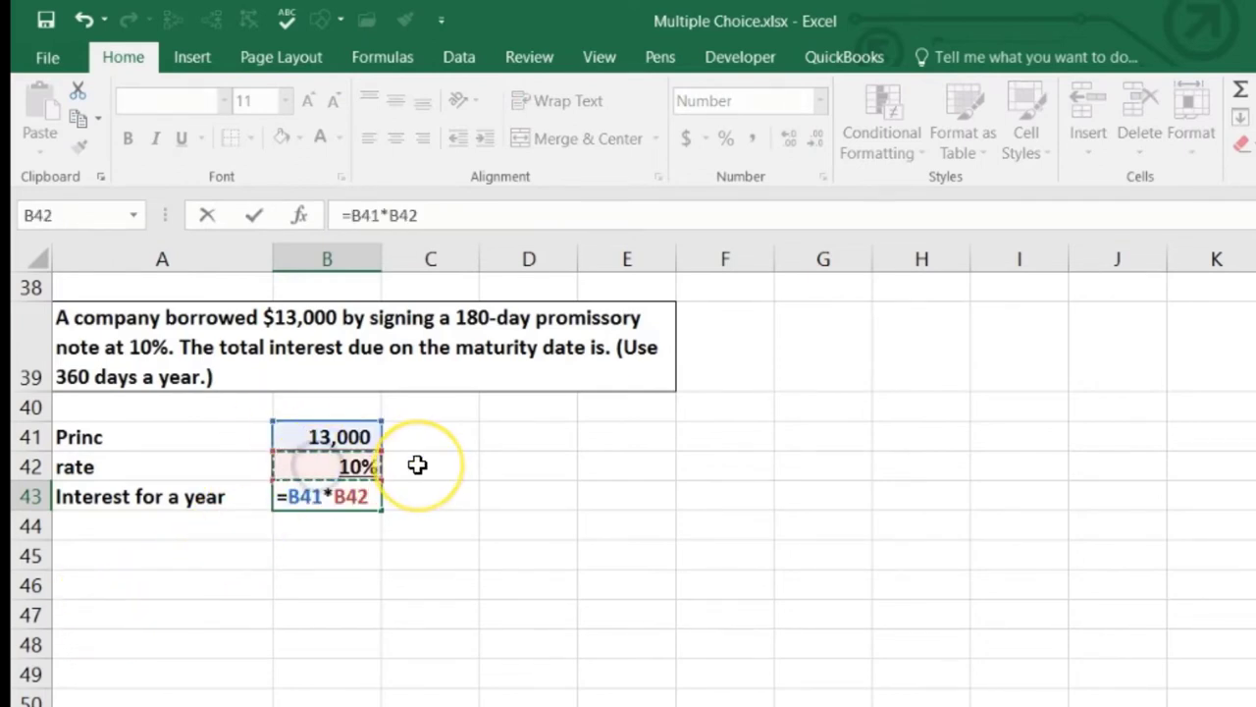
key("Return")
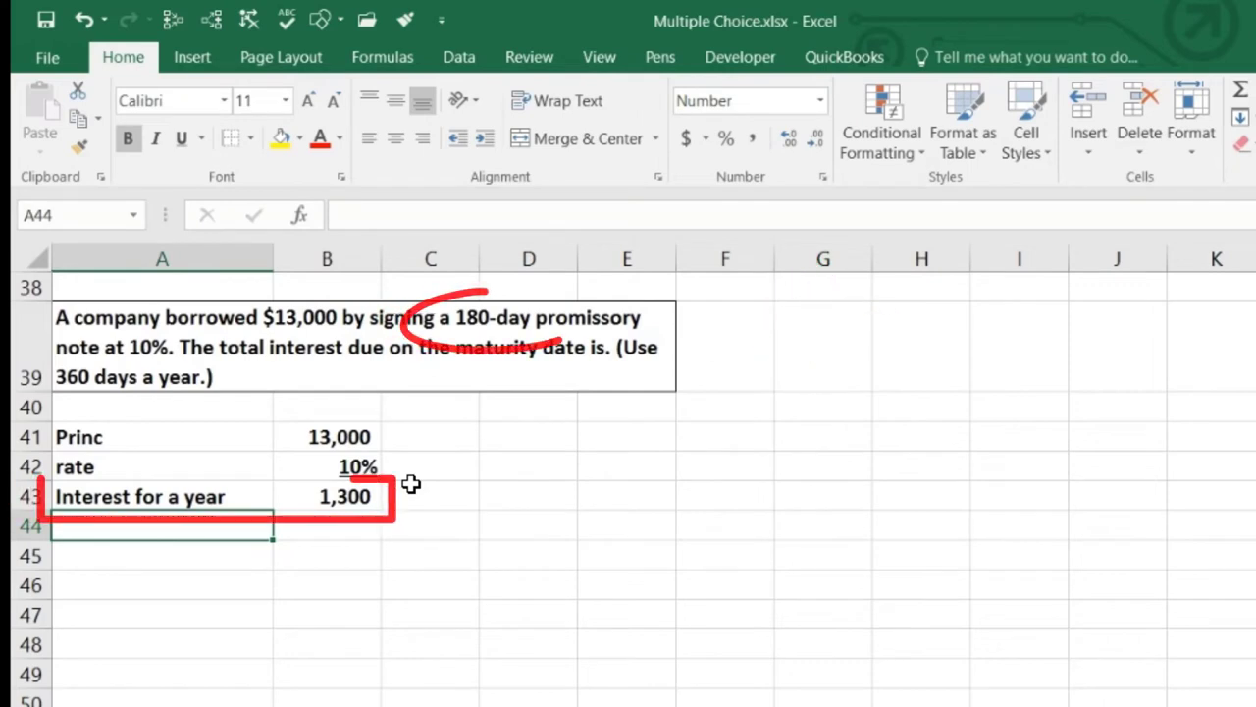
Step: Label cell A44 "days in a year" and calculate the days in B44 with the formula =12*30
left_click(358, 498)
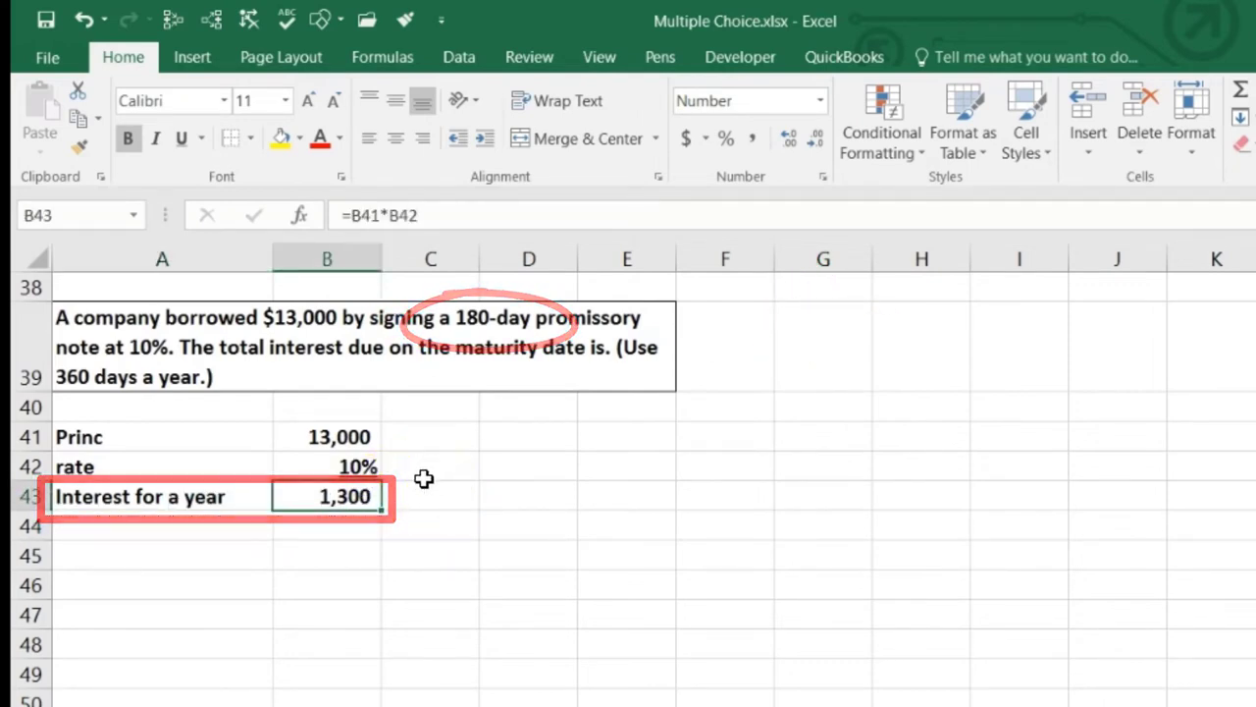
key("Down")
key("Left")
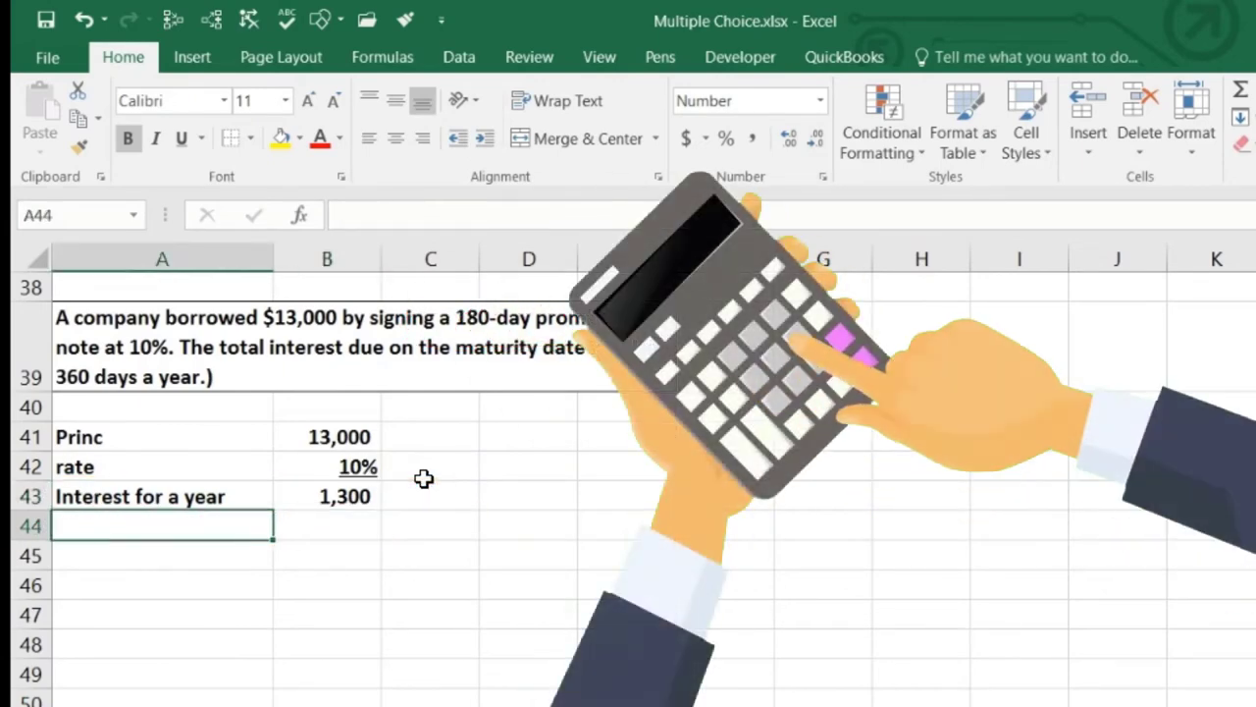
type("days in a year")
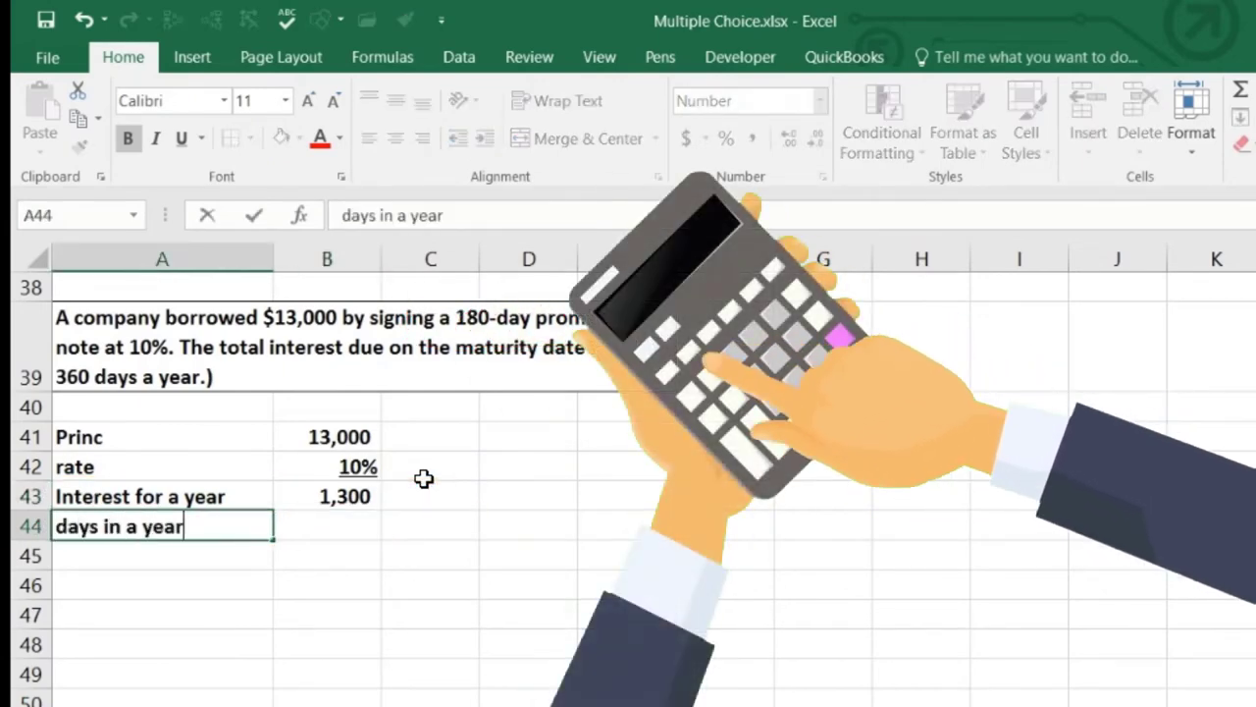
key("Tab")
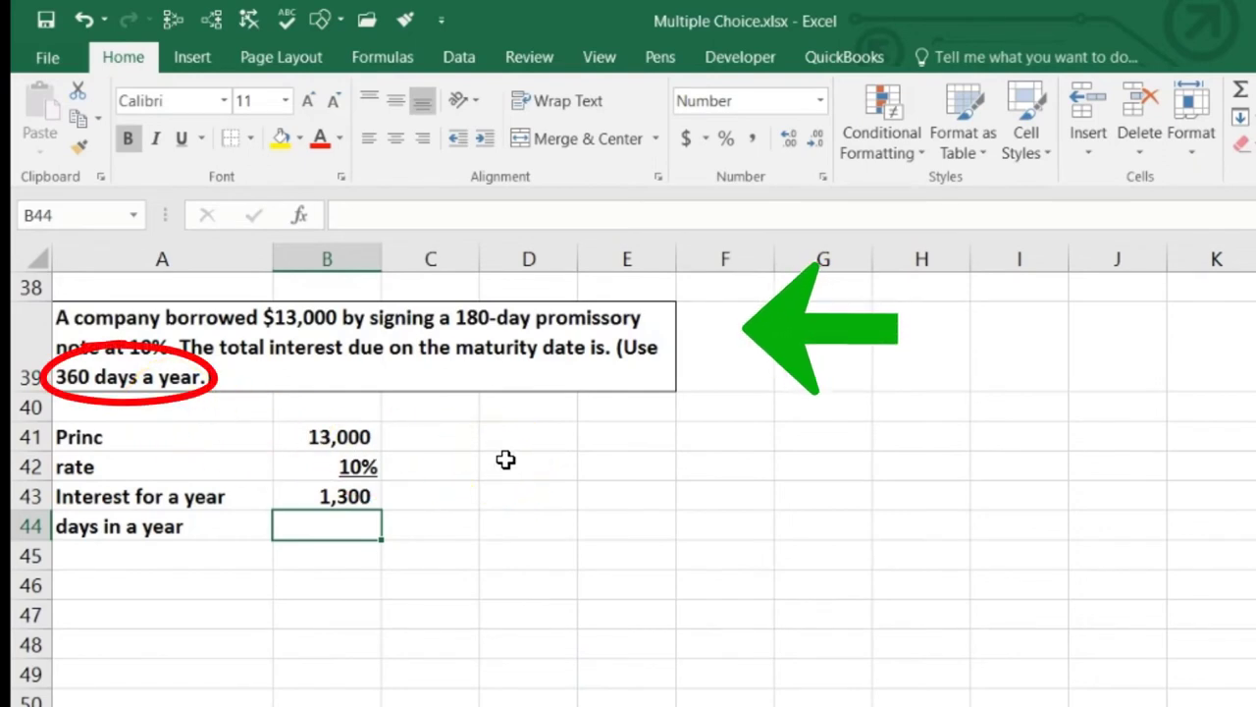
type("=")
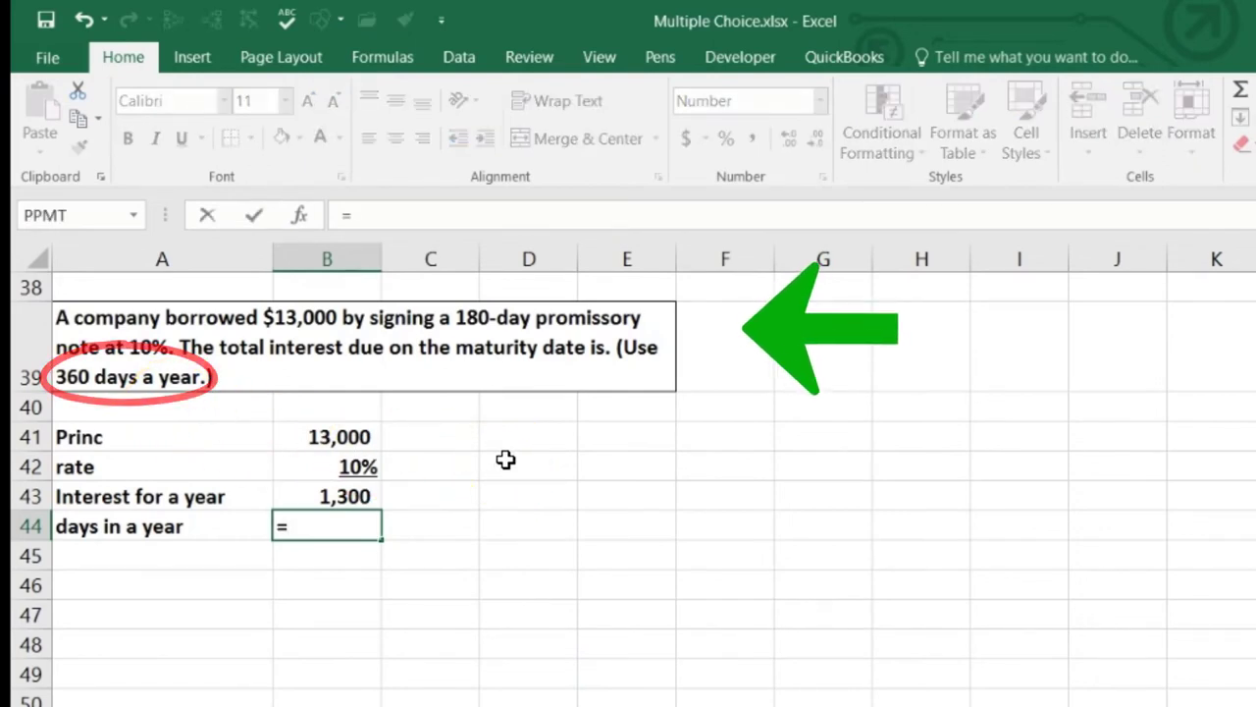
type("12*30")
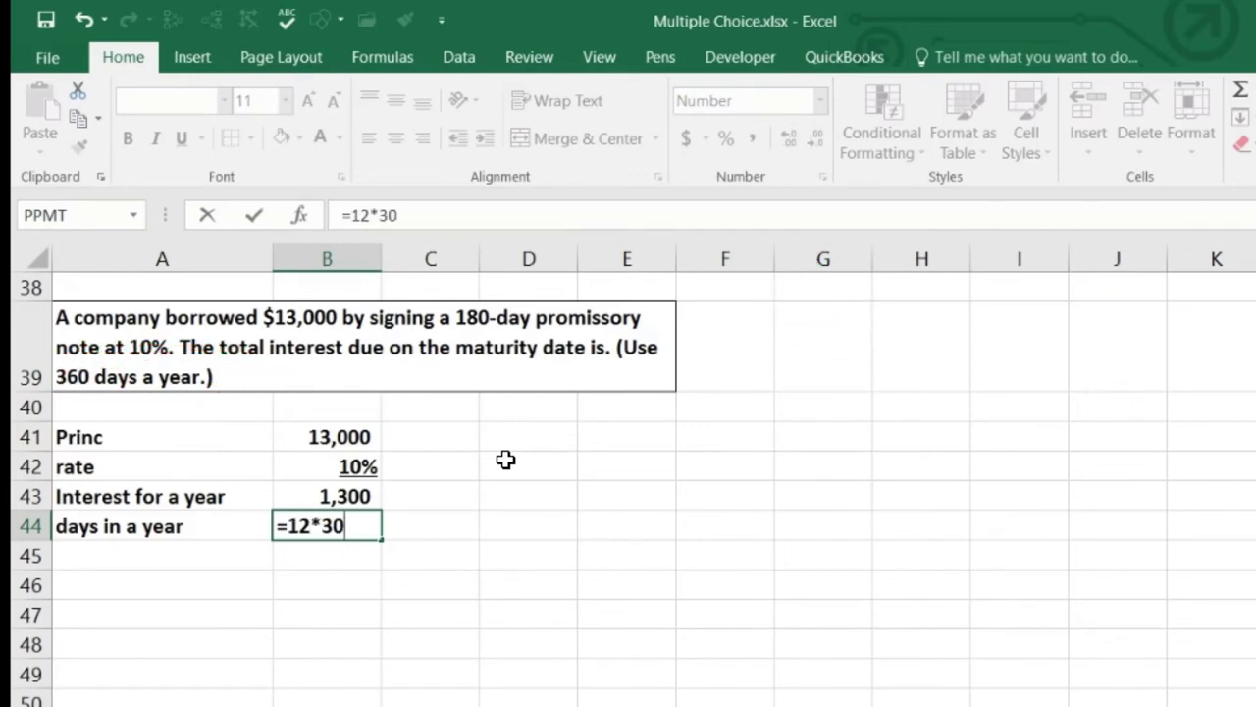
key("Return")
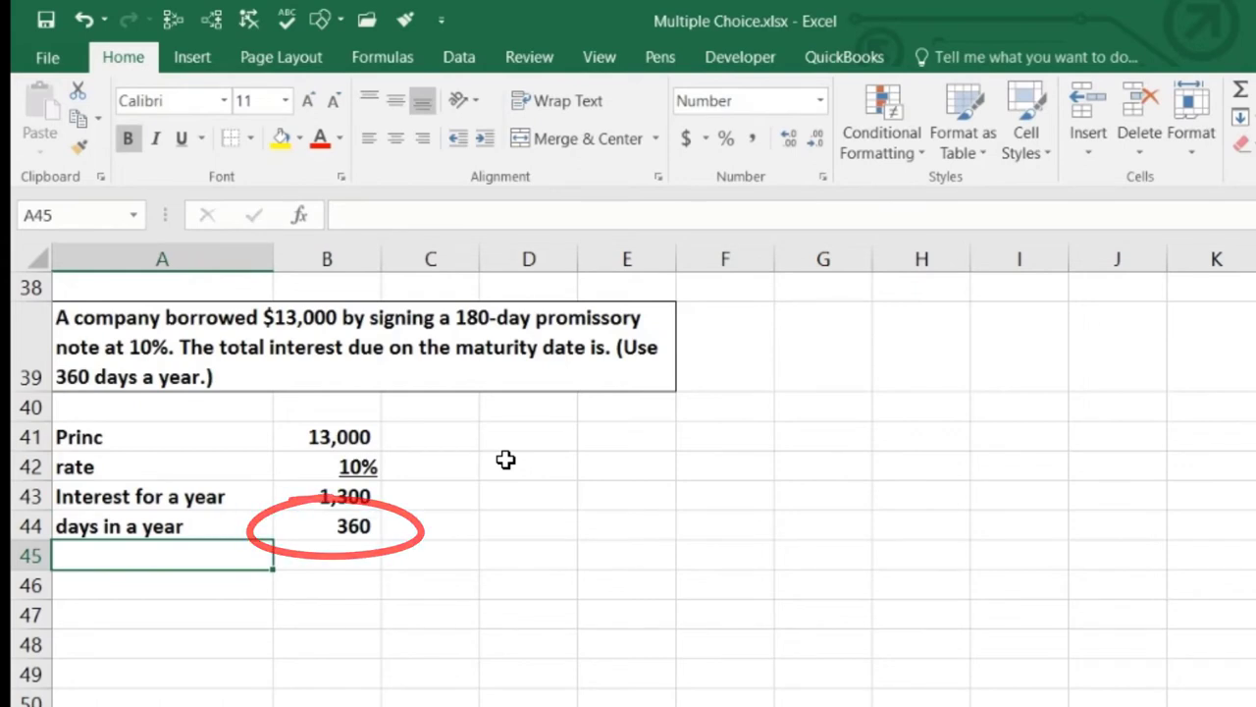
Step: Calculate the interest per day in B45 by dividing the yearly interest in B43 by the days in B44
key("Right")
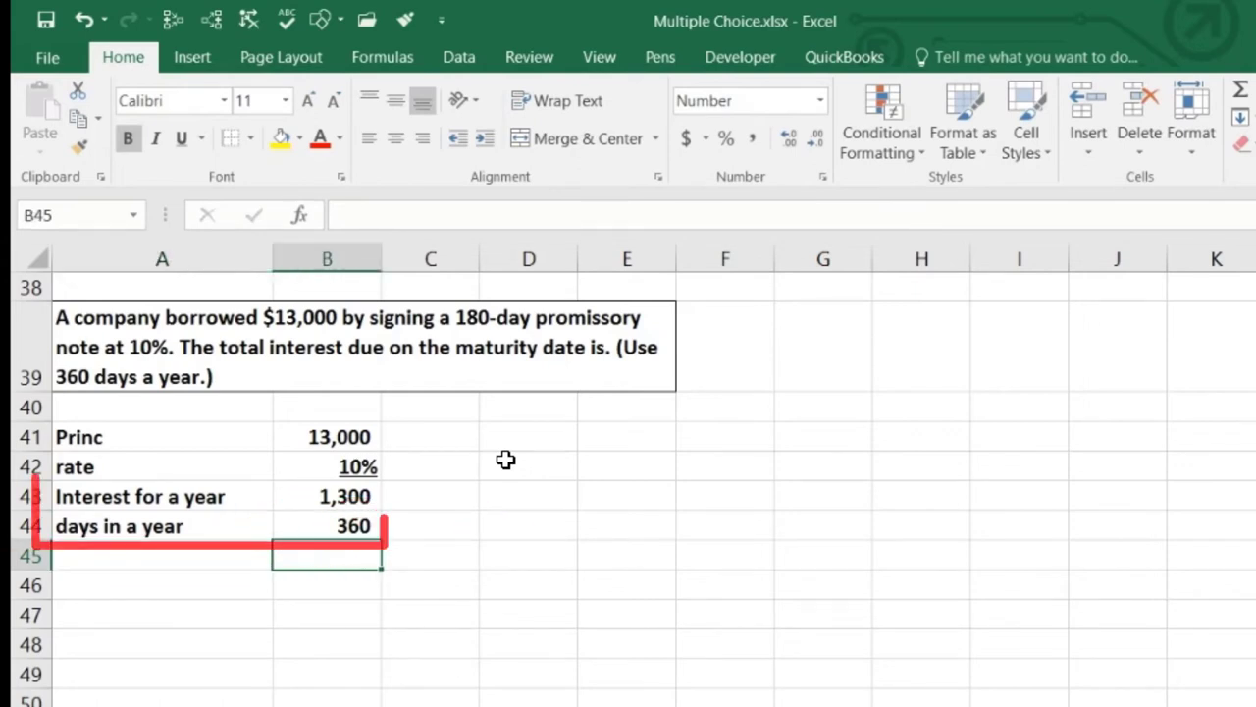
type("=")
left_click(356, 497)
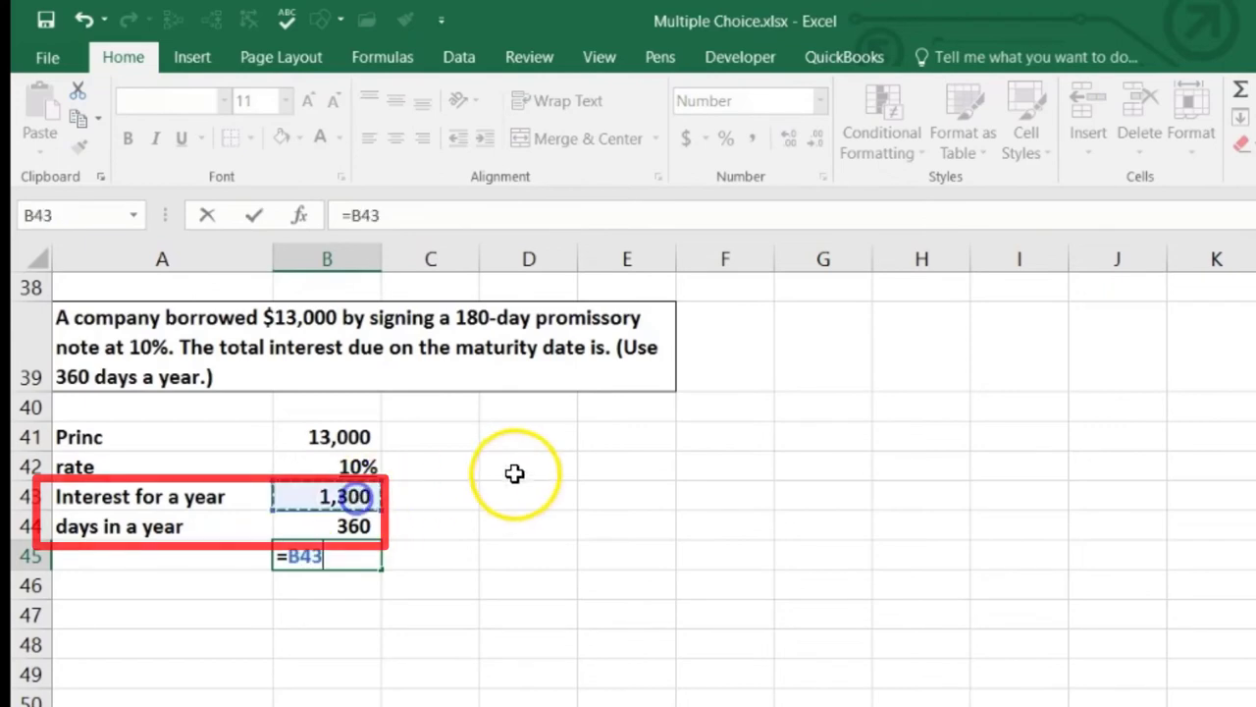
type("/")
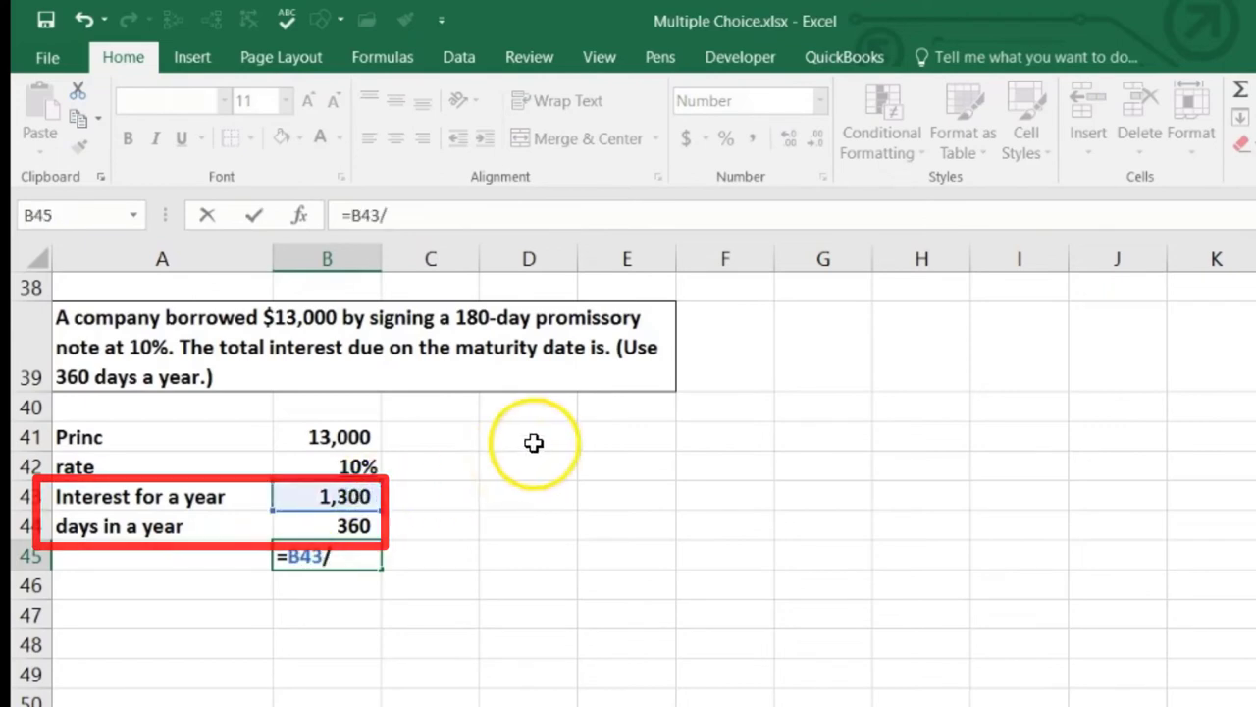
left_click(350, 525)
key("Return")
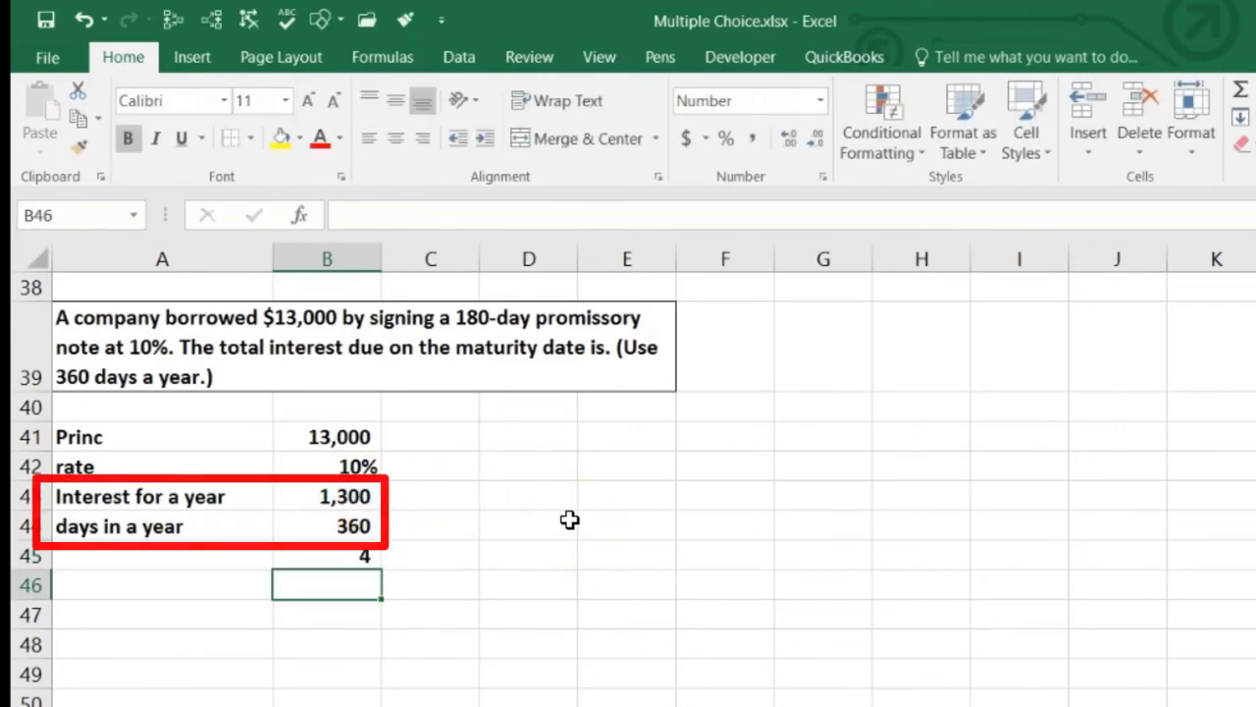
Step: Underline the days-in-a-year figure in B44
key("Up")
key("Up")
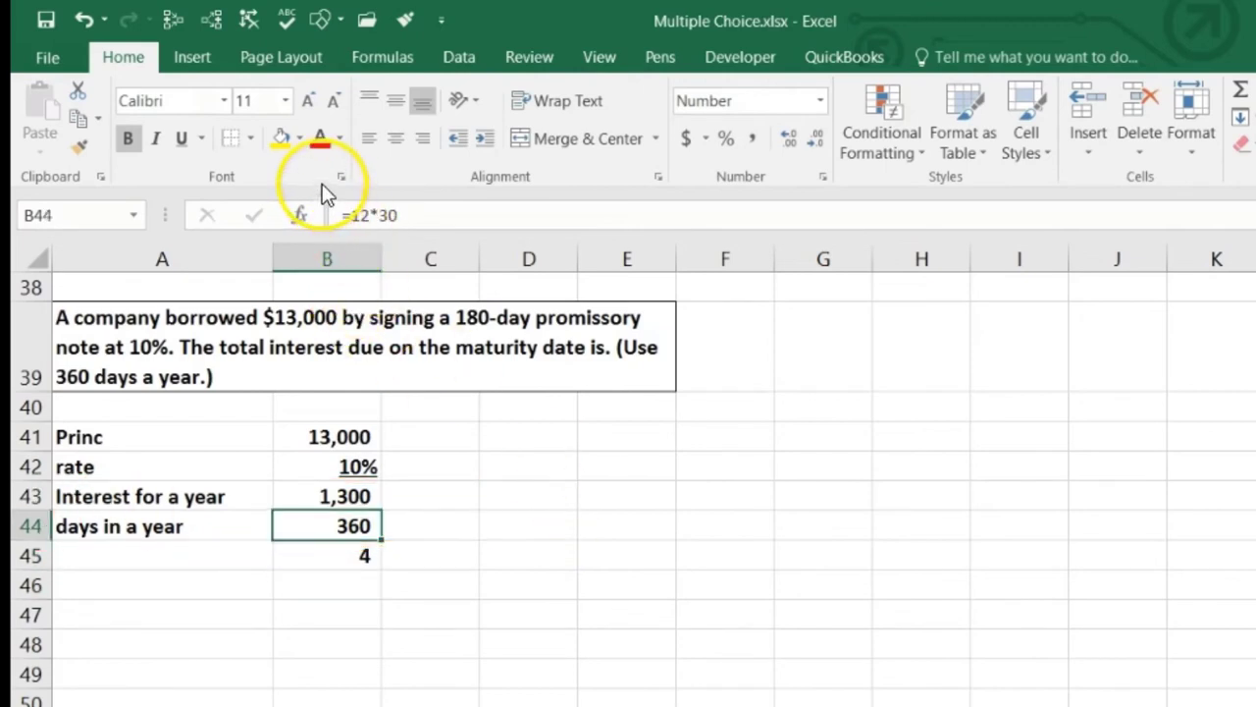
left_click(182, 138)
Step: Format the daily interest in B45 to show two decimal places
left_click(300, 556)
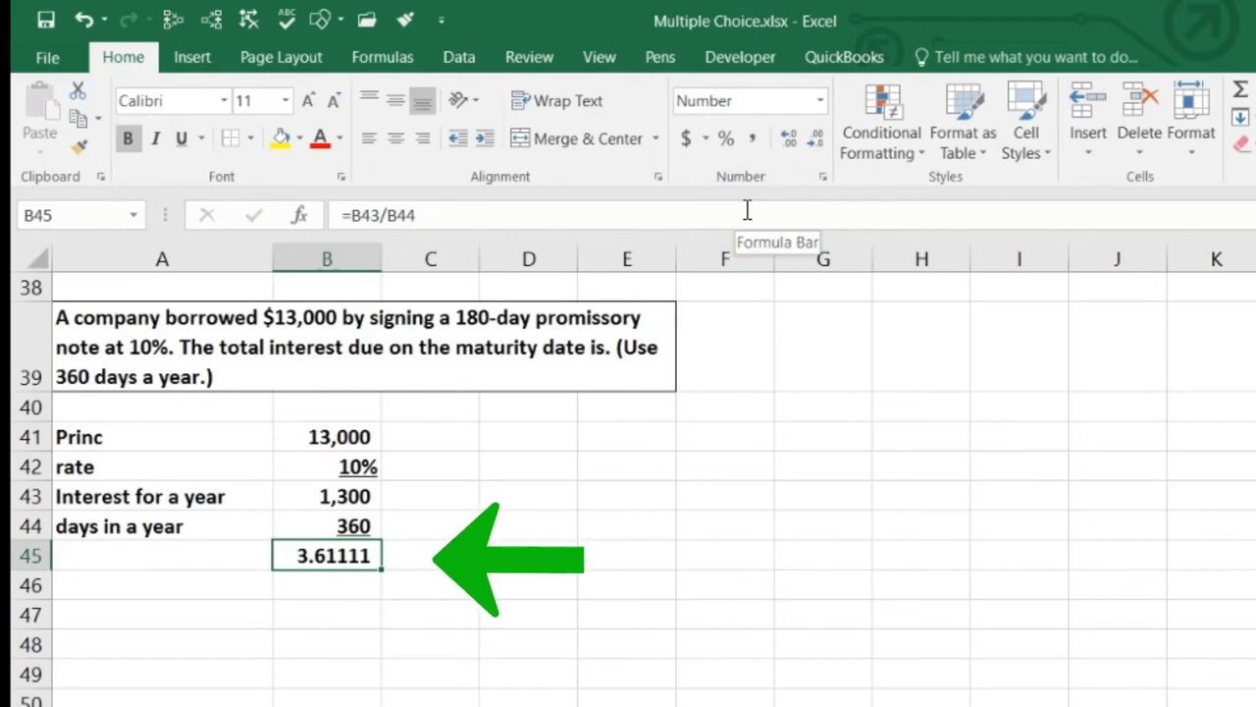
left_click(814, 144)
left_click(815, 143)
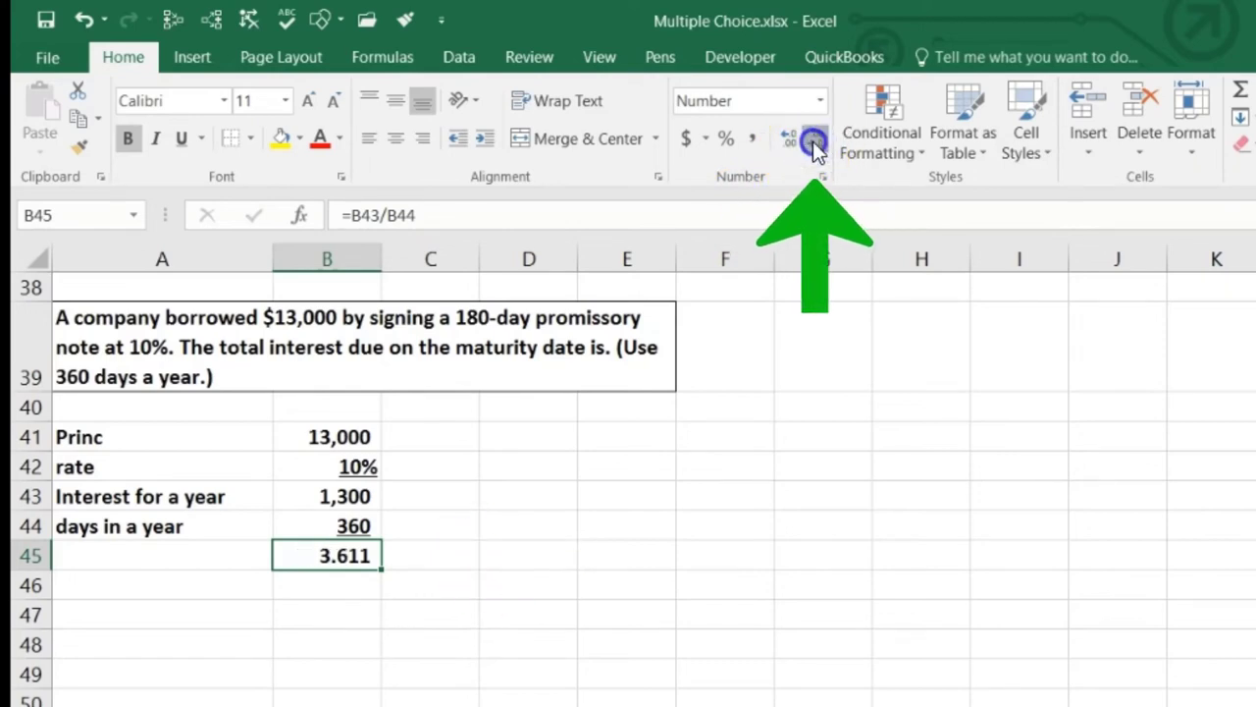
left_click(814, 144)
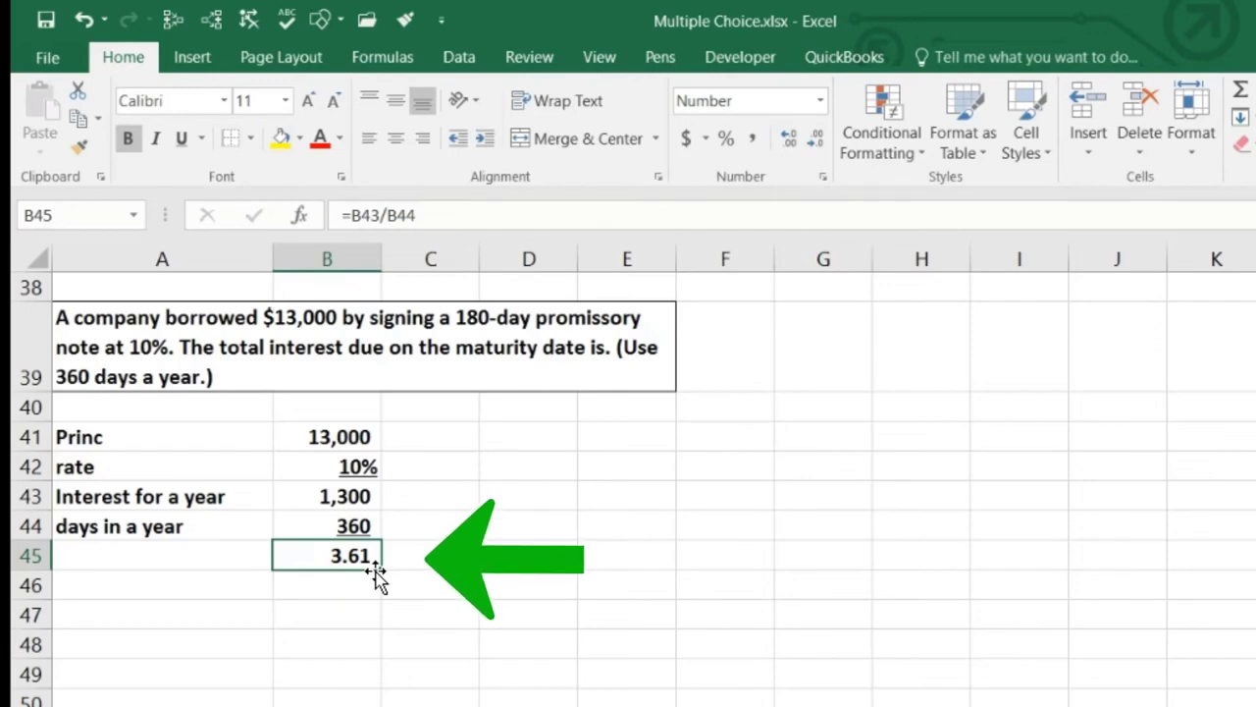
Step: Enter the note's term of 180 days in cell B46
left_click(348, 589)
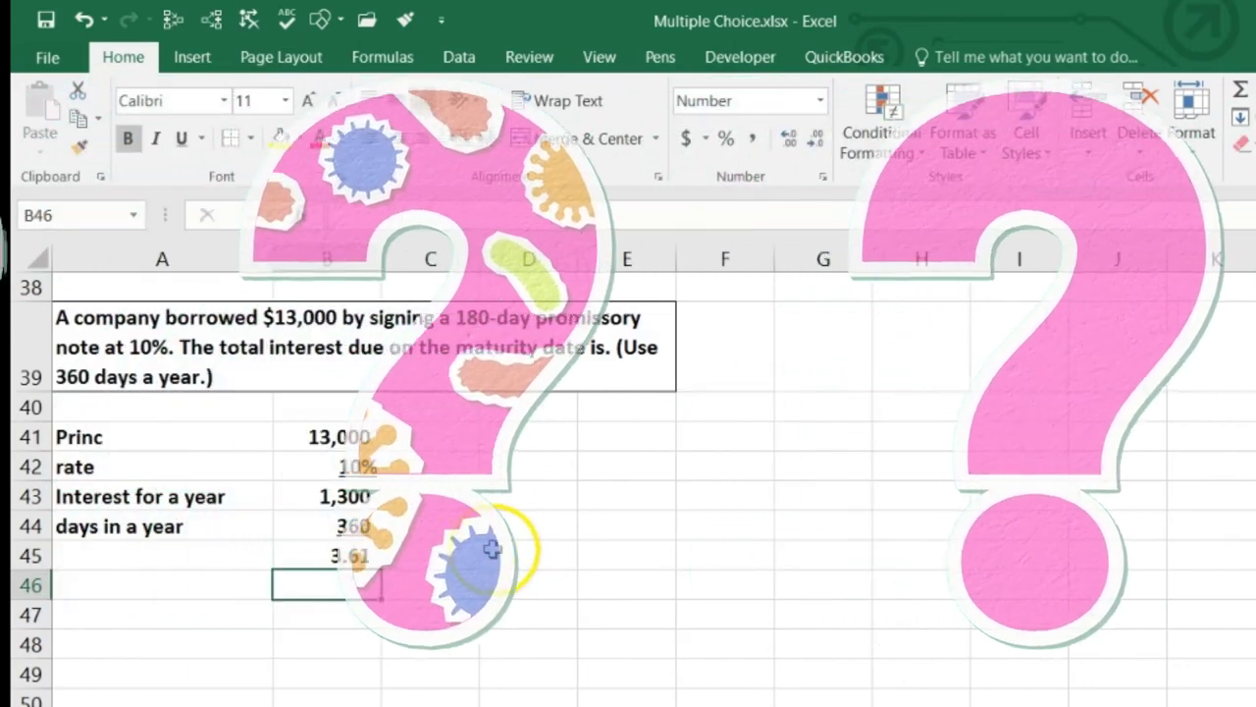
type("180")
key("Return")
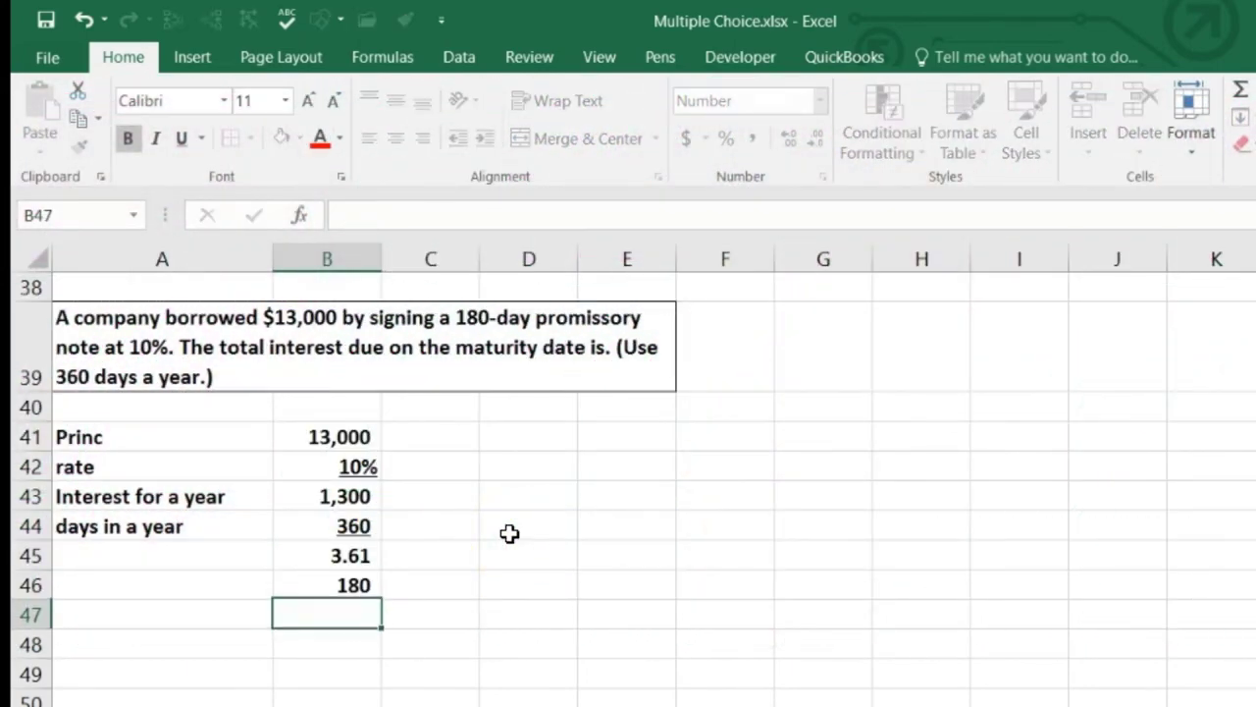
Step: Calculate the total interest in B47 by multiplying the daily interest in B45 by the number of days in B46
type("=")
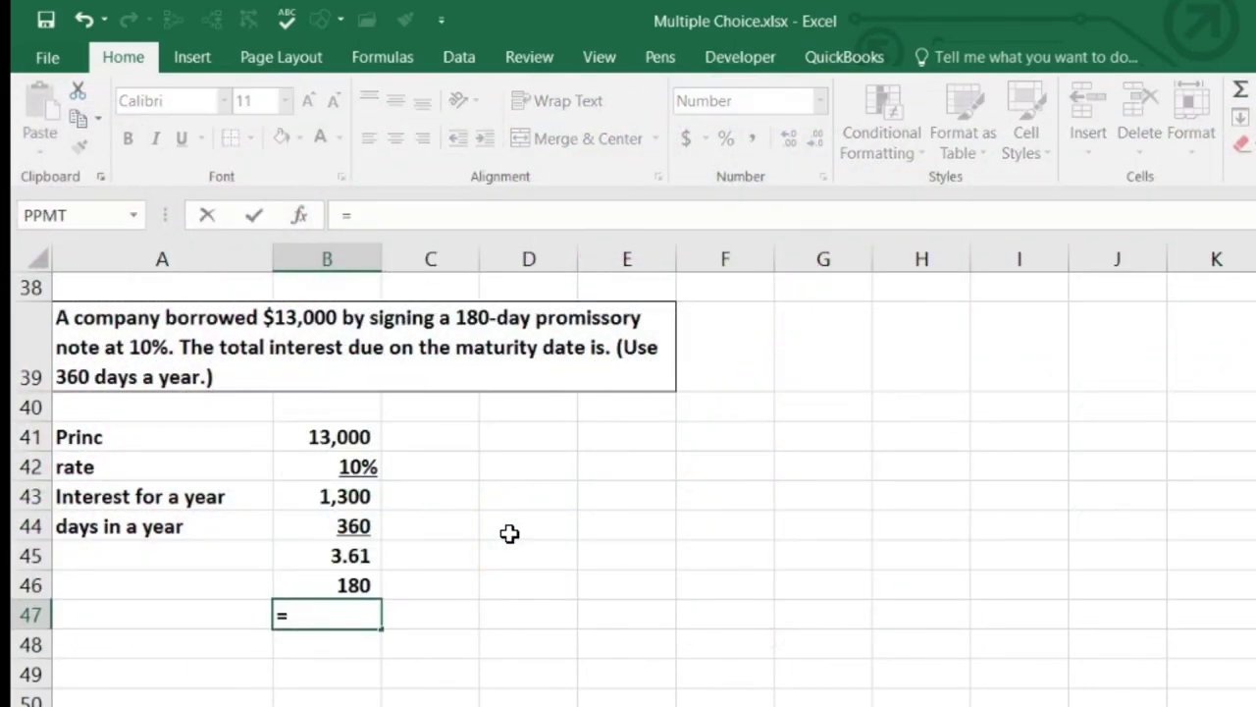
left_click(373, 556)
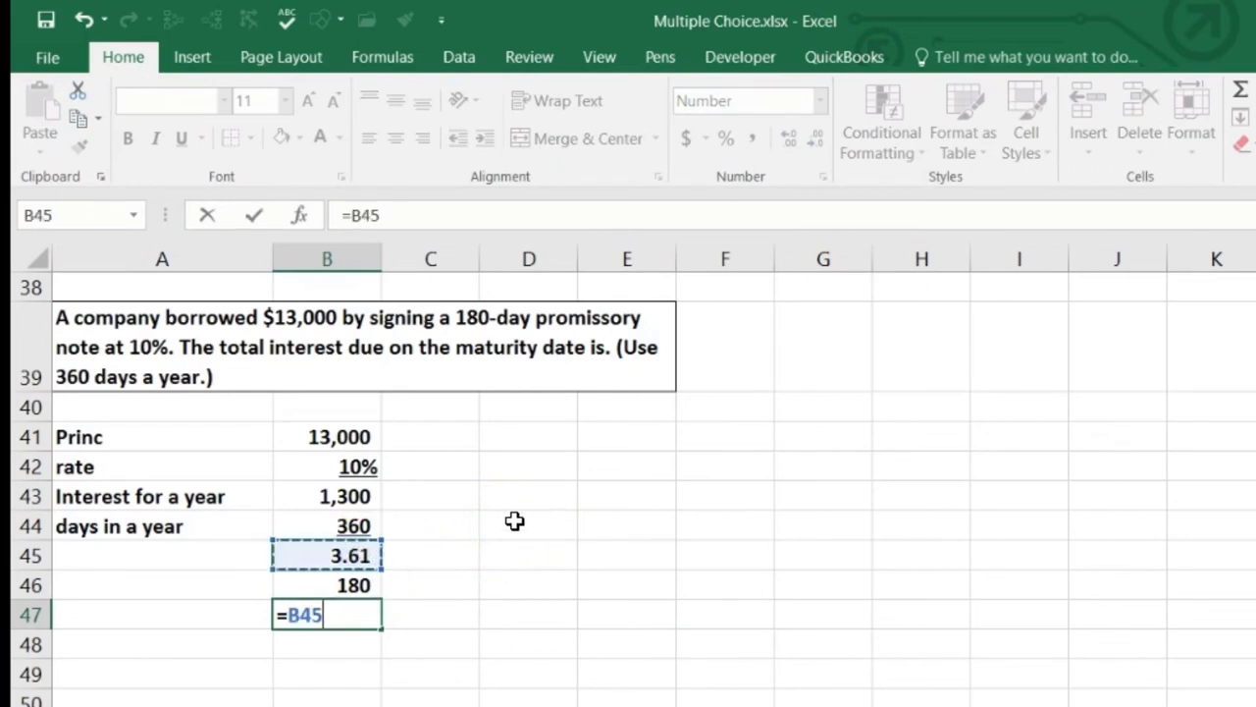
type("*")
left_click(368, 585)
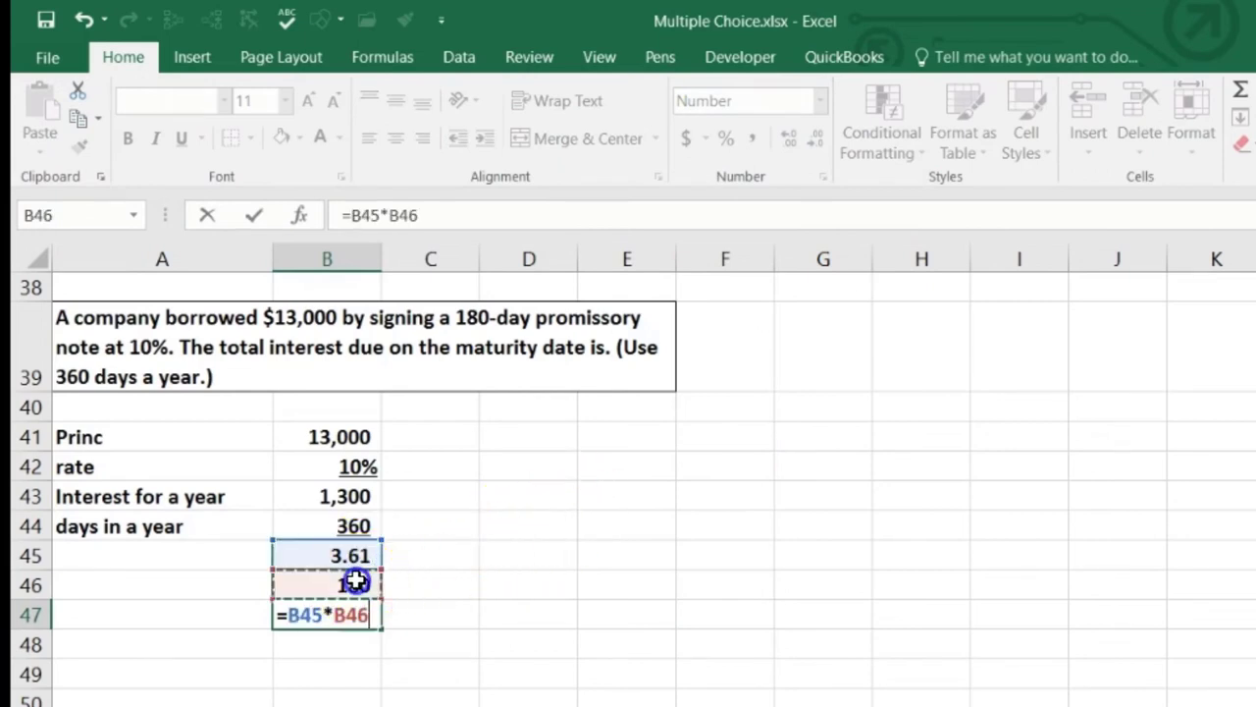
key("Return")
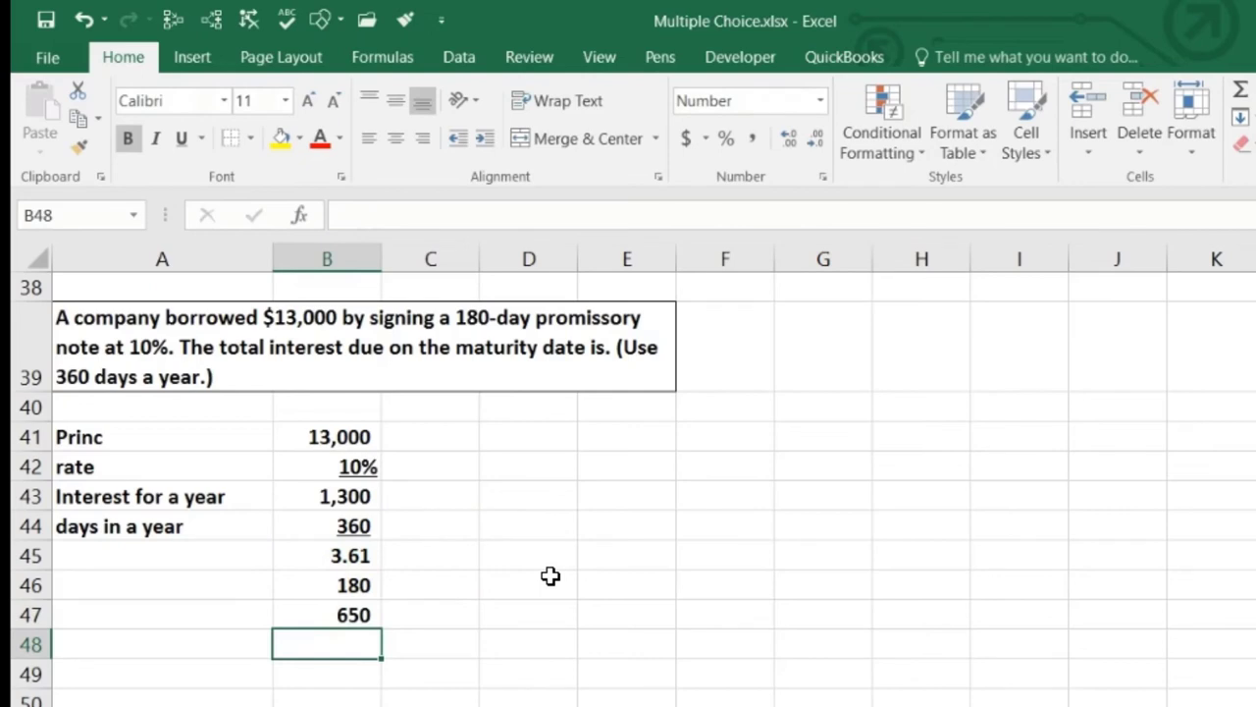
Step: Underline the note's term of days in cell B46
key("Up")
key("Up")
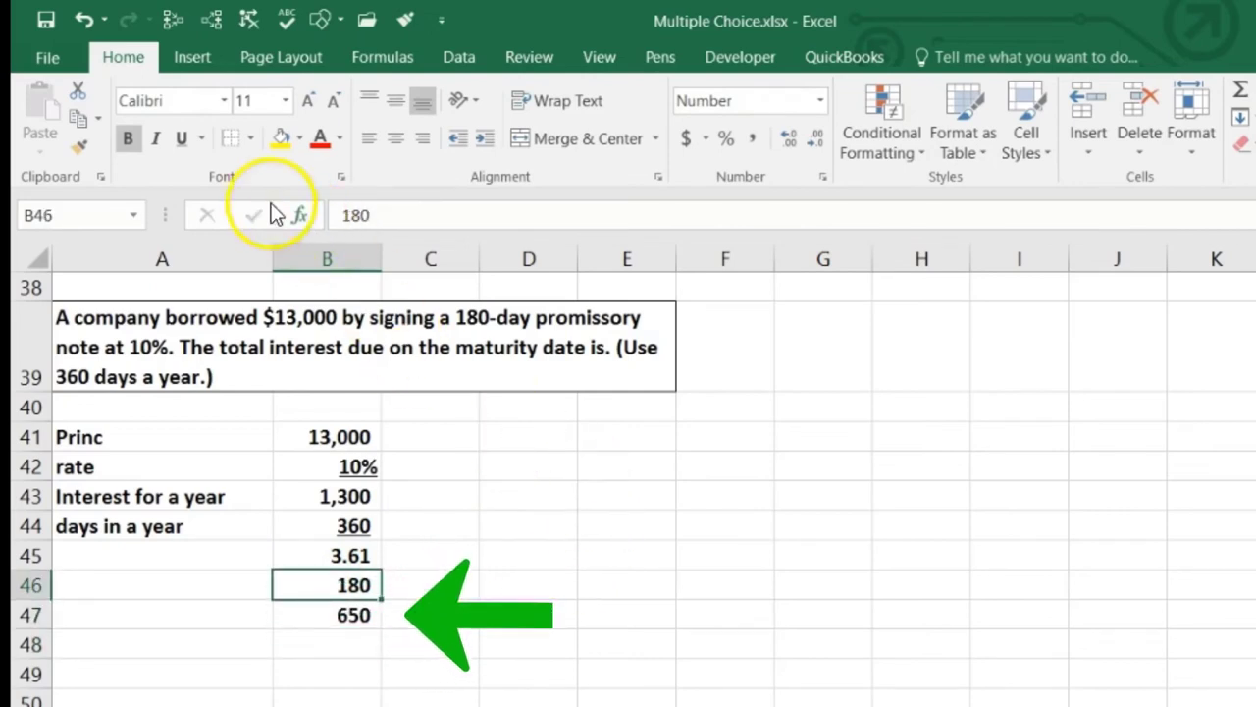
left_click(182, 138)
left_click(317, 613)
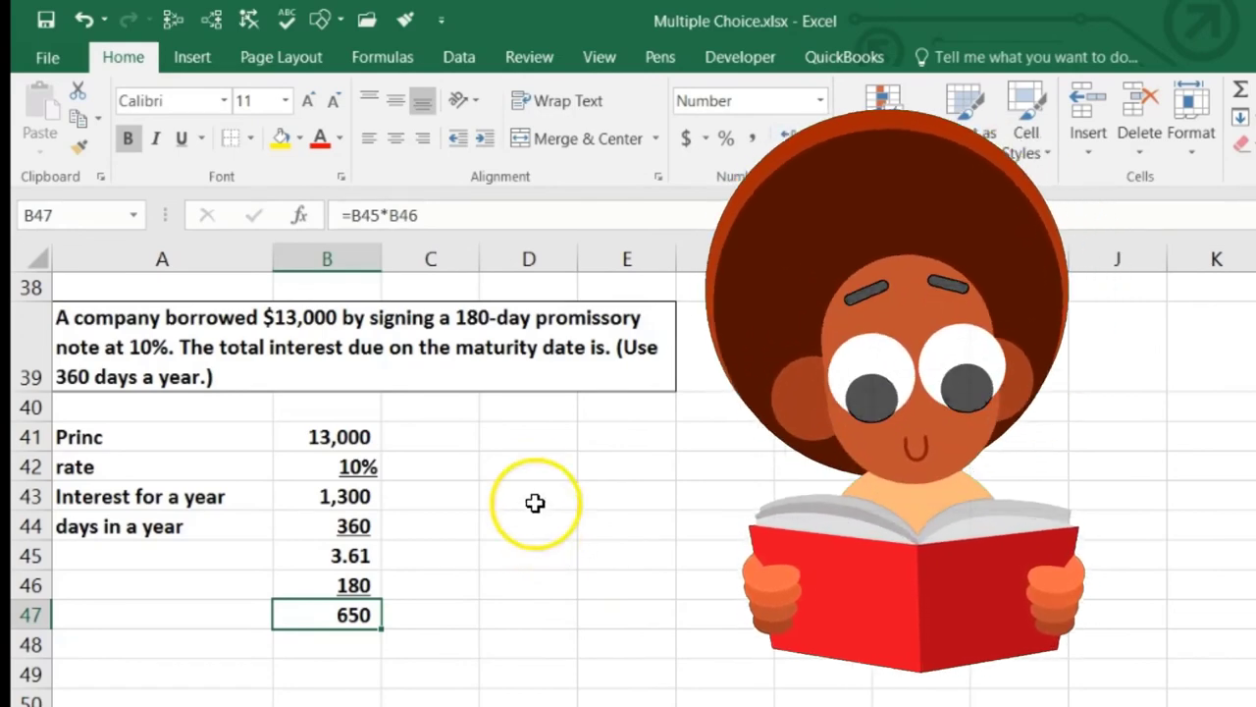
Step: Enter the principal of 13000 in cell D42 to begin an alternative calculation beside the first one
left_click(512, 465)
type("1")
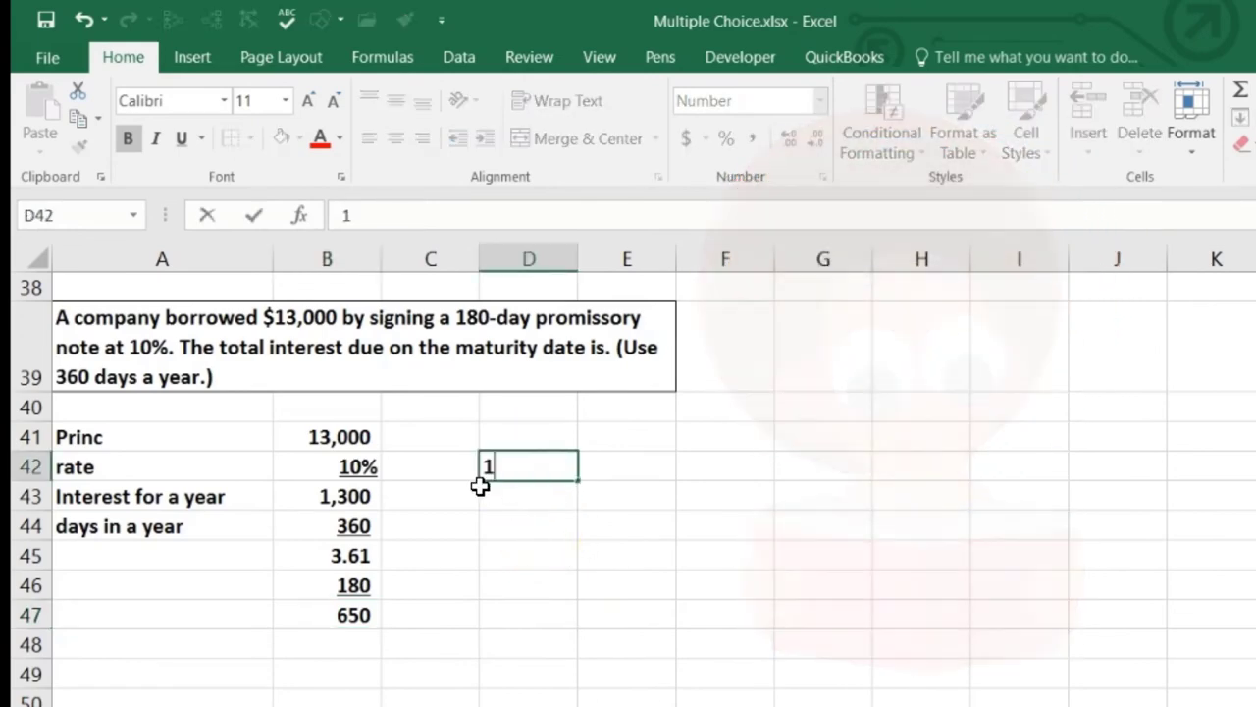
type("3000")
key("Return")
Step: Enter 180 over 360 on two lines within cell E42, beside the principal, as a stacked fraction
key("Up")
key("Right")
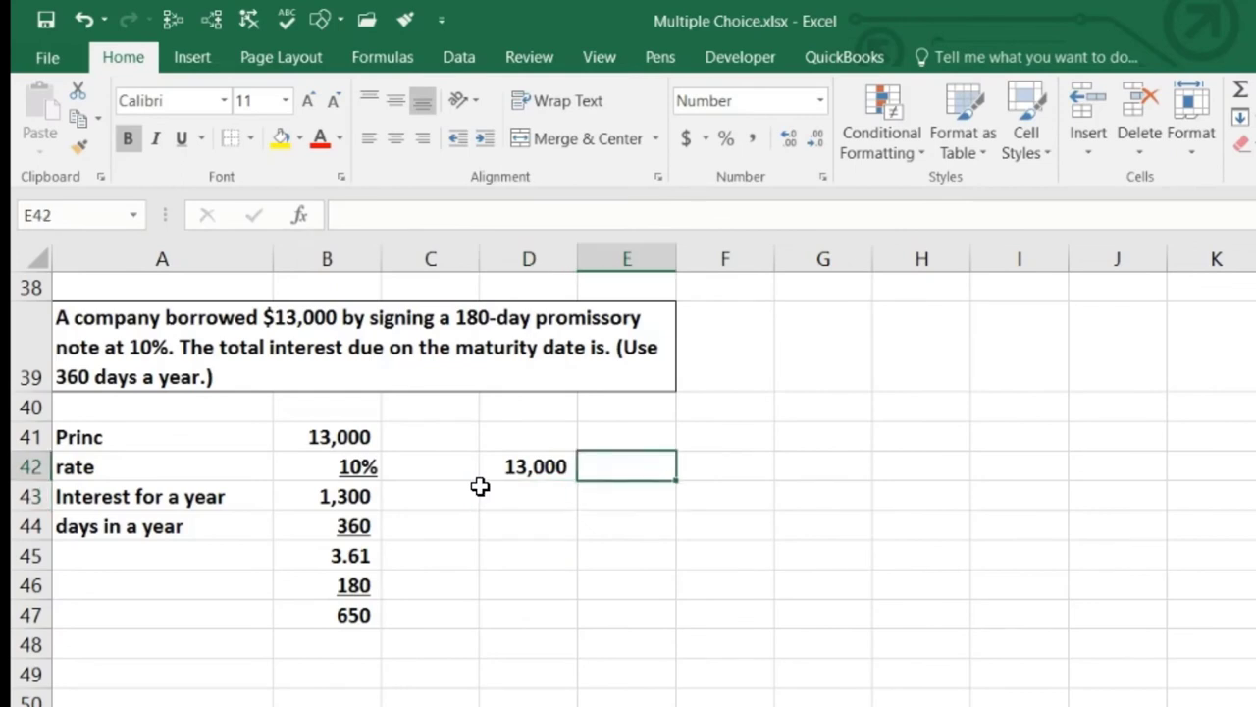
type("18")
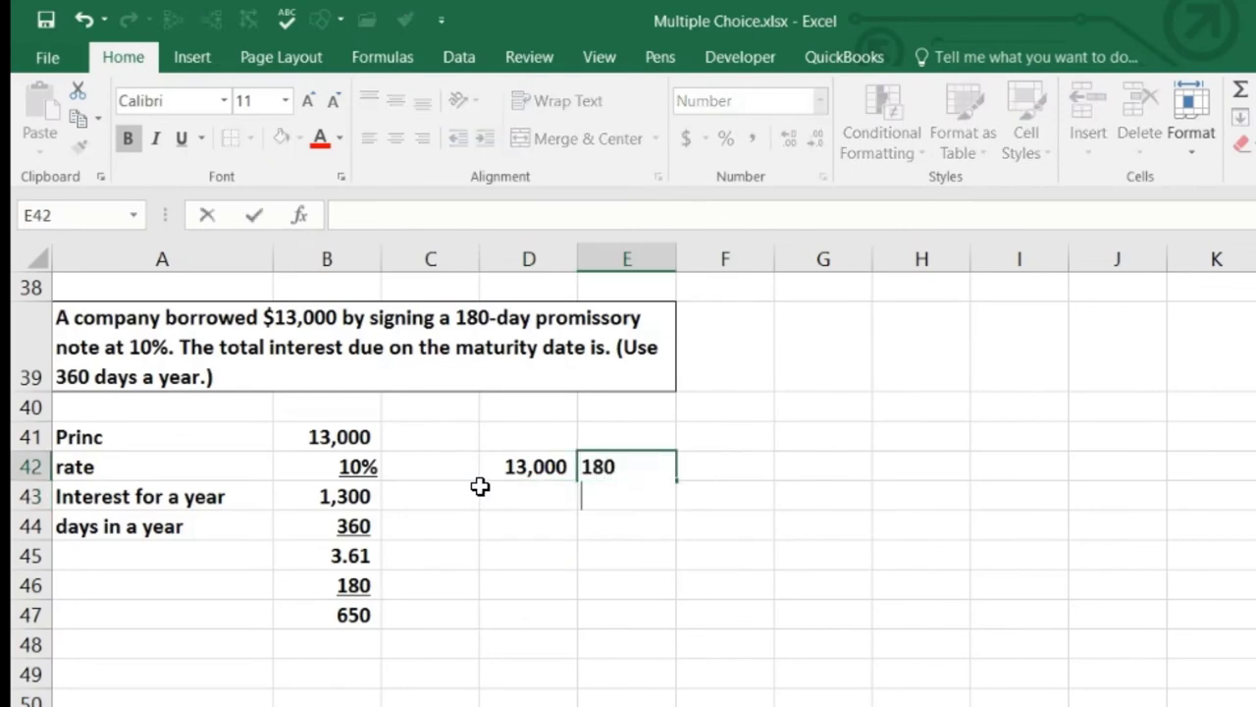
type("0")
key("alt+Return")
type("360")
key("Return")
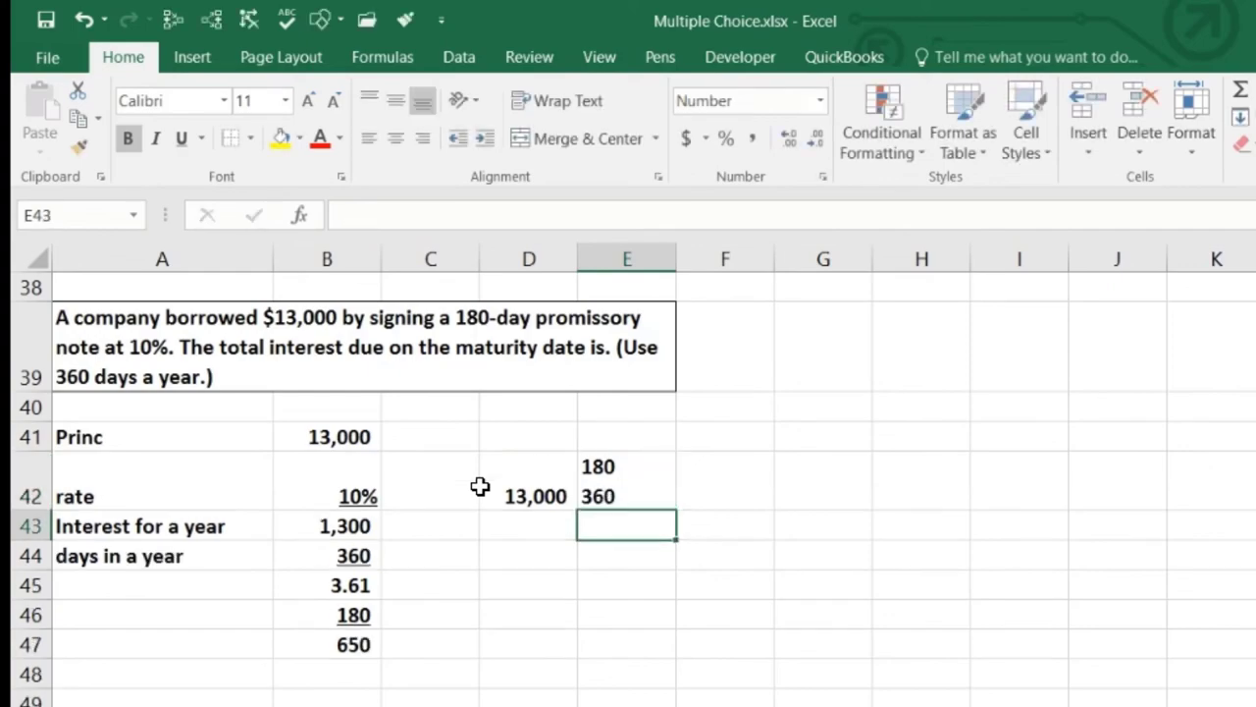
Step: Underline only the 180 in cell E42 so the two lines read as a fraction
key("Up")
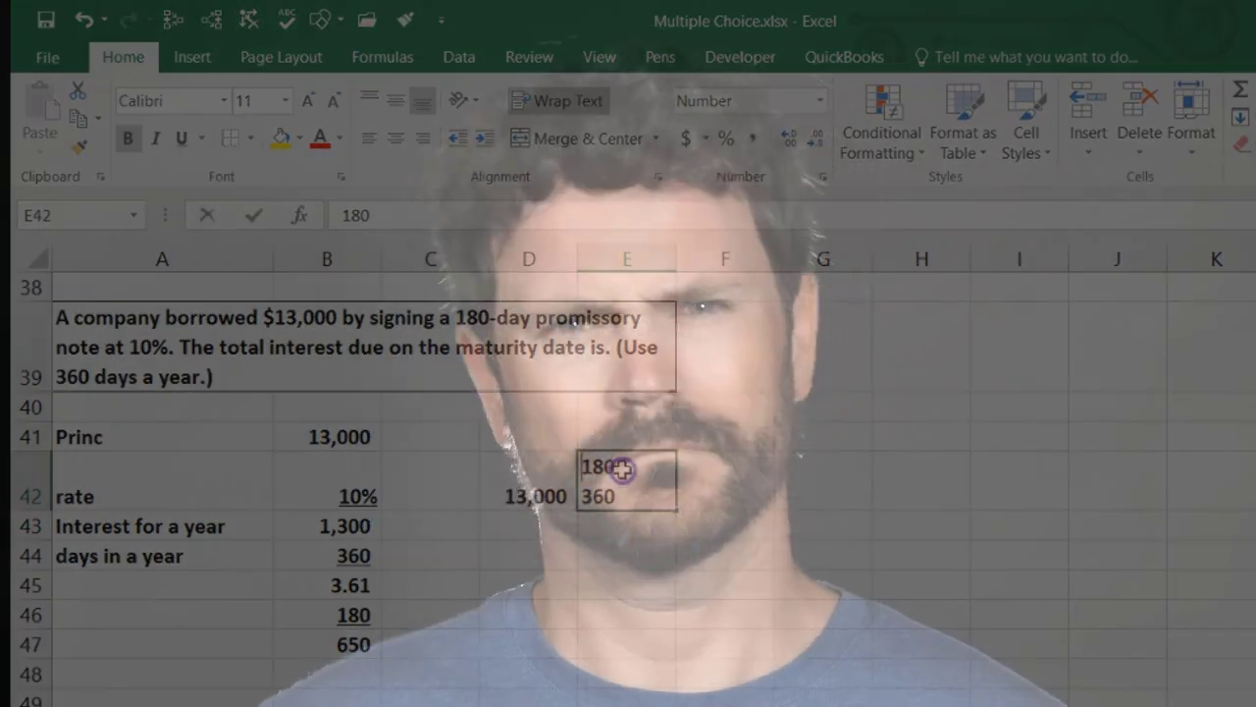
double_click(621, 469)
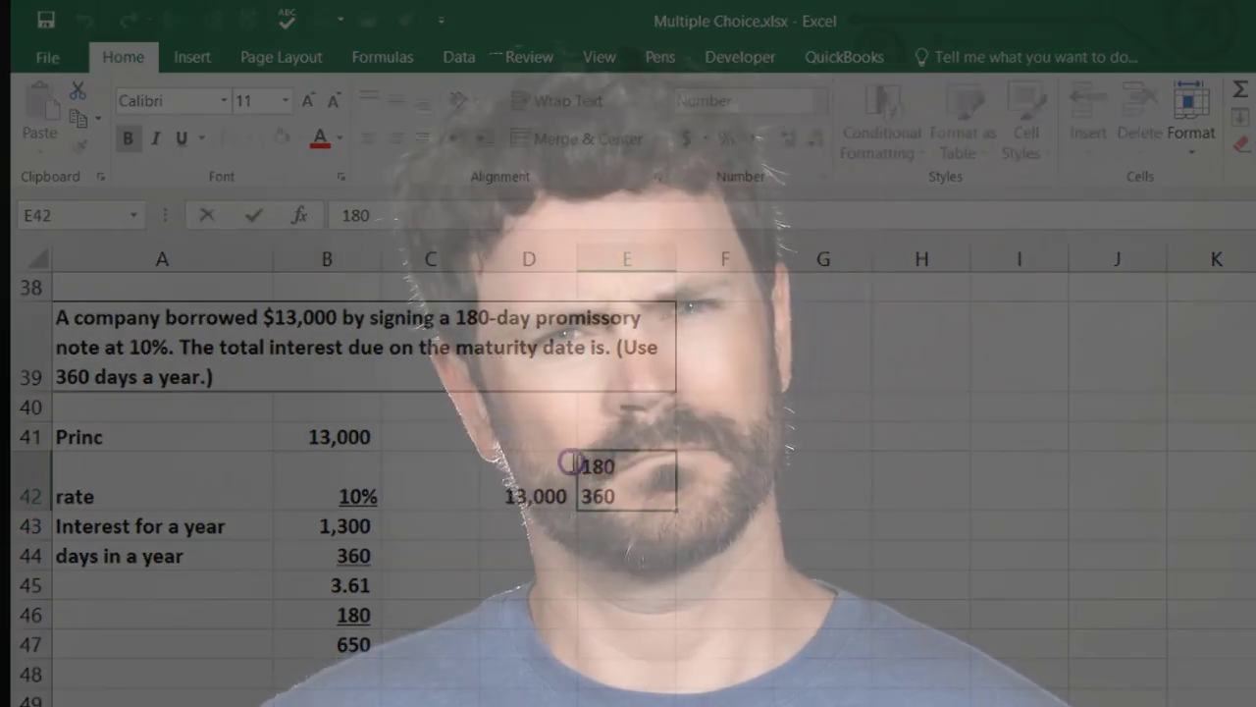
left_click(182, 138)
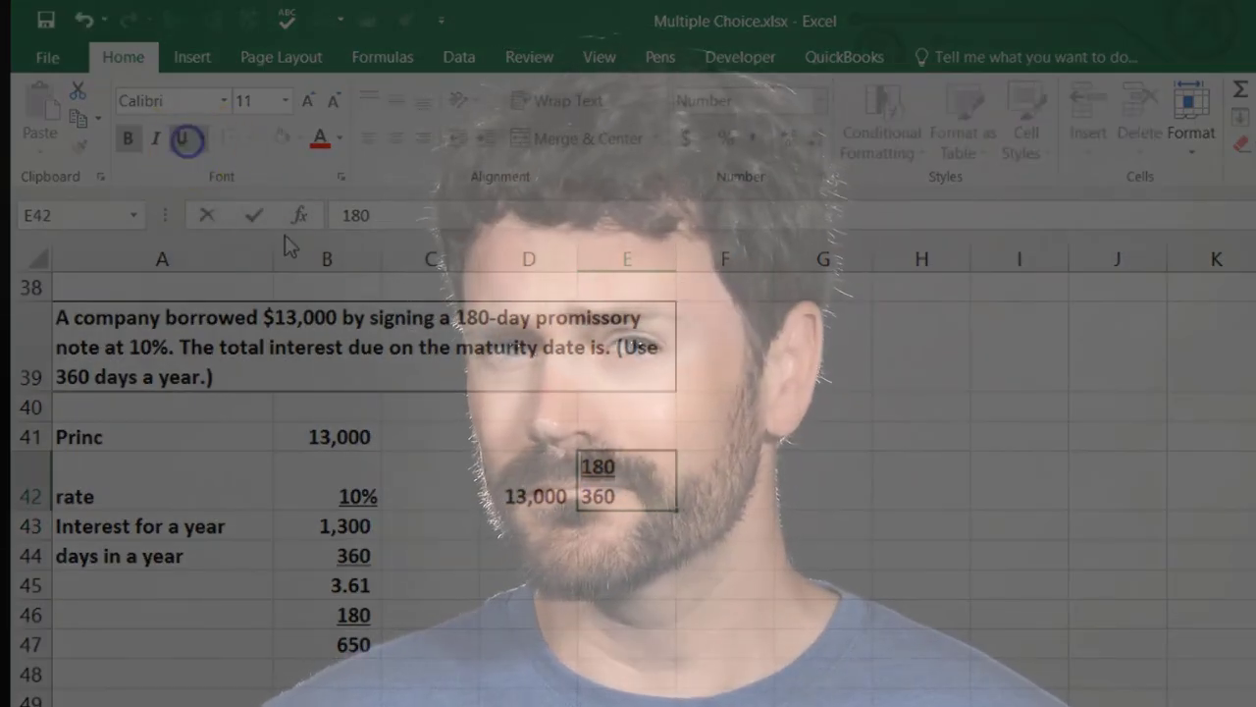
key("Return")
Step: Center the principal in D42 both horizontally and vertically, and center the fraction in E42 horizontally
left_click(528, 473)
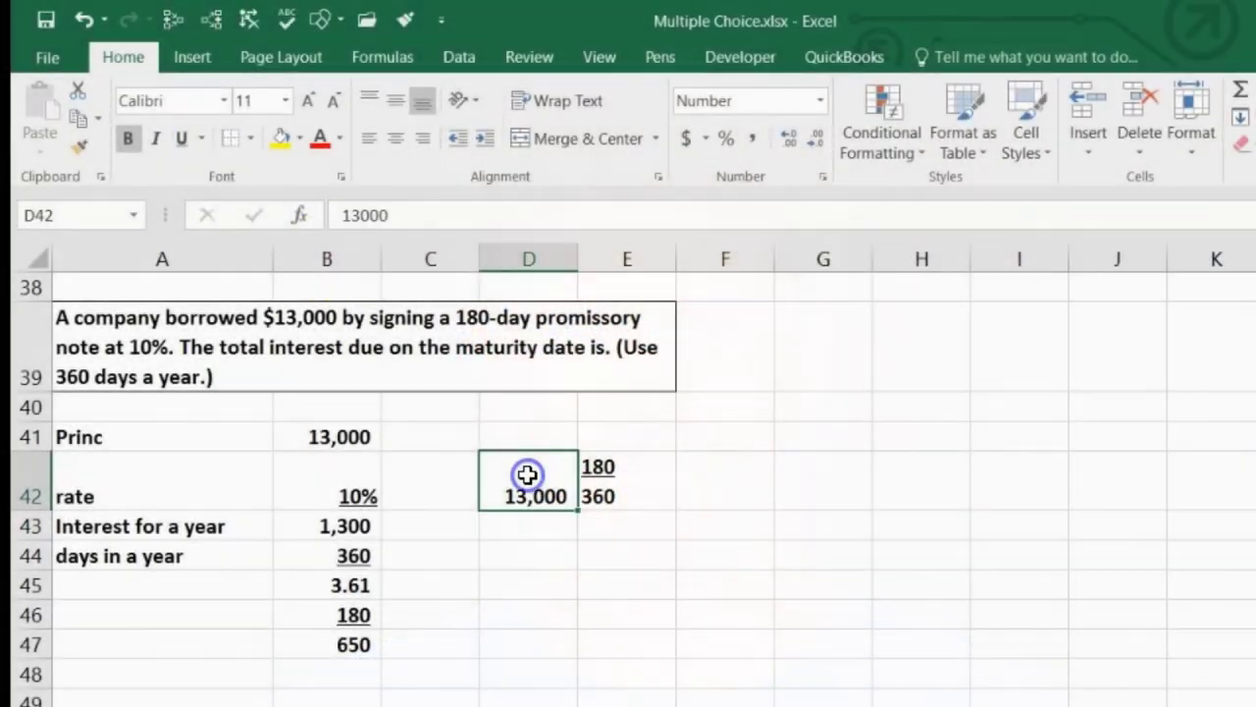
left_click(397, 146)
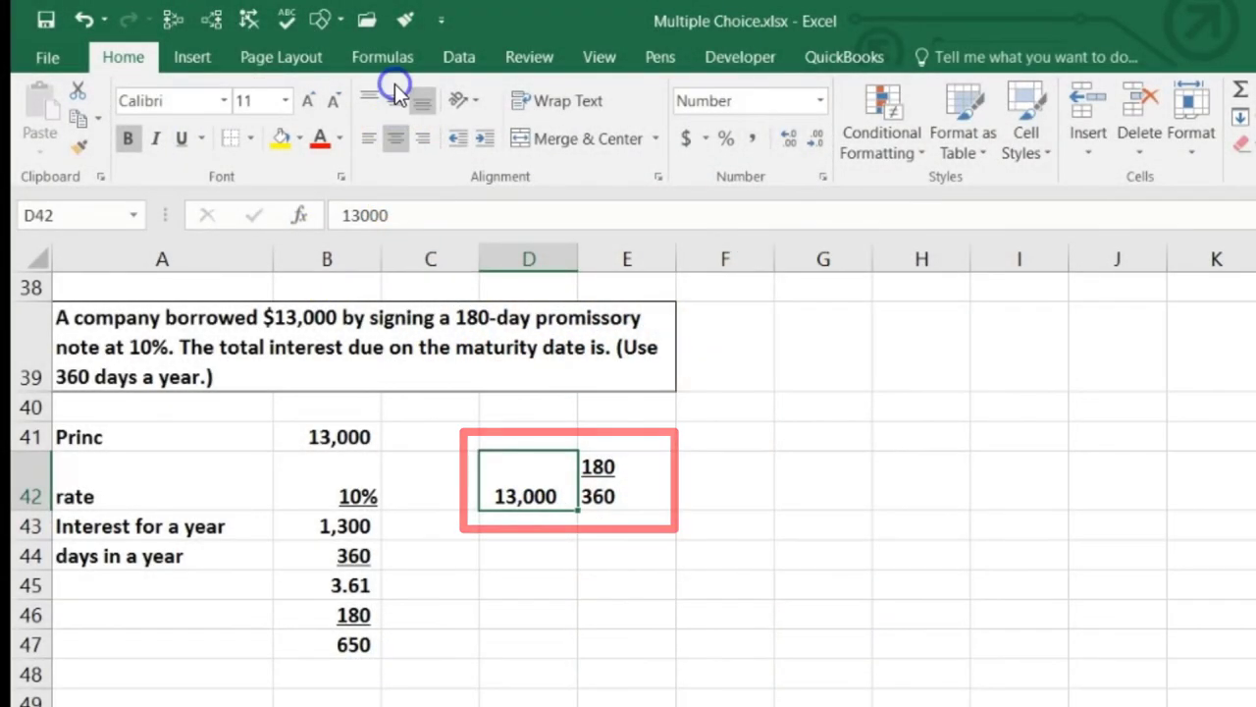
left_click(393, 99)
left_click(601, 467)
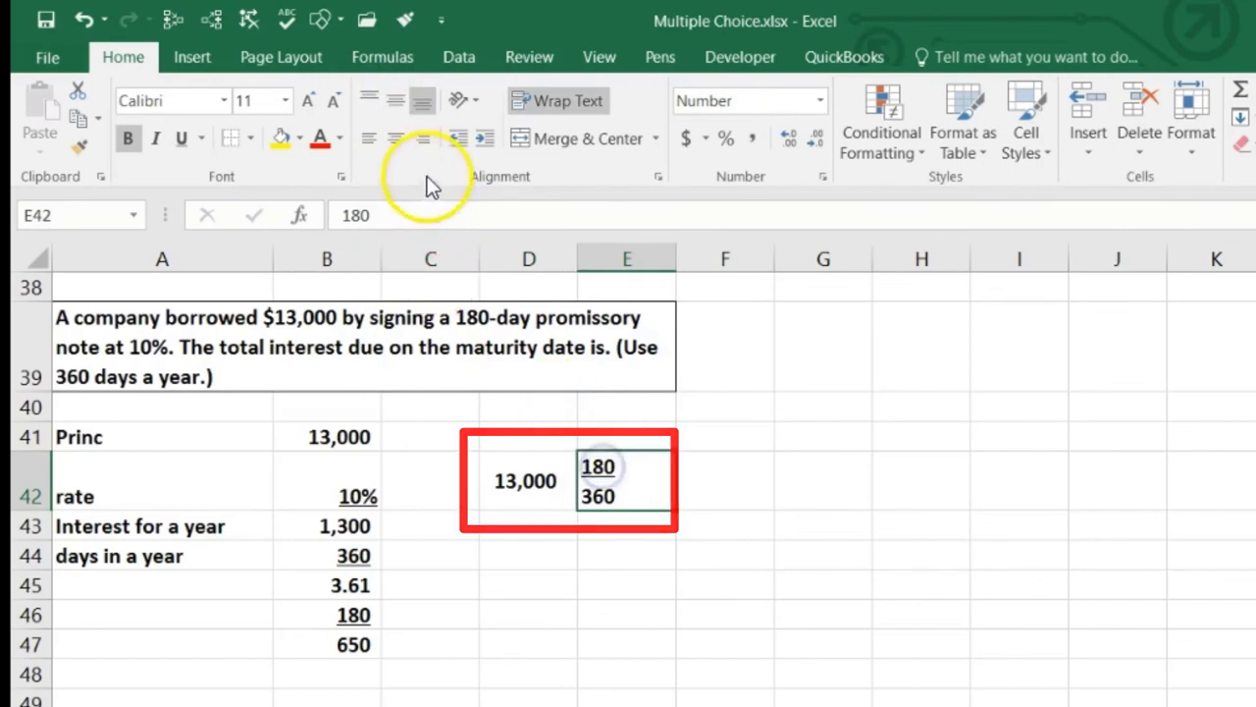
left_click(396, 138)
left_click(585, 647)
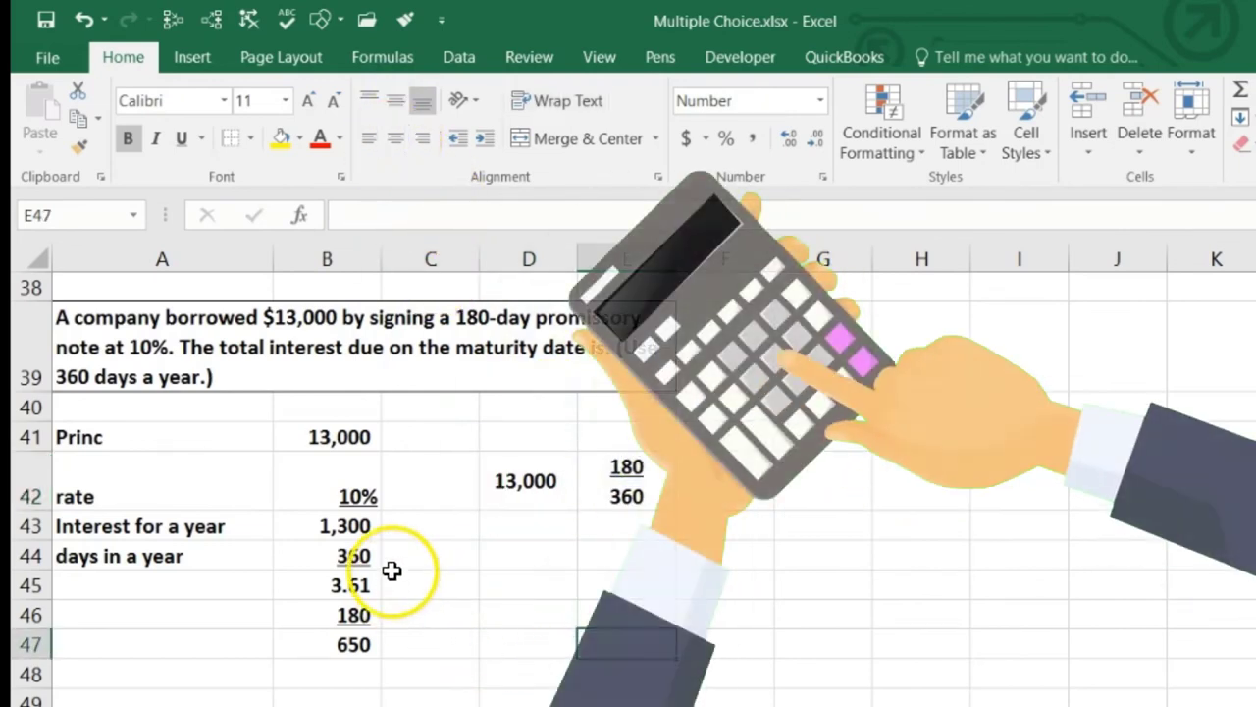
Step: Review the formulas for yearly interest in B43, daily interest in B45 and total interest in B47
left_click(368, 530)
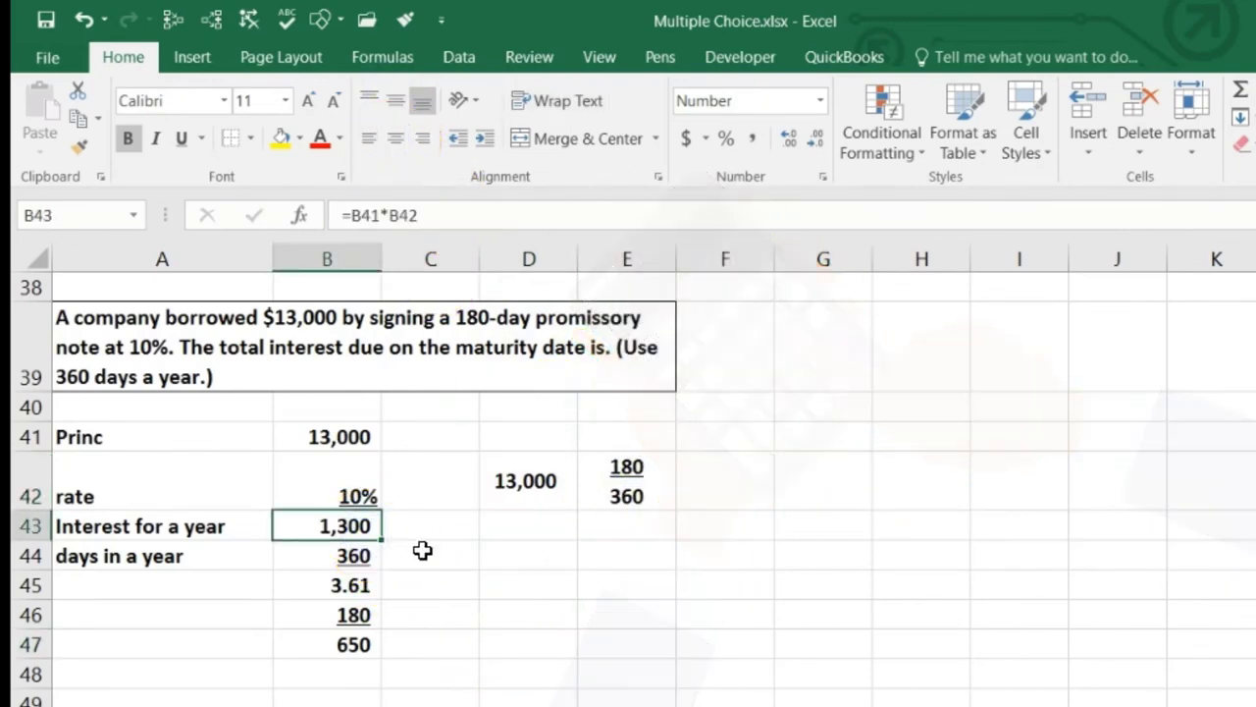
left_click(373, 586)
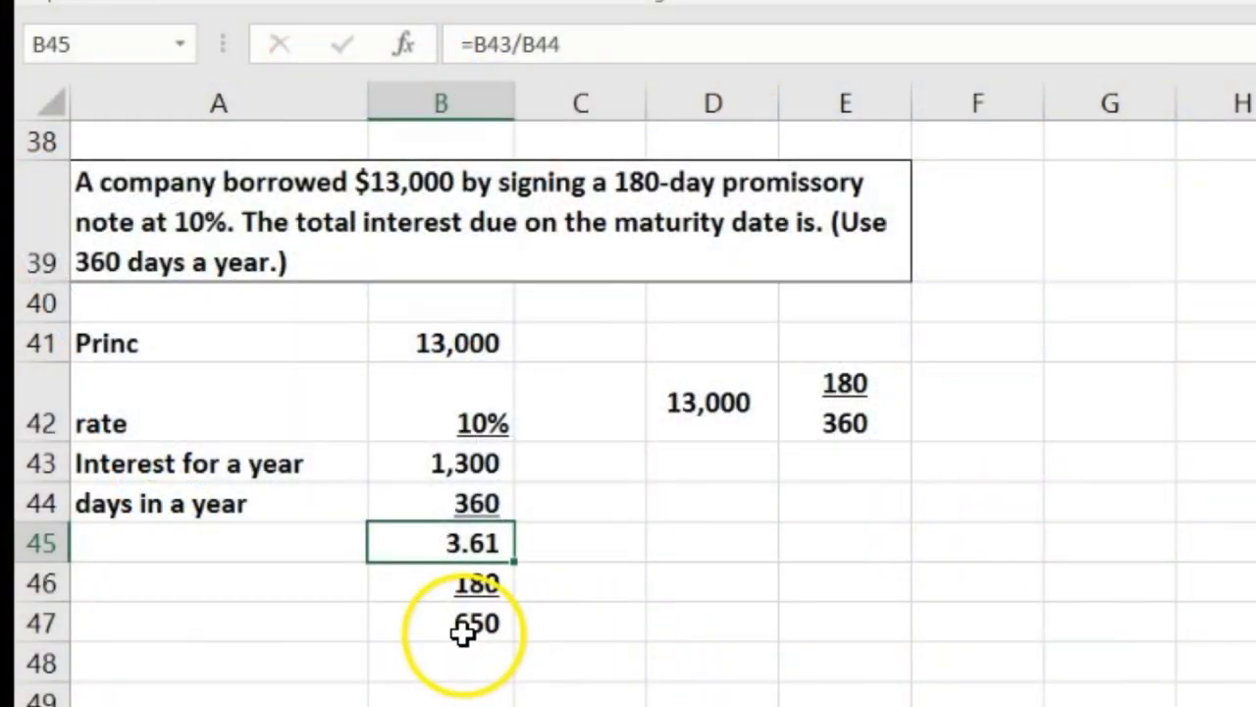
left_click(460, 628)
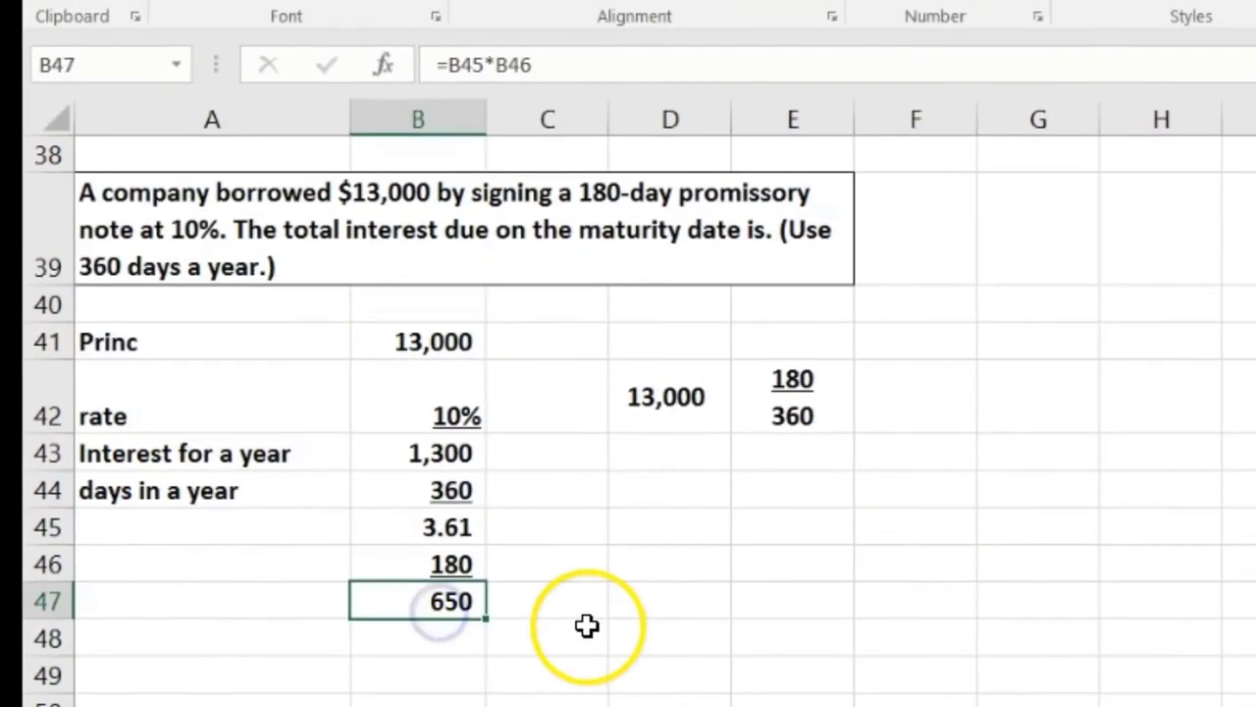